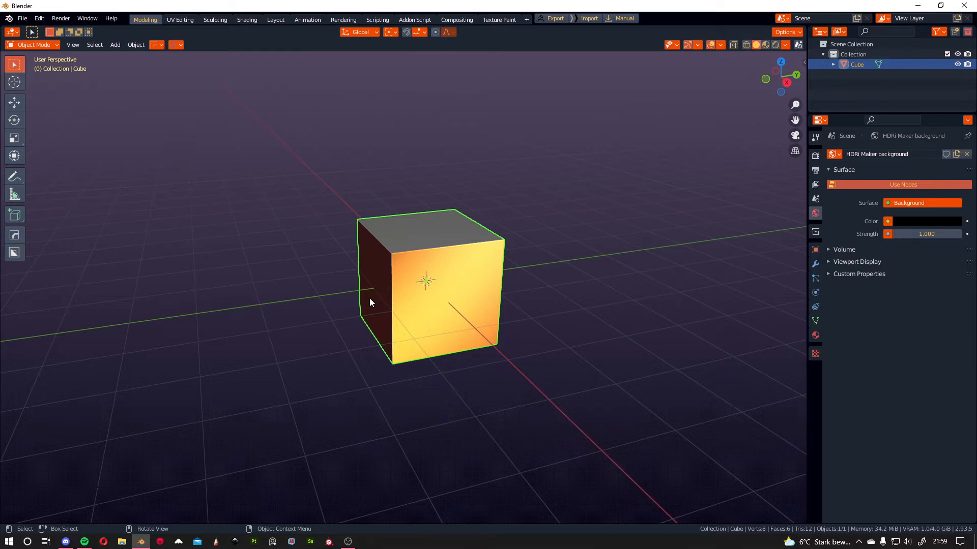
{"action": "middle_click_drag", "start_coordinate": [370, 302], "coordinate": [398, 325]}
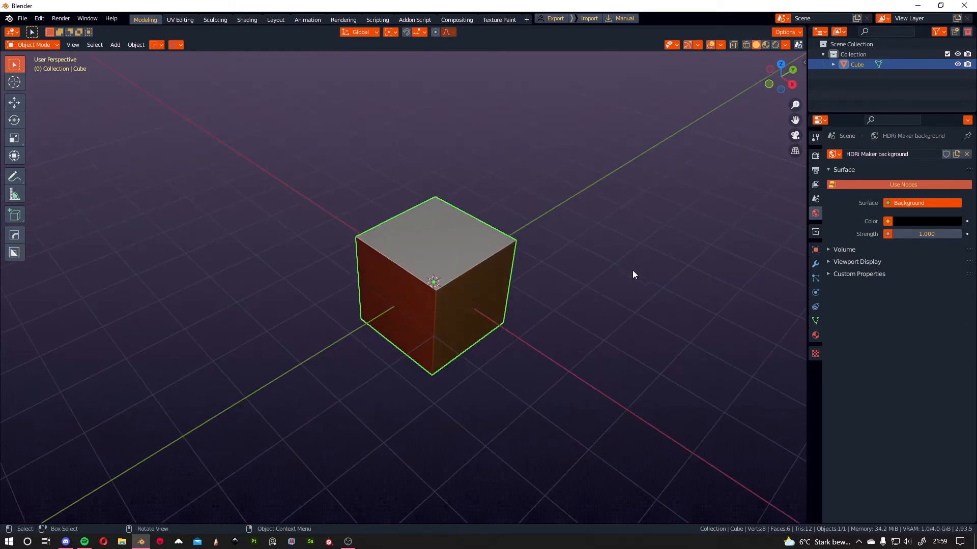
{"action": "middle_click_drag", "start_coordinate": [634, 271], "coordinate": [404, 257]}
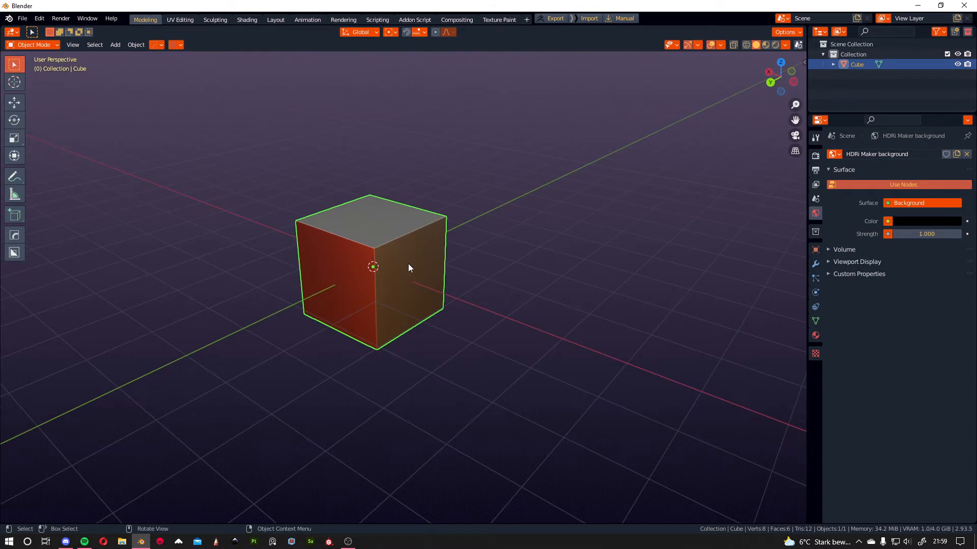
{"action": "middle_click_drag", "start_coordinate": [408, 263], "coordinate": [387, 308]}
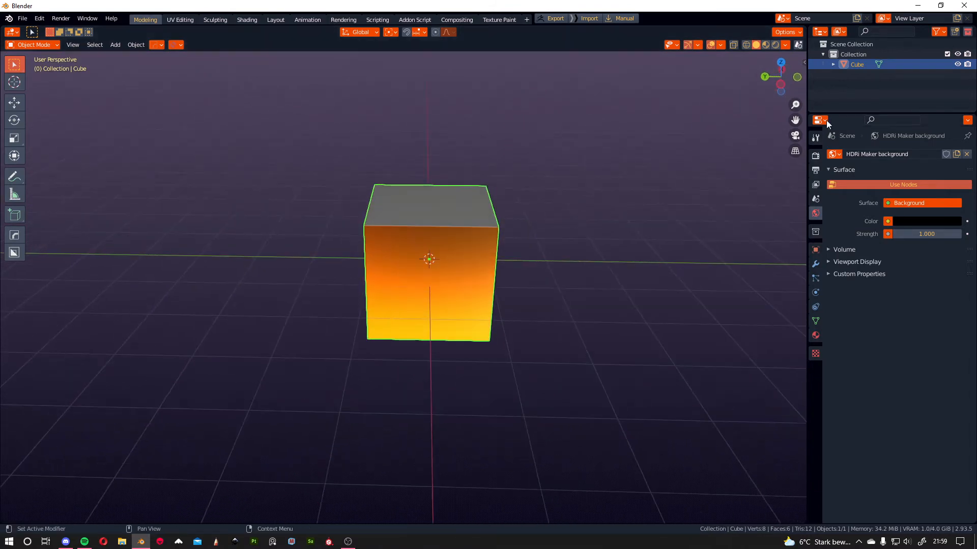
- Start the Shortcut VUr key display from the 3D viewport sidebar and set its dock position to Center
{"action": "left_click", "coordinate": [804, 63]}
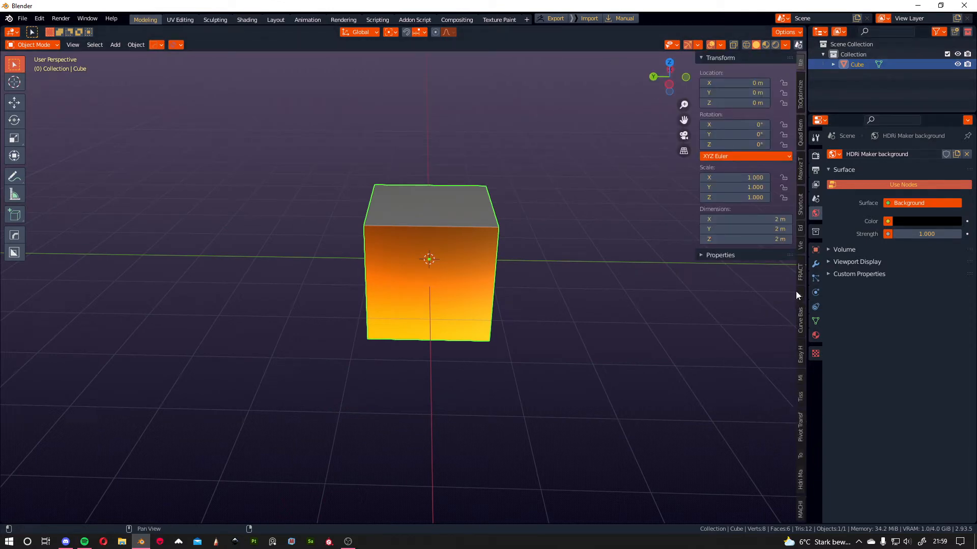
{"action": "left_click", "coordinate": [800, 207]}
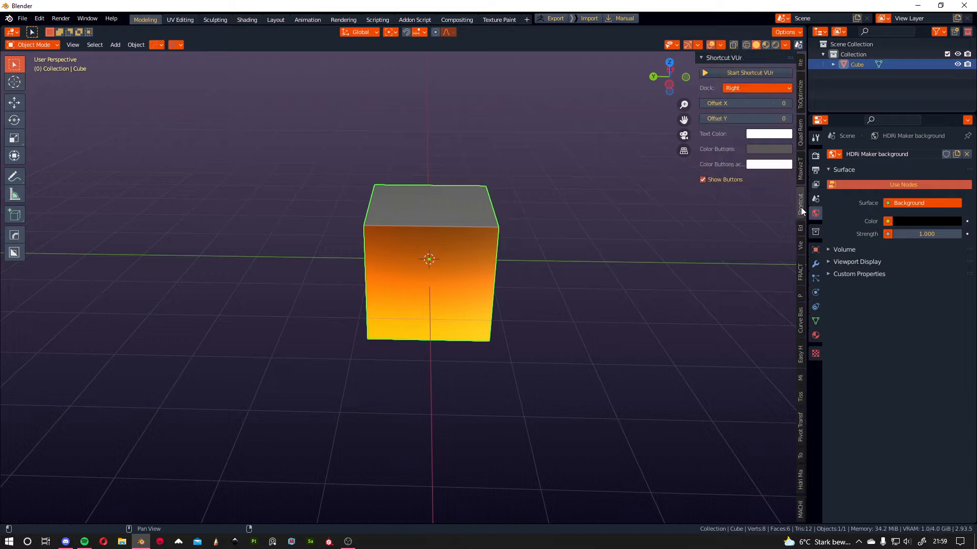
{"action": "left_click", "coordinate": [749, 75]}
{"action": "middle_click_drag", "start_coordinate": [558, 268], "coordinate": [529, 292]}
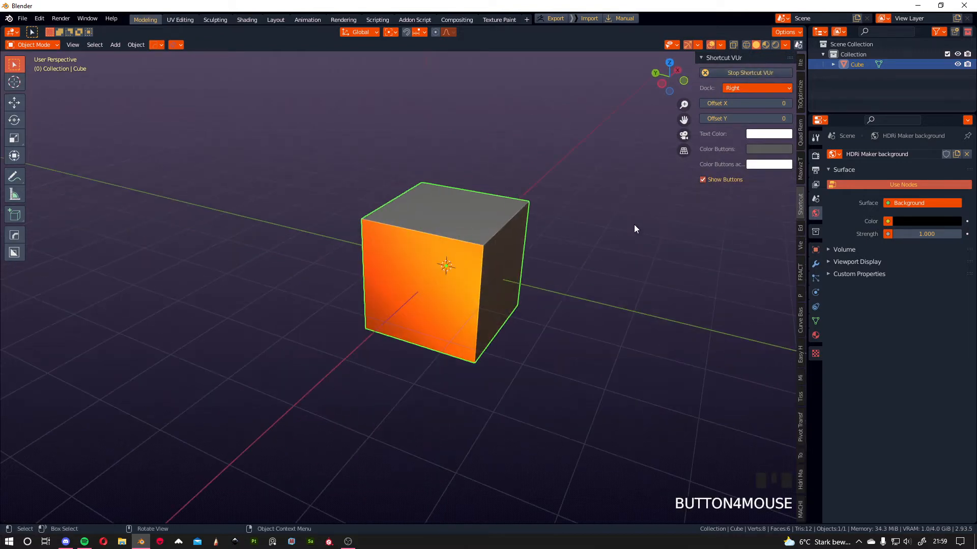
{"action": "left_click", "coordinate": [762, 89]}
{"action": "left_click", "coordinate": [735, 122]}
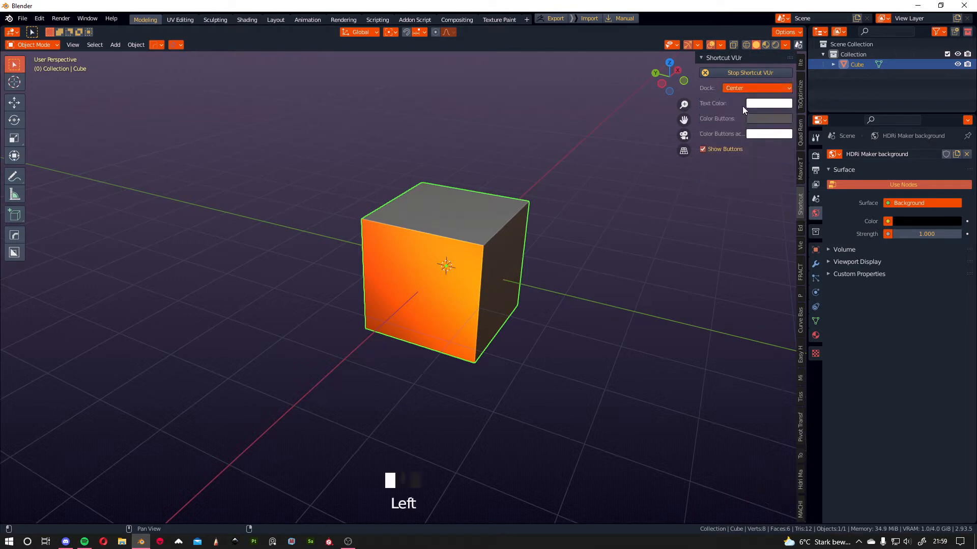
- Set the Shortcut VUr text color and active button color to orange
{"action": "left_click", "coordinate": [752, 105]}
{"action": "left_click", "coordinate": [771, 180]}
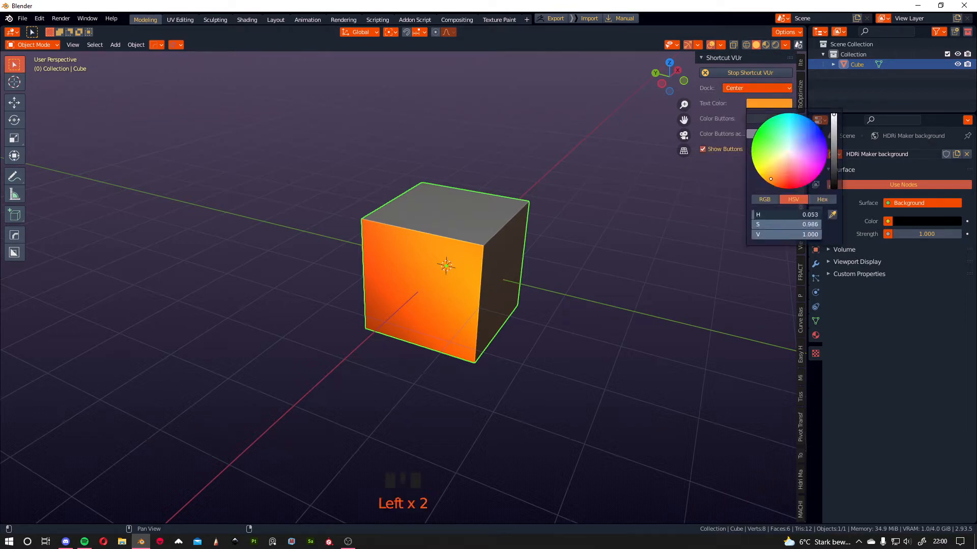
{"action": "left_click", "coordinate": [786, 136]}
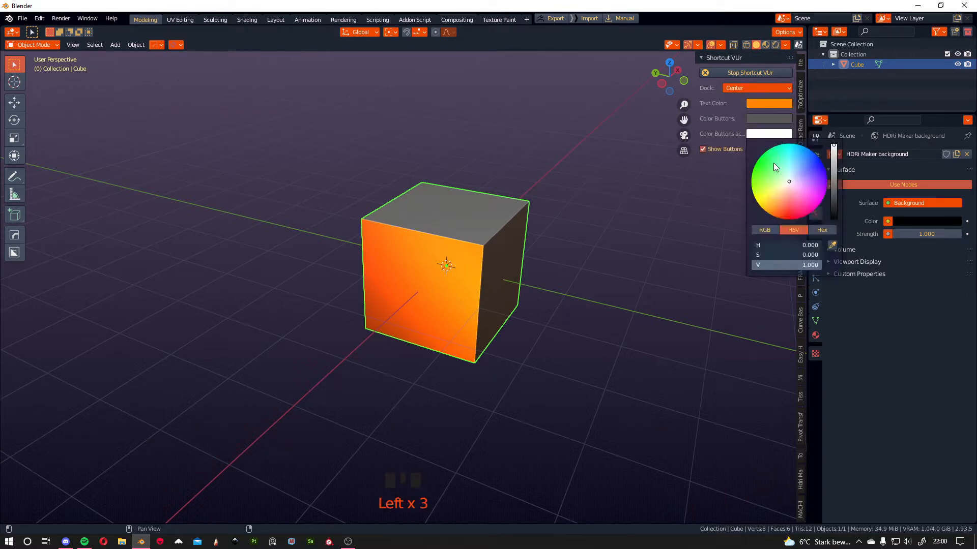
{"action": "left_click", "coordinate": [767, 212]}
- Change the viewport shading MatCap from the glowing orange one to a soft grey one
{"action": "left_click", "coordinate": [791, 43]}
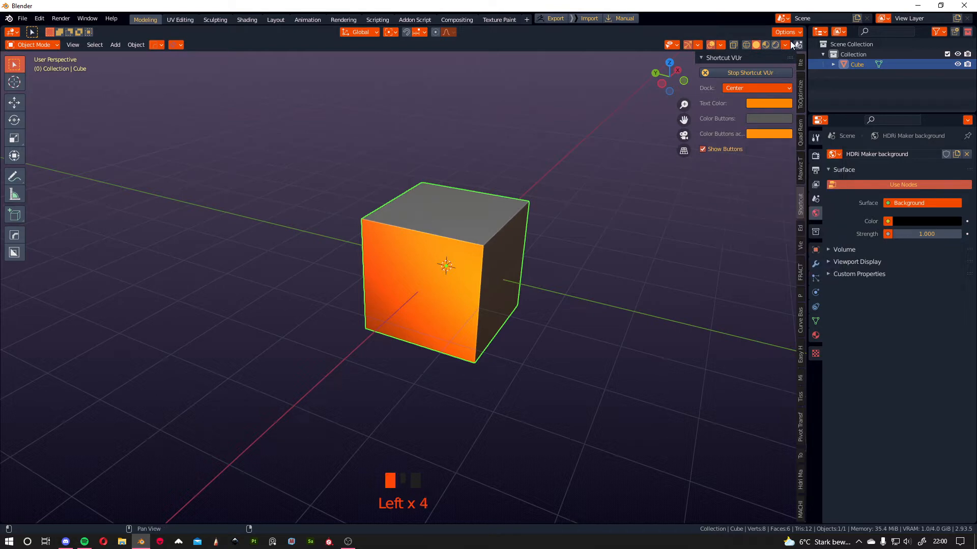
{"action": "left_click", "coordinate": [786, 45]}
{"action": "left_click", "coordinate": [761, 130]}
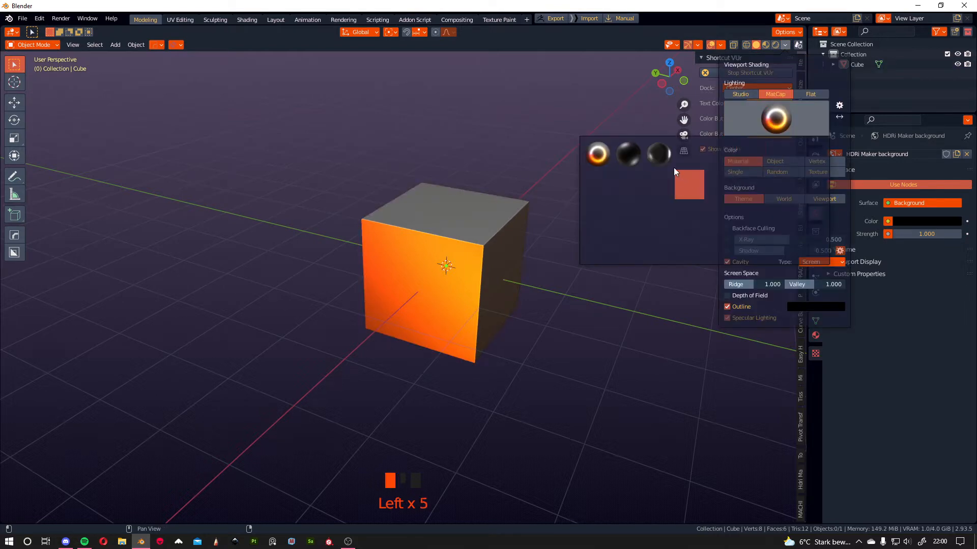
{"action": "left_click", "coordinate": [755, 152]}
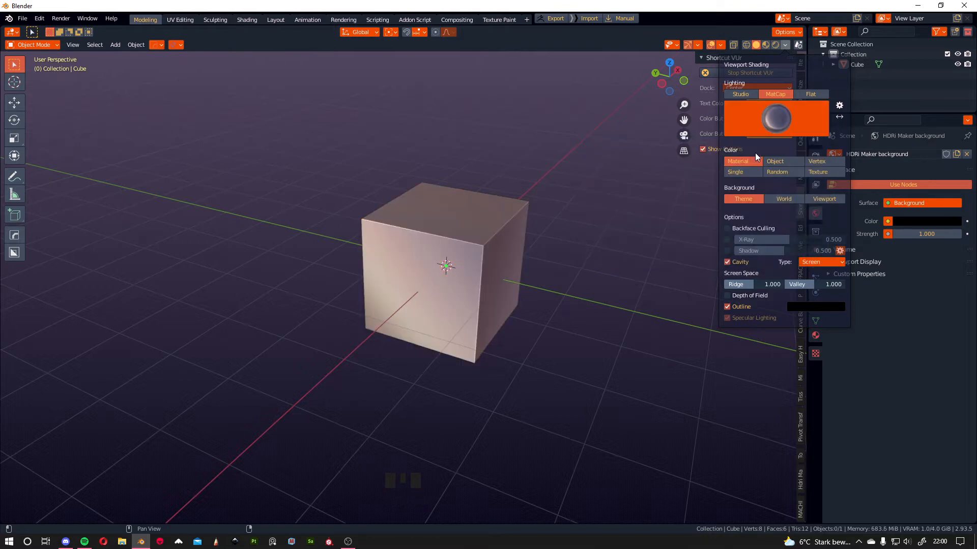
- Inspect the cube from several angles under the new MatCap
{"action": "mouse_move", "coordinate": [376, 252]}
{"action": "middle_mouse_down"}
{"action": "mouse_move", "coordinate": [426, 260]}
{"action": "mouse_move", "coordinate": [511, 211]}
{"action": "mouse_move", "coordinate": [530, 222]}
{"action": "mouse_move", "coordinate": [443, 255]}
{"action": "mouse_move", "coordinate": [551, 235]}
{"action": "mouse_move", "coordinate": [476, 249]}
{"action": "mouse_move", "coordinate": [486, 250]}
{"action": "middle_mouse_up"}
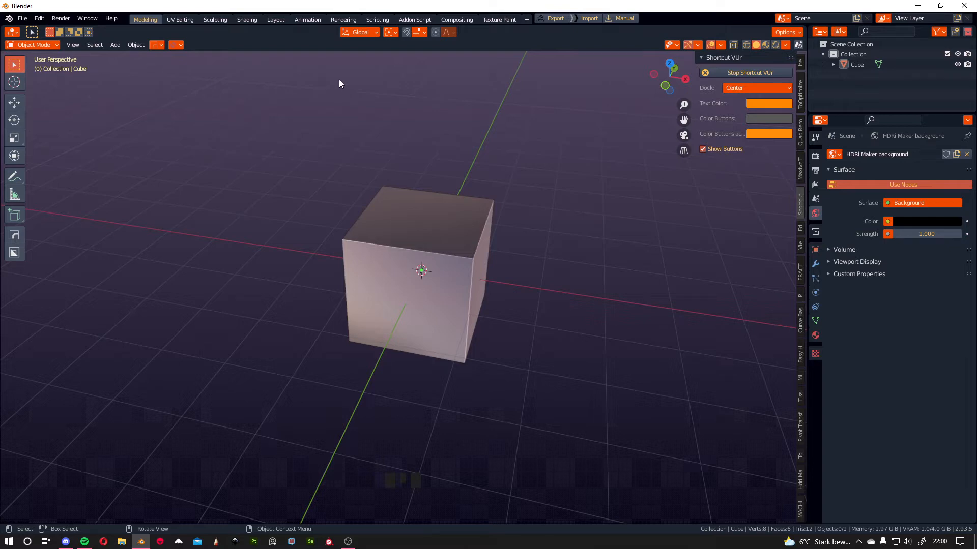
{"action": "middle_click_drag", "start_coordinate": [338, 83], "coordinate": [415, 167]}
{"action": "middle_click", "coordinate": [457, 248]}
{"action": "middle_click_drag", "start_coordinate": [457, 248], "coordinate": [388, 194]}
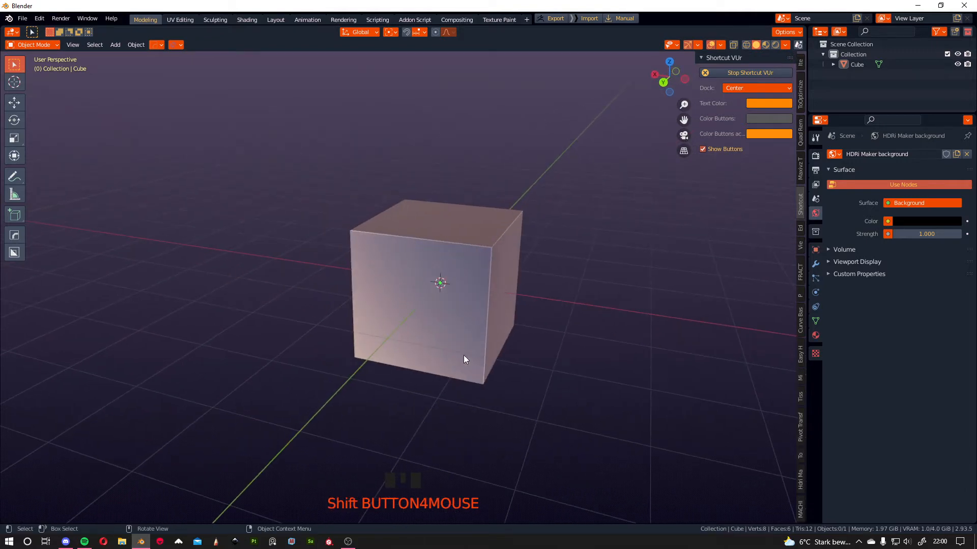
{"action": "middle_click_drag", "start_coordinate": [439, 243], "coordinate": [401, 243]}
{"action": "scroll", "coordinate": [435, 218], "scroll_direction": "down", "scroll_amount": 2}
{"action": "scroll", "coordinate": [401, 243], "scroll_direction": "up", "scroll_amount": 1}
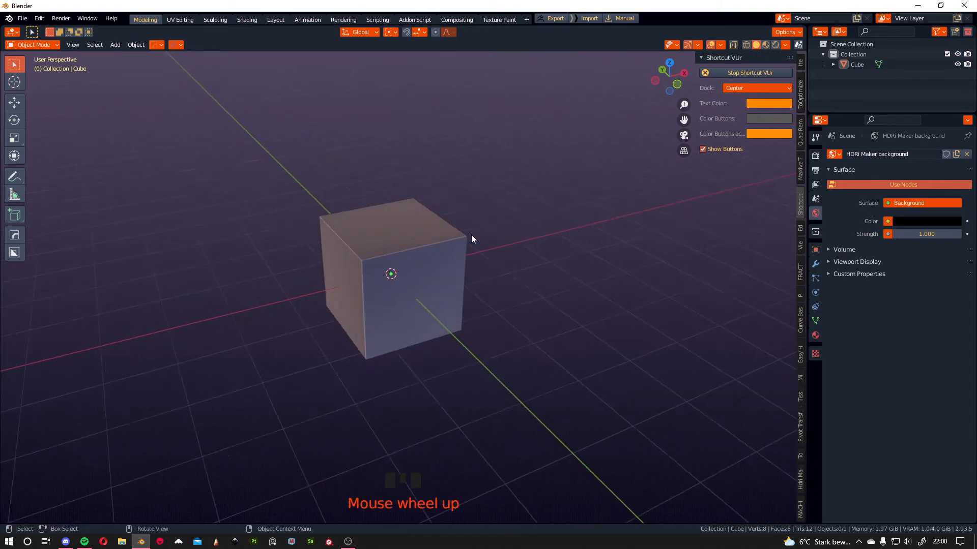
{"action": "middle_click_drag", "start_coordinate": [471, 234], "coordinate": [471, 233]}
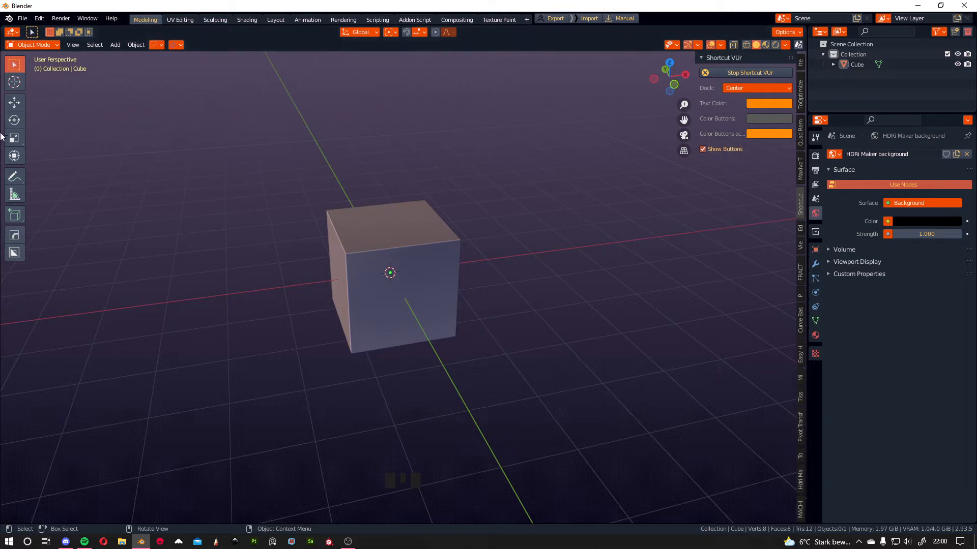
- Put the cube into Edit Mode, clear its selection and switch to vertex selection
{"action": "left_click", "coordinate": [42, 46]}
{"action": "left_click", "coordinate": [36, 70]}
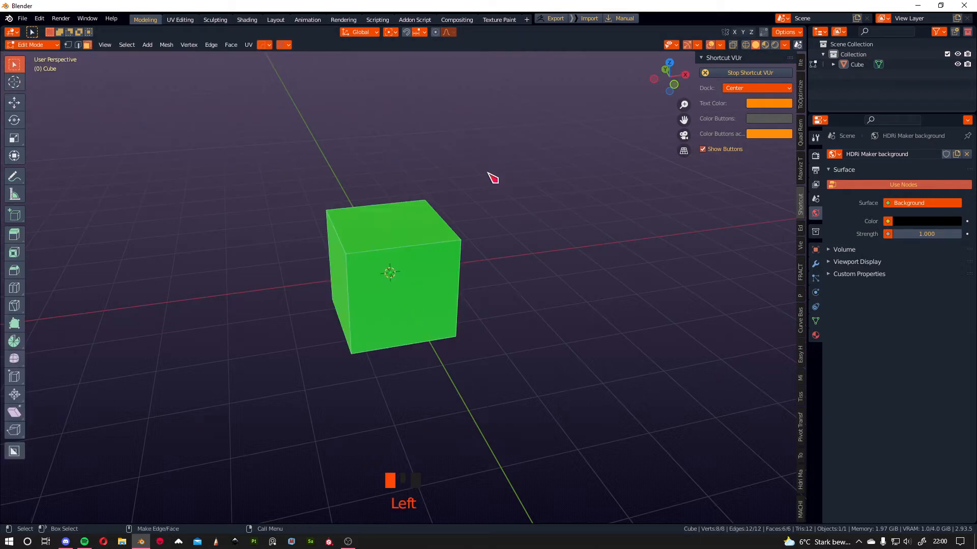
{"action": "middle_click_drag", "start_coordinate": [492, 174], "coordinate": [457, 178]}
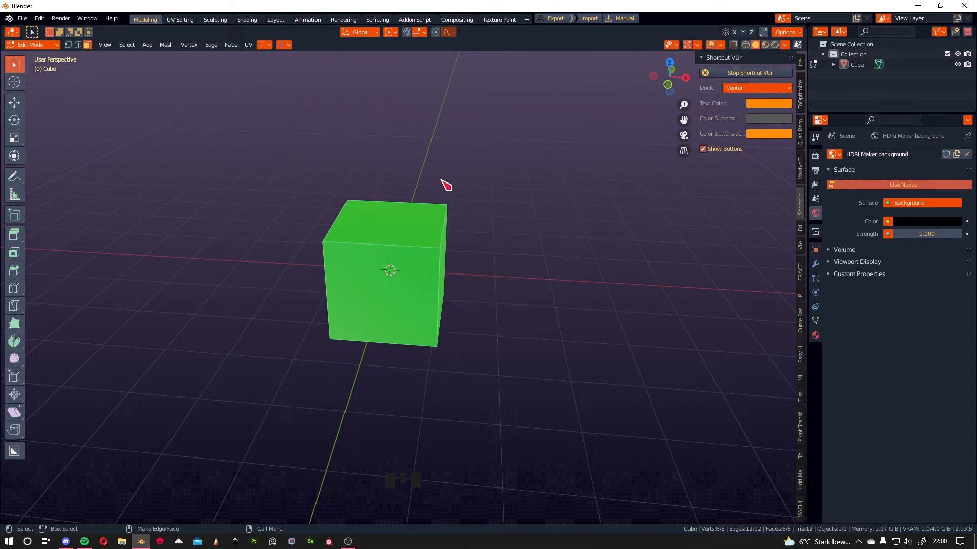
{"action": "key", "text": "Tab"}
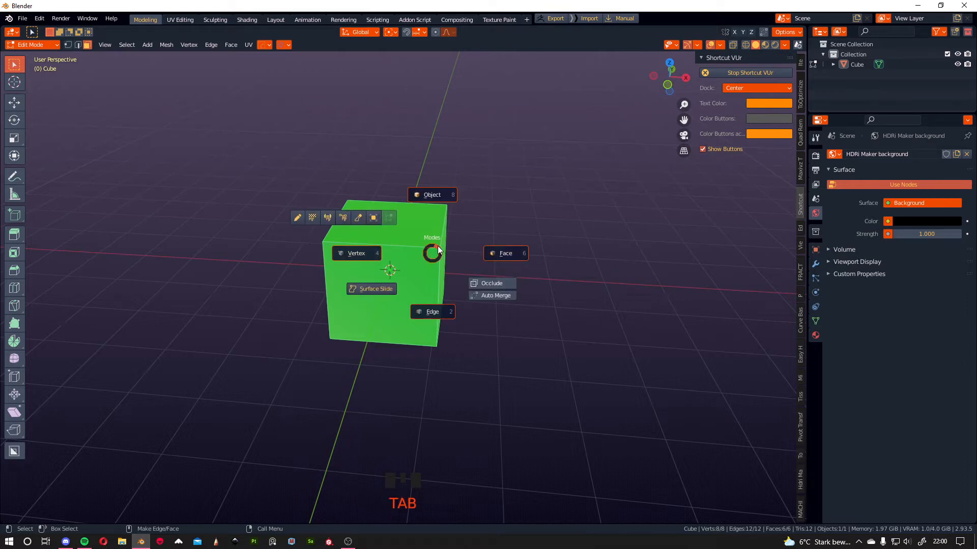
{"action": "left_click", "coordinate": [534, 269]}
{"action": "middle_click_drag", "start_coordinate": [545, 244], "coordinate": [430, 224]}
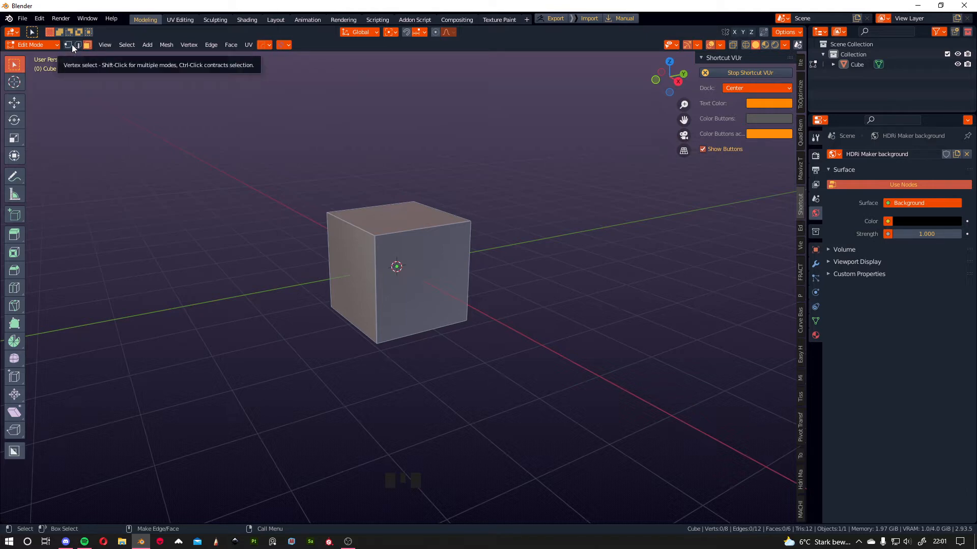
{"action": "left_click", "coordinate": [71, 44]}
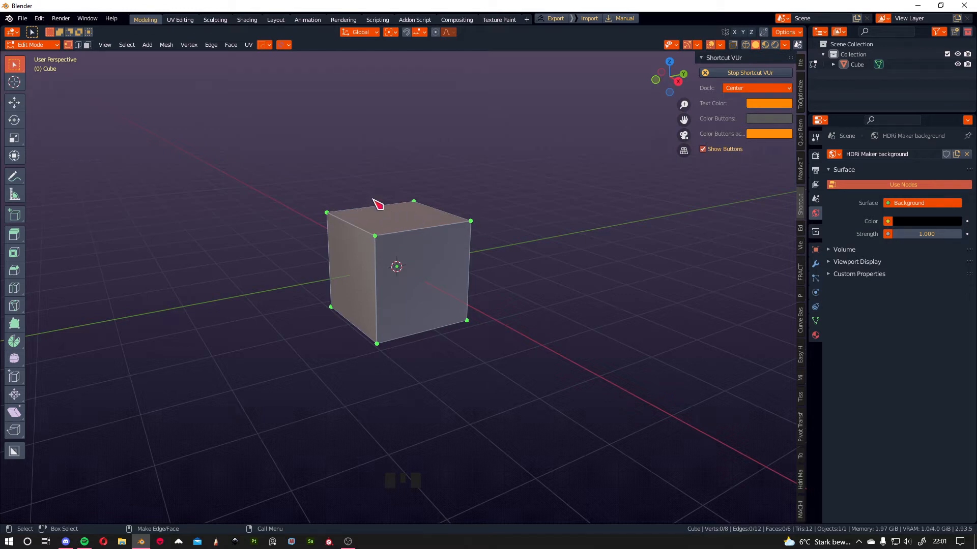
- In Object Mode, add a mesh plane and move it about 4.08 m along Y, beside the cube
{"action": "scroll", "coordinate": [356, 206], "scroll_direction": "down", "scroll_amount": 2}
{"action": "key", "text": "Tab"}
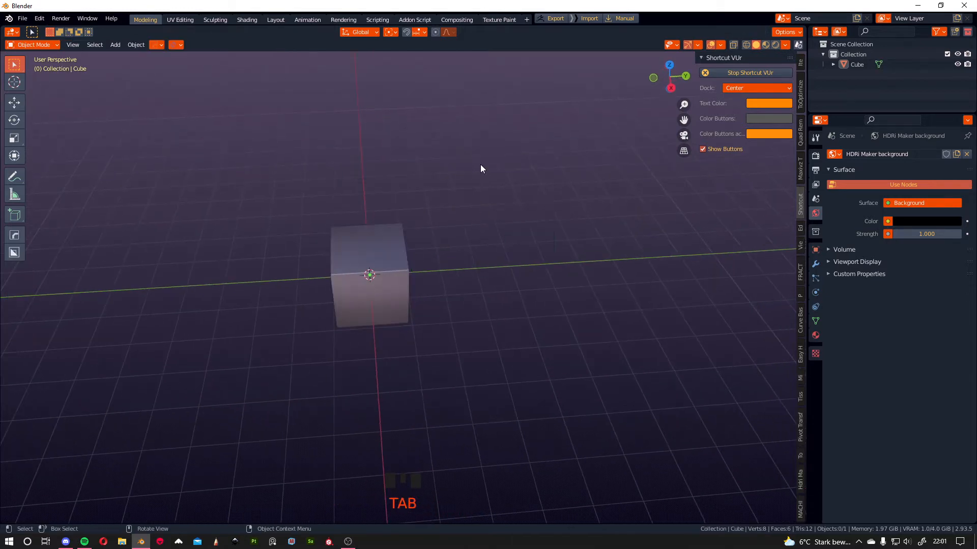
{"action": "middle_click_drag", "start_coordinate": [480, 163], "coordinate": [476, 245]}
{"action": "key", "text": "shift+a"}
{"action": "mouse_move", "coordinate": [472, 261]}
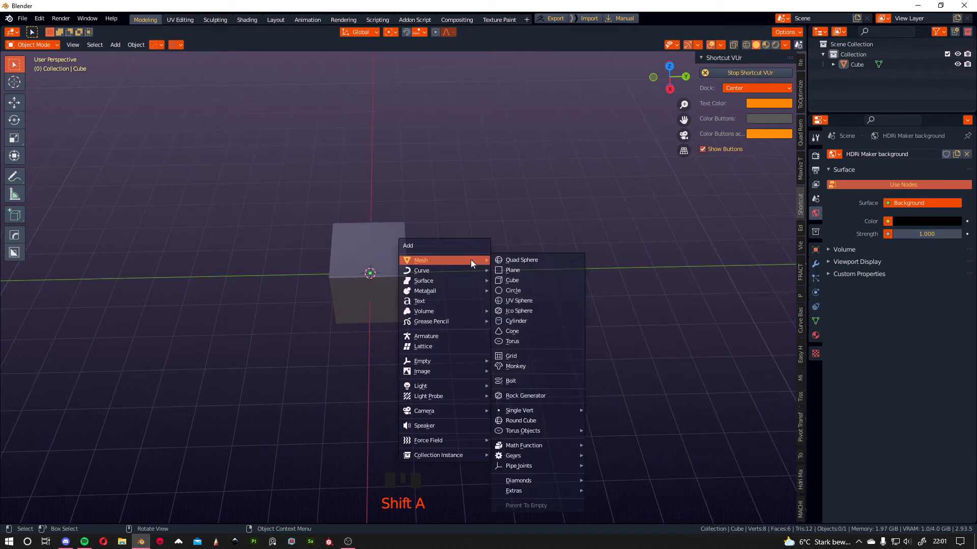
{"action": "left_click", "coordinate": [522, 270]}
{"action": "middle_click_drag", "start_coordinate": [501, 238], "coordinate": [434, 235], "text": "shift"}
{"action": "key", "text": "g"}
{"action": "left_click", "coordinate": [596, 233]}
- Dissolve the plane's front corner vertex nearest the cube to form a triangle, and return to Object Mode
{"action": "key", "text": "Tab"}
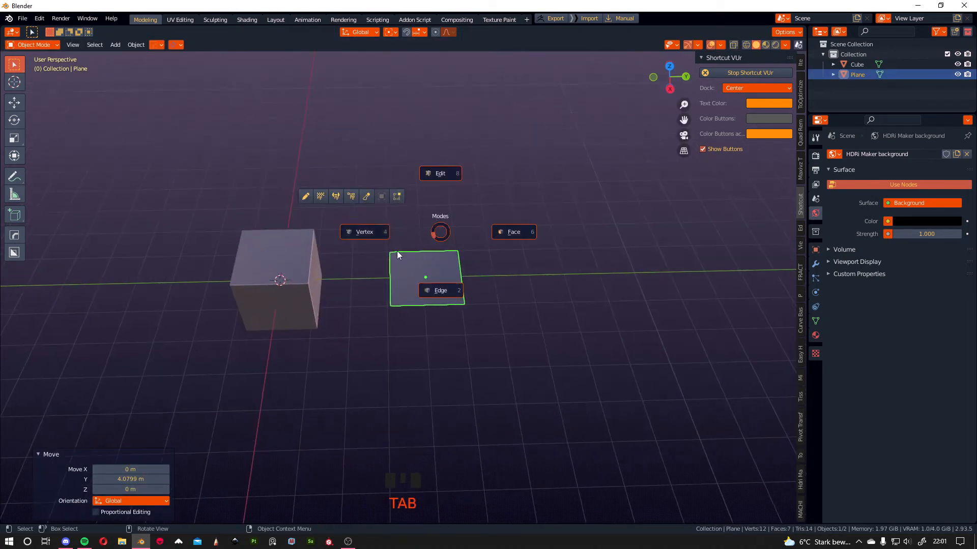
{"action": "left_click", "coordinate": [407, 303]}
{"action": "left_click", "coordinate": [392, 307]}
{"action": "key", "text": "x"}
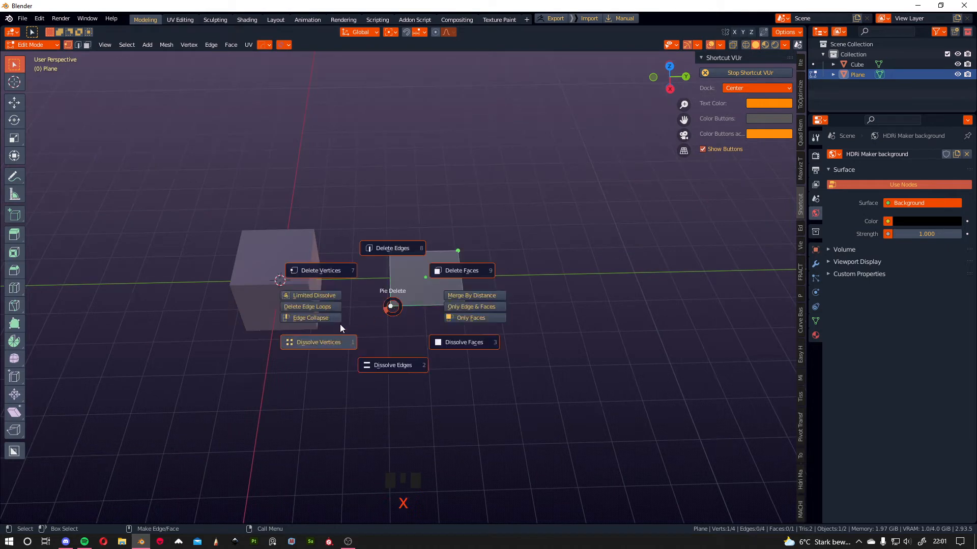
{"action": "left_click", "coordinate": [317, 341]}
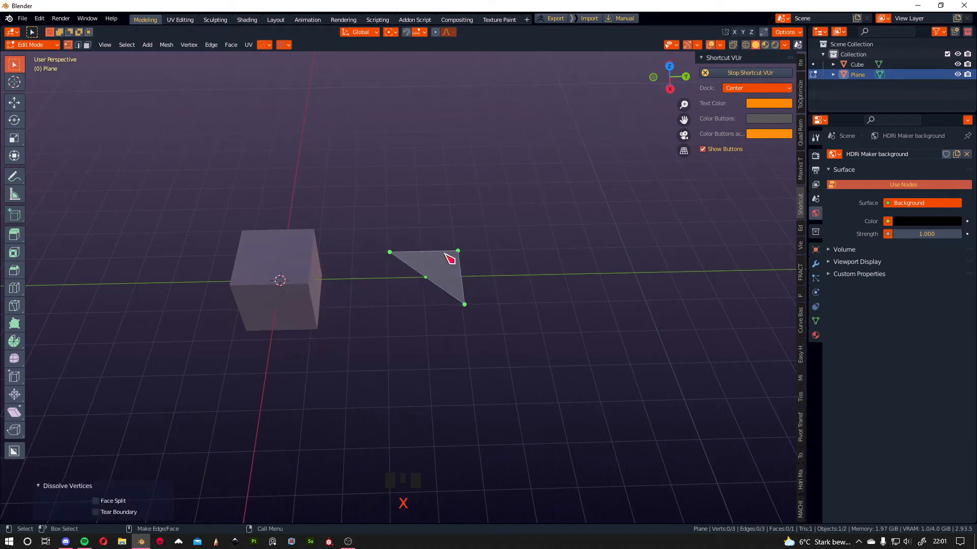
{"action": "middle_click_drag", "start_coordinate": [449, 259], "coordinate": [430, 235]}
{"action": "key", "text": "Tab"}
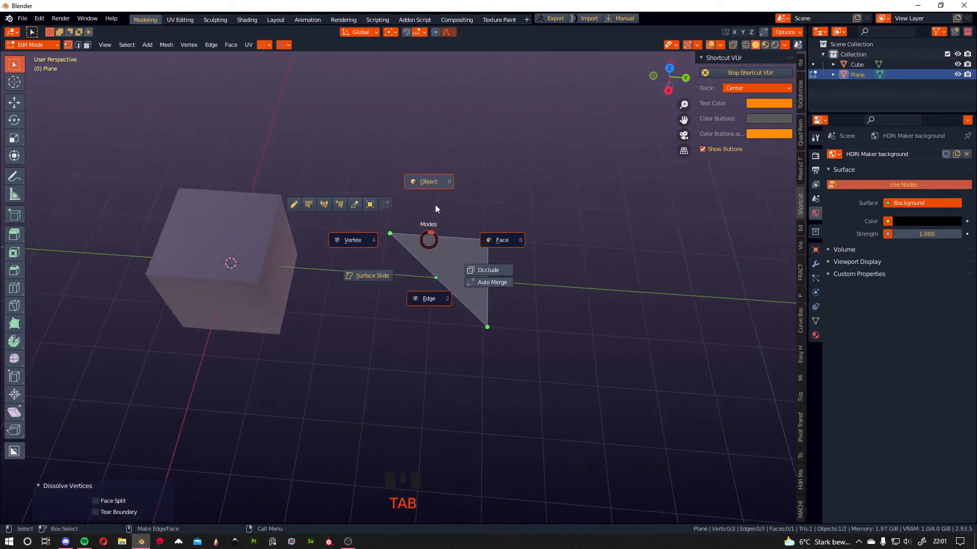
{"action": "middle_click_drag", "start_coordinate": [519, 218], "coordinate": [442, 218]}
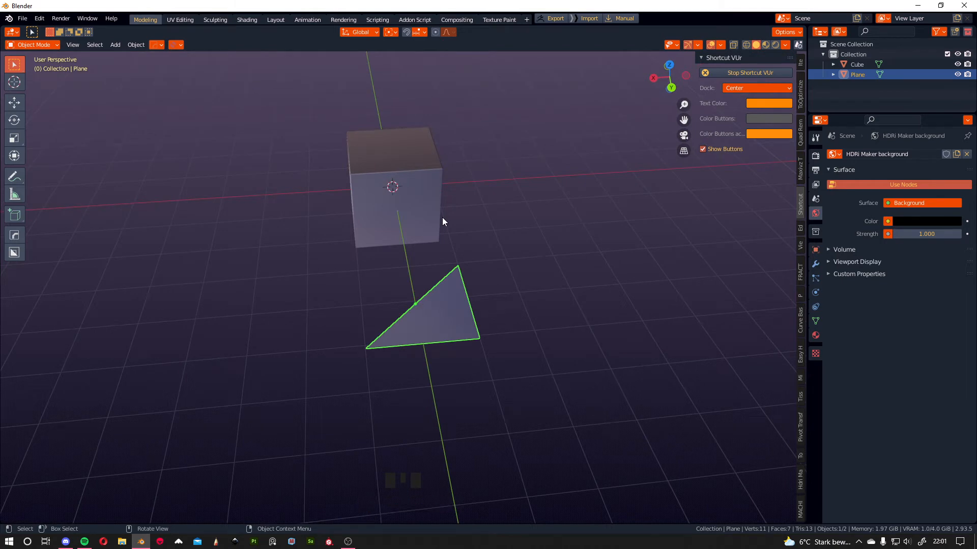
{"action": "middle_click_drag", "start_coordinate": [469, 283], "coordinate": [401, 245]}
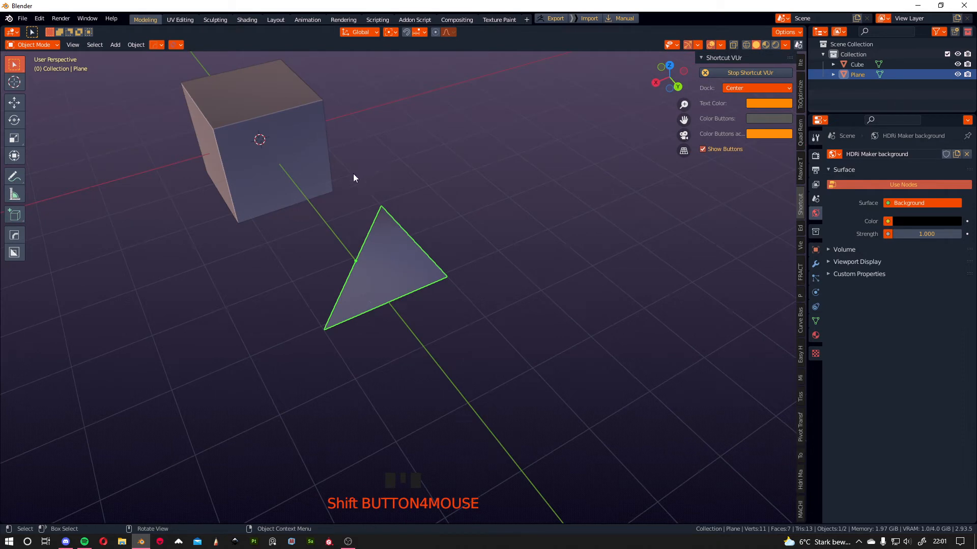
{"action": "middle_click_drag", "start_coordinate": [329, 317], "coordinate": [360, 295]}
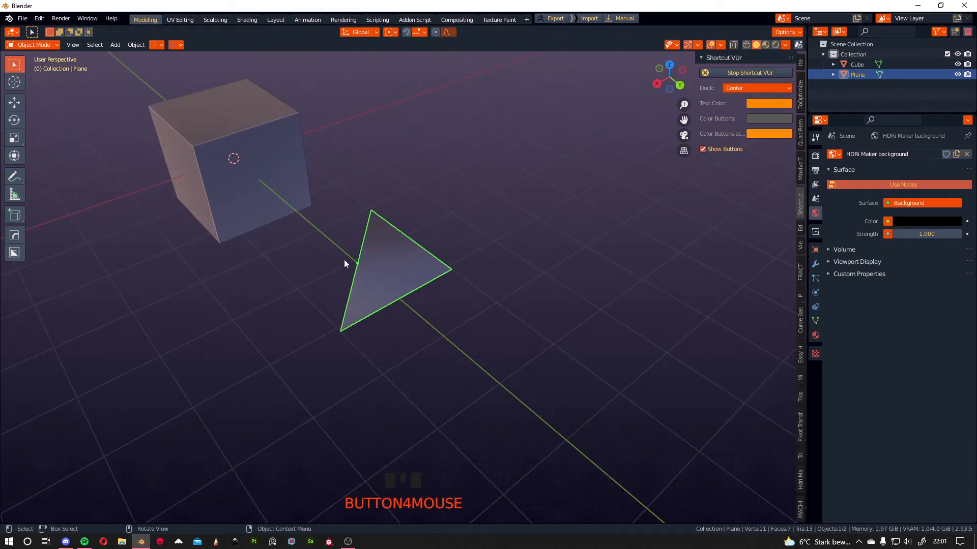
{"action": "middle_click_drag", "start_coordinate": [382, 246], "coordinate": [490, 288]}
{"action": "scroll", "coordinate": [423, 284], "scroll_direction": "up", "scroll_amount": 2}
{"action": "middle_click_drag", "start_coordinate": [477, 250], "coordinate": [457, 266], "text": "shift"}
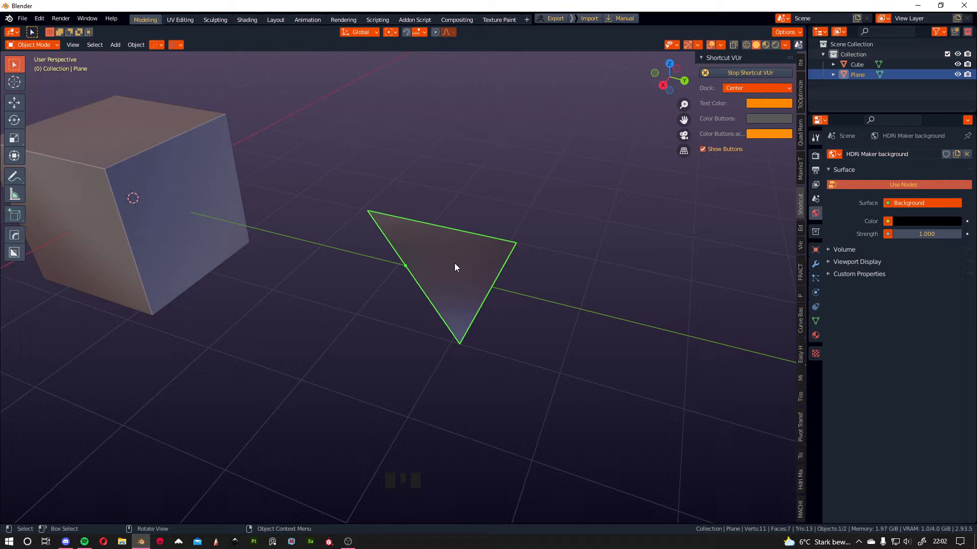
- In vertex Edit Mode, move the triangle's vertex nearest the cube up, well above the grid
{"action": "key", "text": "Tab"}
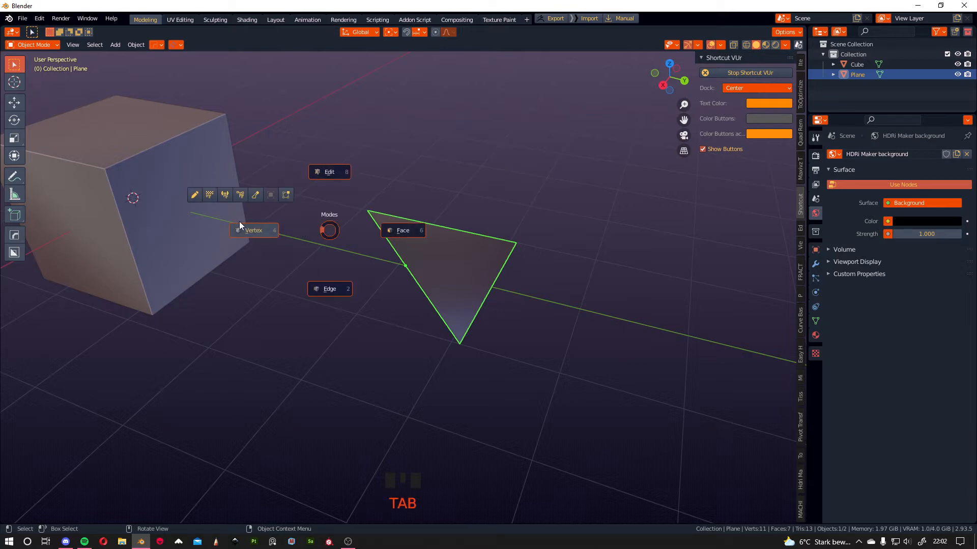
{"action": "left_click", "coordinate": [239, 221]}
{"action": "left_click", "coordinate": [368, 210]}
{"action": "key", "text": "g"}
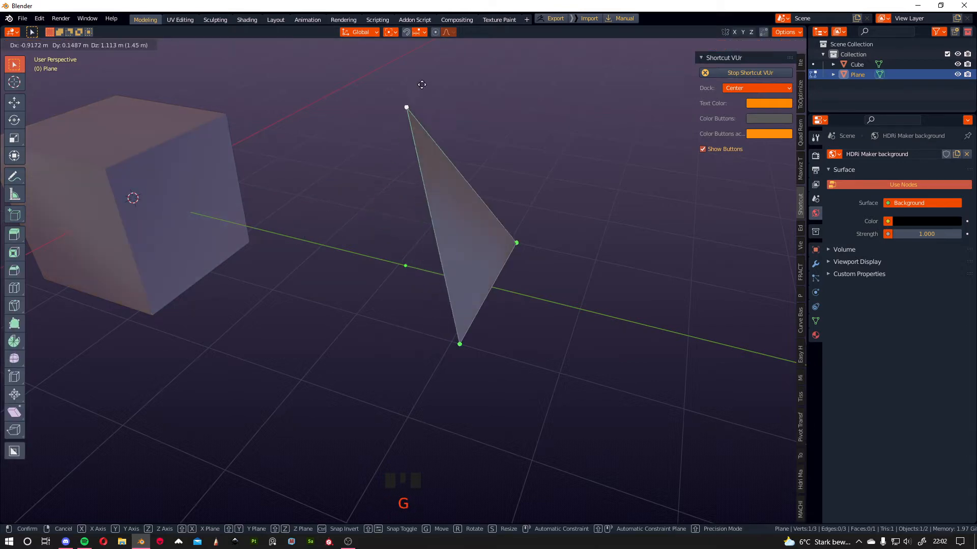
{"action": "left_click", "coordinate": [423, 100]}
- Move the triangle's right-angle corner vertex about 0.94 m in X, -1.83 m in Y and -0.14 m in Z
{"action": "left_click", "coordinate": [520, 248]}
{"action": "key", "text": "g"}
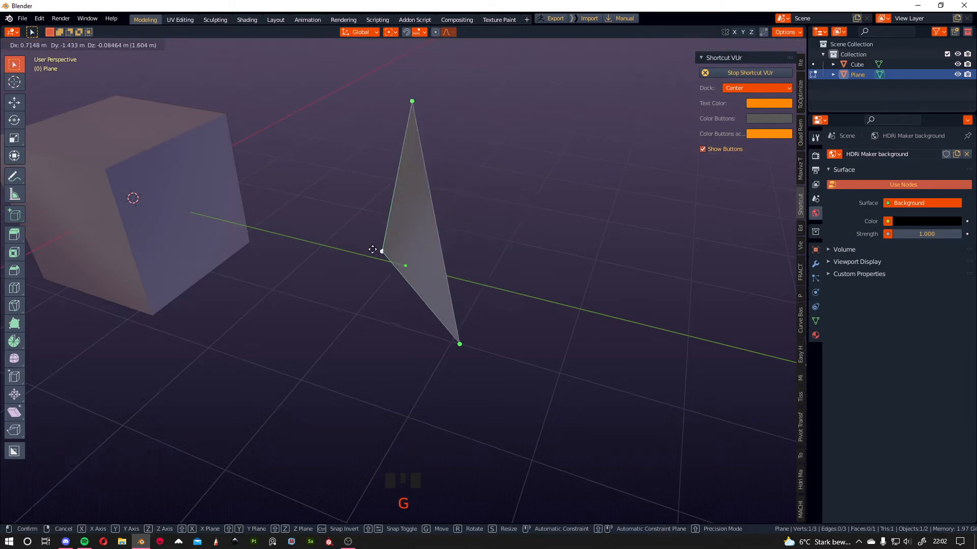
{"action": "left_click", "coordinate": [342, 259]}
{"action": "middle_click_drag", "start_coordinate": [471, 233], "coordinate": [436, 261]}
{"action": "scroll", "coordinate": [428, 228], "scroll_direction": "down", "scroll_amount": 1}
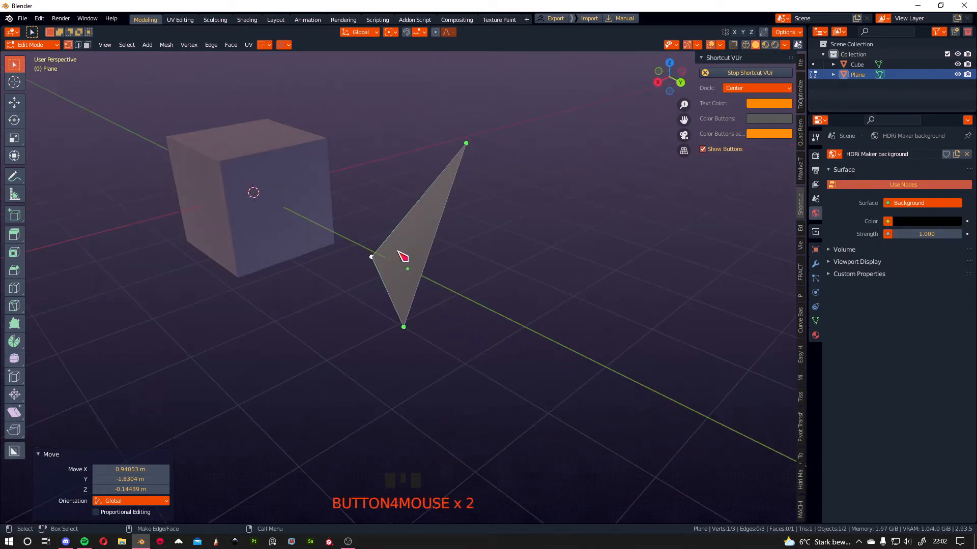
- Move the triangle's selected vertex about -2.04 m in X, 1.75 m in Y and 0.18 m in Z
{"action": "key", "text": "g"}
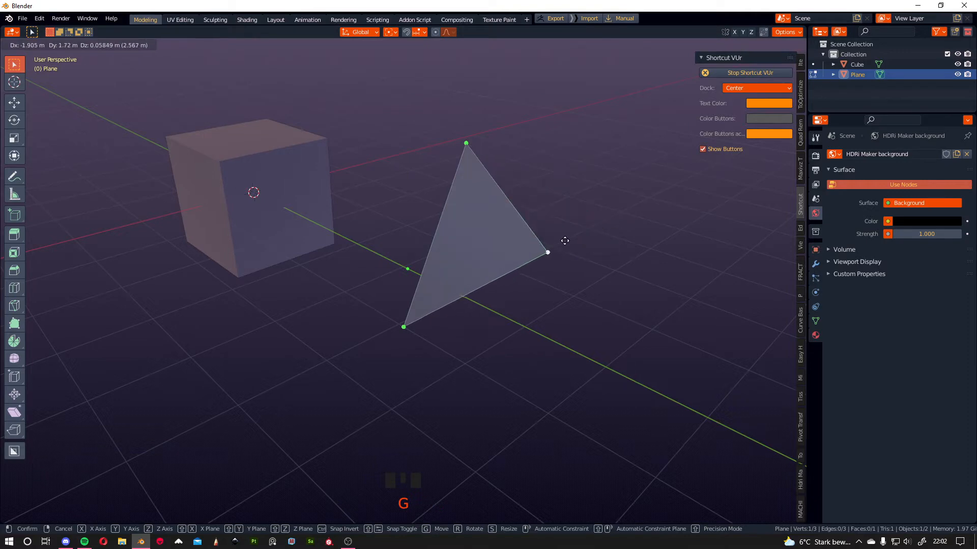
{"action": "left_click", "coordinate": [563, 242]}
{"action": "middle_click_drag", "start_coordinate": [563, 242], "coordinate": [443, 196]}
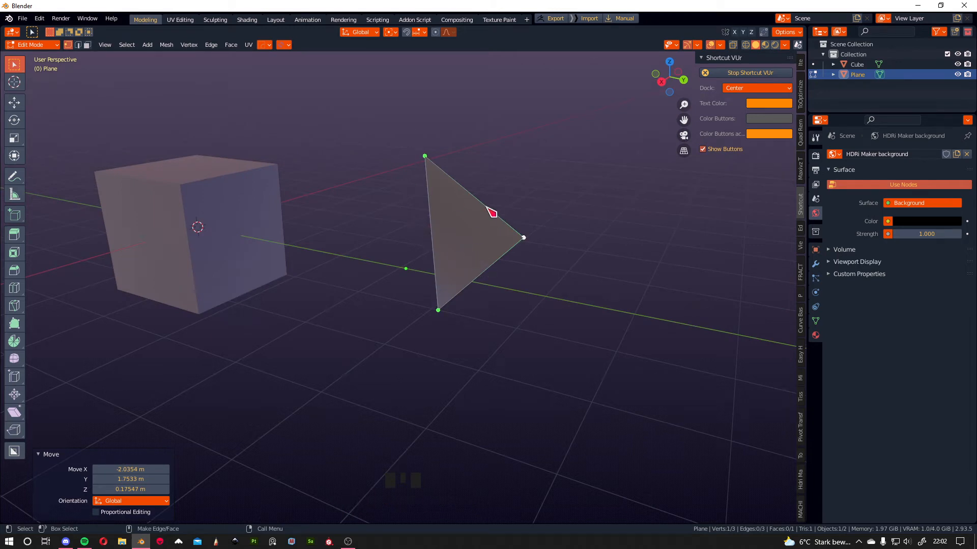
- Return to Object Mode and delete the triangle object
{"action": "key", "text": "Tab"}
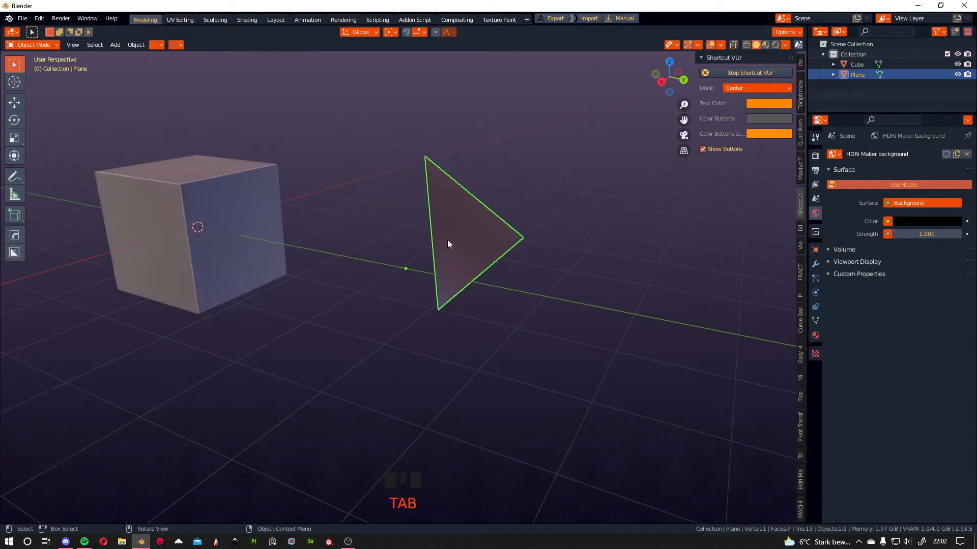
{"action": "key", "text": "x"}
{"action": "left_click", "coordinate": [454, 232]}
- Add a 2 m mesh plane and move it along the Y axis until it sits beside the cube
{"action": "middle_click_drag", "start_coordinate": [337, 218], "coordinate": [411, 303], "text": "shift"}
{"action": "key", "text": "shift+a"}
{"action": "mouse_move", "coordinate": [411, 303]}
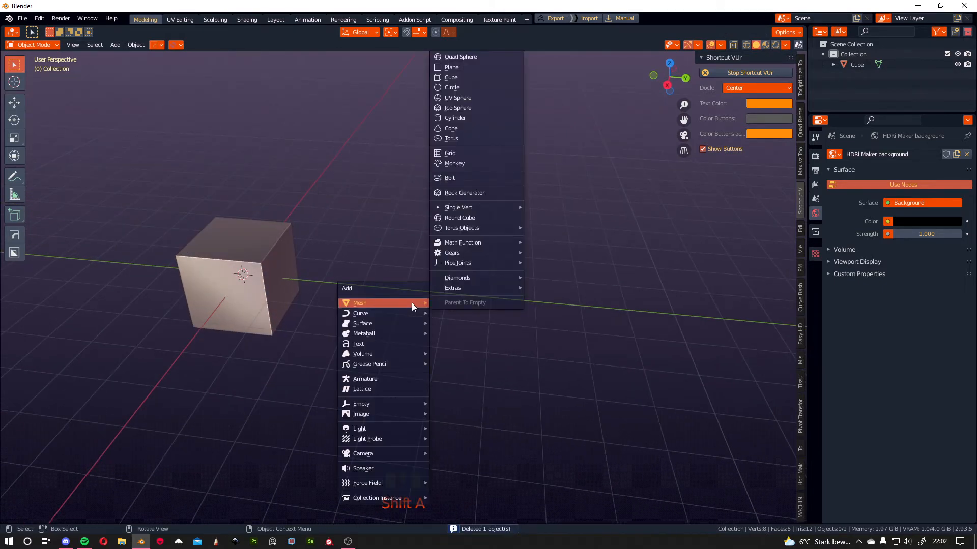
{"action": "left_click", "coordinate": [449, 64]}
{"action": "middle_click_drag", "start_coordinate": [432, 168], "coordinate": [425, 169], "text": "shift"}
{"action": "key", "text": "g"}
{"action": "key", "text": "y"}
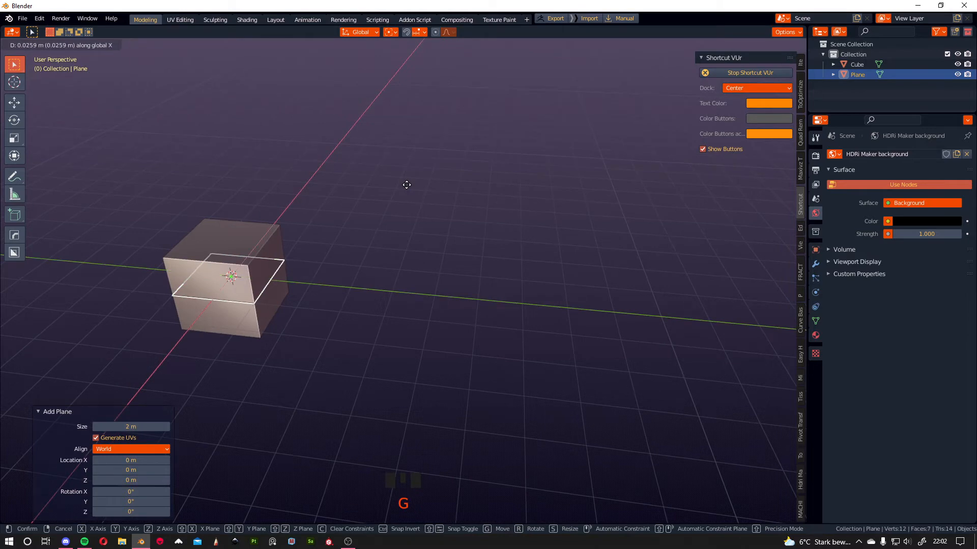
{"action": "left_click", "coordinate": [566, 242]}
- In Edit Mode, raise the plane's rear corner vertex nearest the cube about 0.92 m along Z
{"action": "key", "text": "Tab"}
{"action": "left_click", "coordinate": [450, 251]}
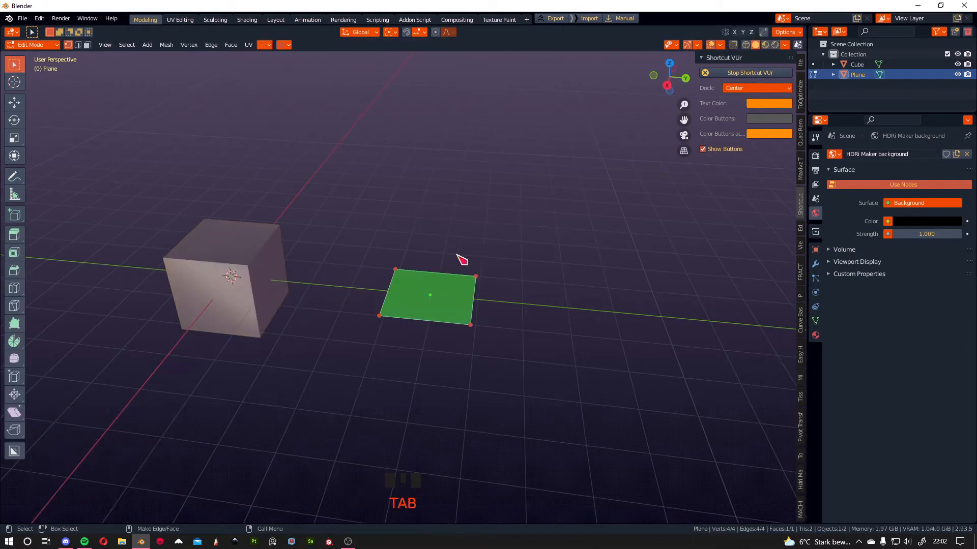
{"action": "left_click", "coordinate": [399, 269]}
{"action": "middle_click_drag", "start_coordinate": [439, 220], "coordinate": [469, 240]}
{"action": "key", "text": "g"}
{"action": "key", "text": "z"}
{"action": "left_click", "coordinate": [436, 166]}
{"action": "scroll", "coordinate": [530, 221], "scroll_direction": "up", "scroll_amount": 3}
{"action": "middle_click_drag", "start_coordinate": [529, 220], "coordinate": [462, 181]}
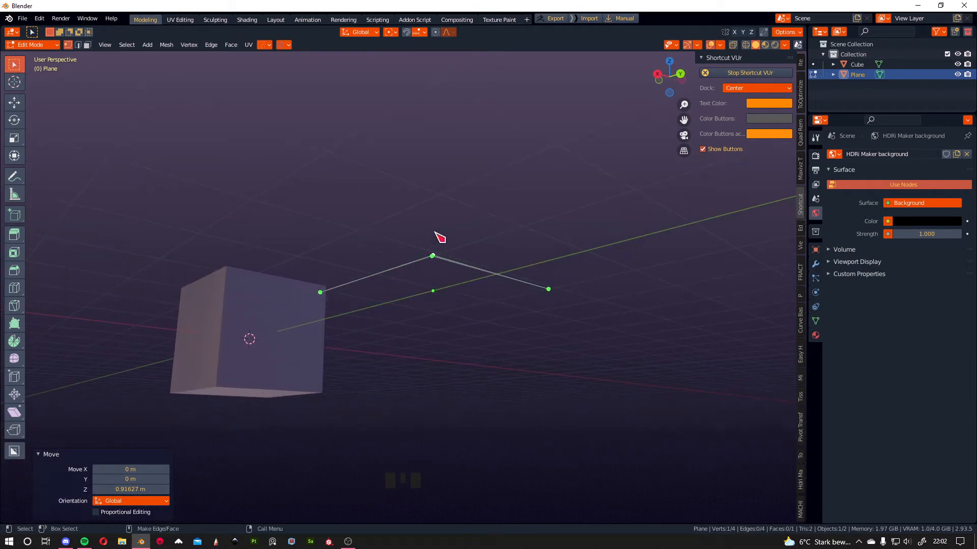
{"action": "middle_click_drag", "start_coordinate": [440, 237], "coordinate": [414, 300]}
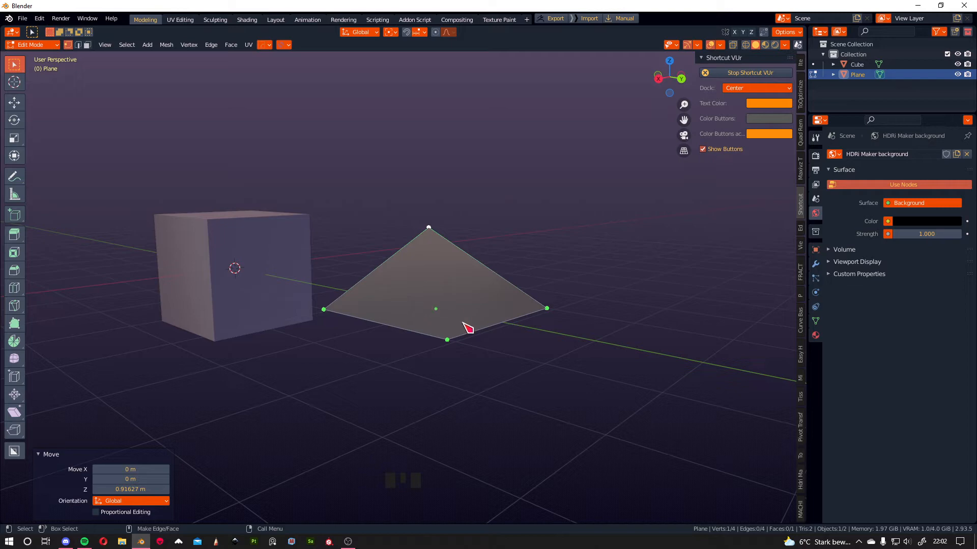
{"action": "middle_click_drag", "start_coordinate": [497, 343], "coordinate": [435, 355]}
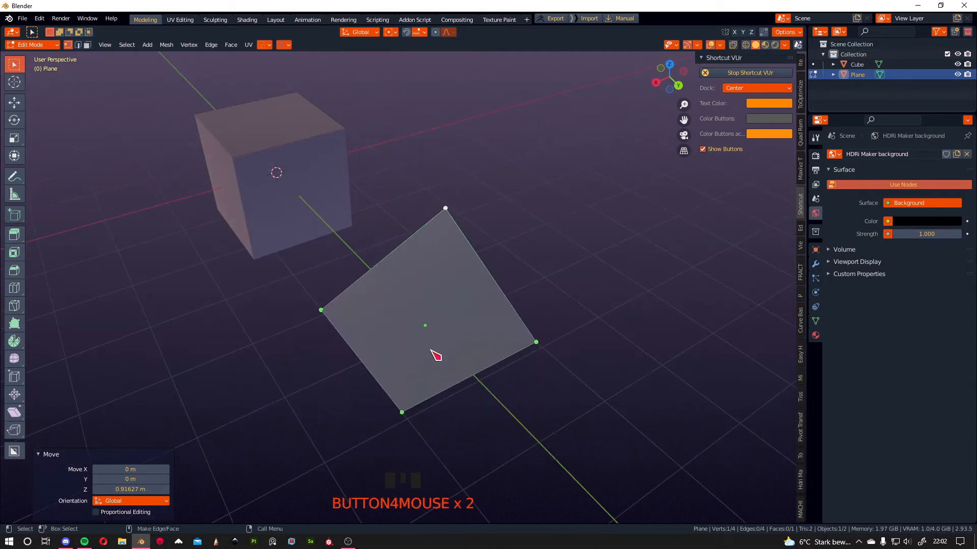
- Return to Object Mode and delete the bent plane
{"action": "scroll", "coordinate": [436, 355], "scroll_direction": "down", "scroll_amount": 1}
{"action": "key", "text": "Tab"}
{"action": "middle_click_drag", "start_coordinate": [426, 239], "coordinate": [417, 315], "text": "shift"}
{"action": "key", "text": "x"}
{"action": "left_click", "coordinate": [405, 311]}
{"action": "middle_click_drag", "start_coordinate": [441, 318], "coordinate": [518, 304]}
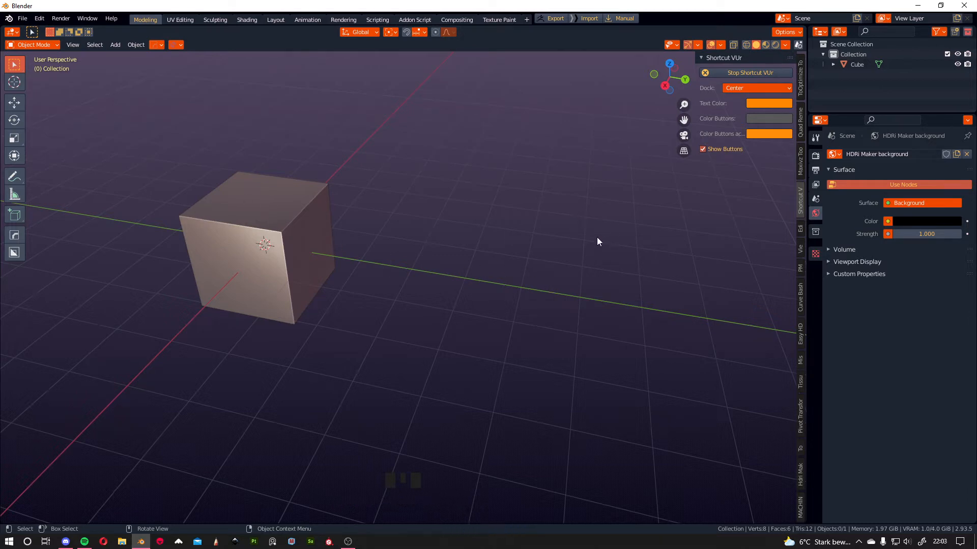
- Add a 32-vertex mesh circle with a 1 m radius and move it along Y, clear of the cube
{"action": "key", "text": "shift+a"}
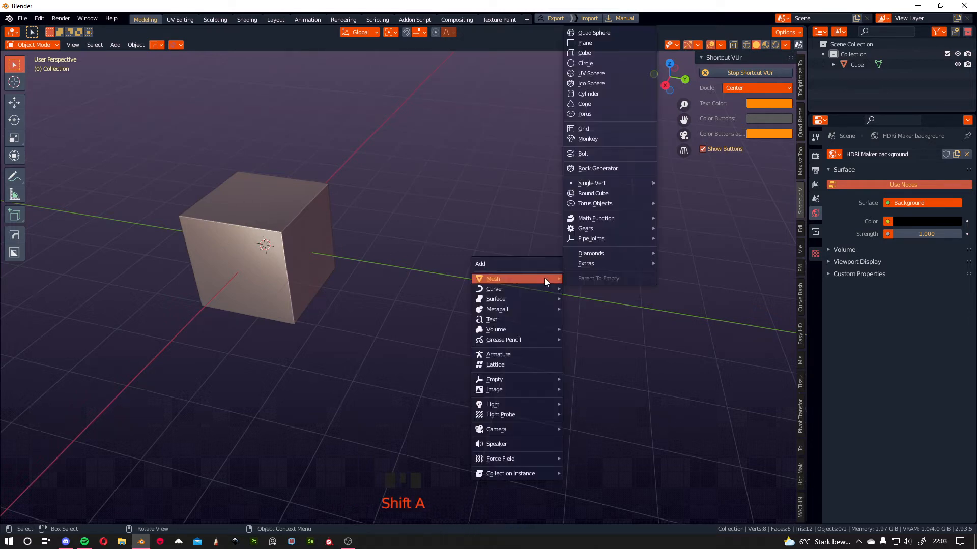
{"action": "left_click", "coordinate": [588, 63]}
{"action": "middle_click_drag", "start_coordinate": [481, 187], "coordinate": [369, 256]}
{"action": "key", "text": "g"}
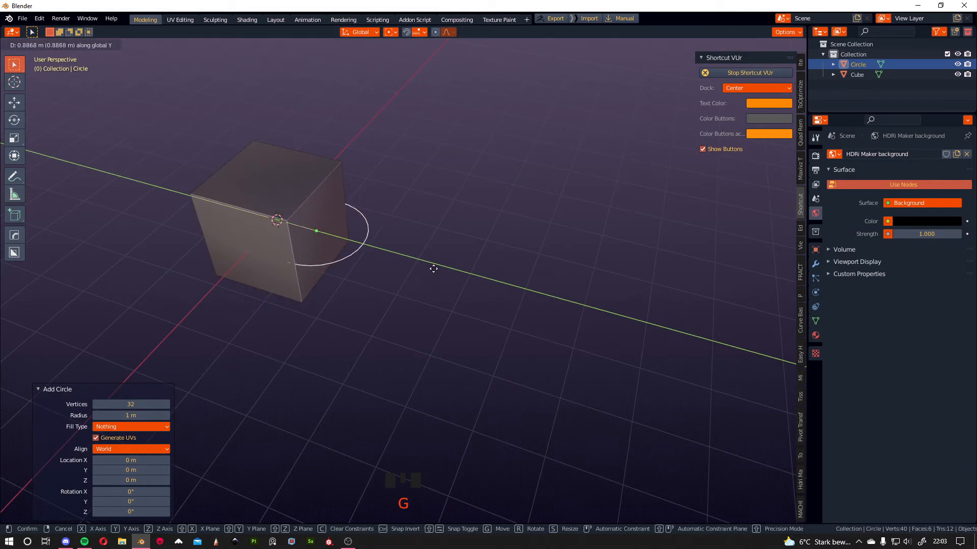
{"action": "left_click", "coordinate": [632, 335]}
{"action": "middle_click_drag", "start_coordinate": [632, 335], "coordinate": [476, 272], "text": "shift"}
- In Edit Mode, fill the circle's outline with a single face
{"action": "key", "text": "Tab"}
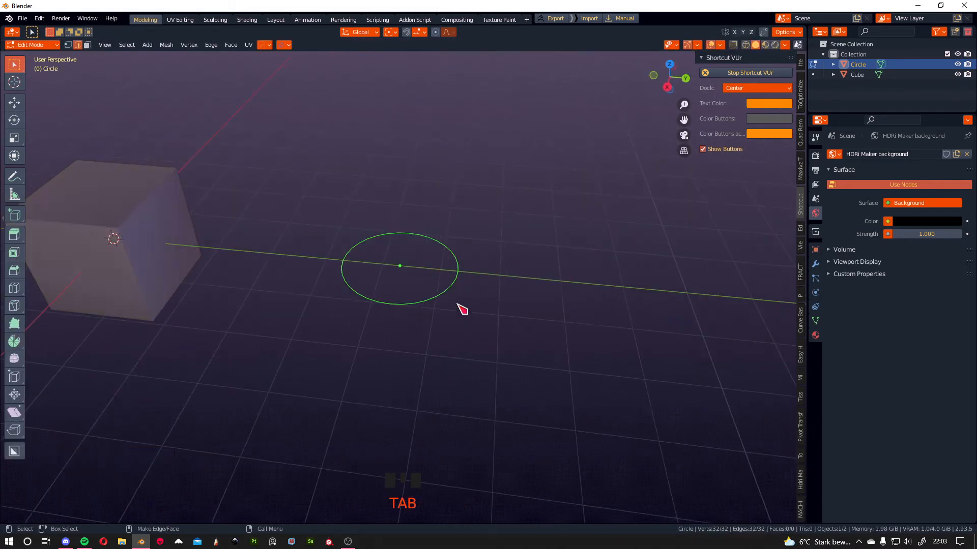
{"action": "middle_click_drag", "start_coordinate": [462, 308], "coordinate": [393, 279]}
{"action": "key", "text": "f"}
- Switch to vertex selection and raise the circle's rim vertex facing the cube along Z
{"action": "key", "text": "Tab"}
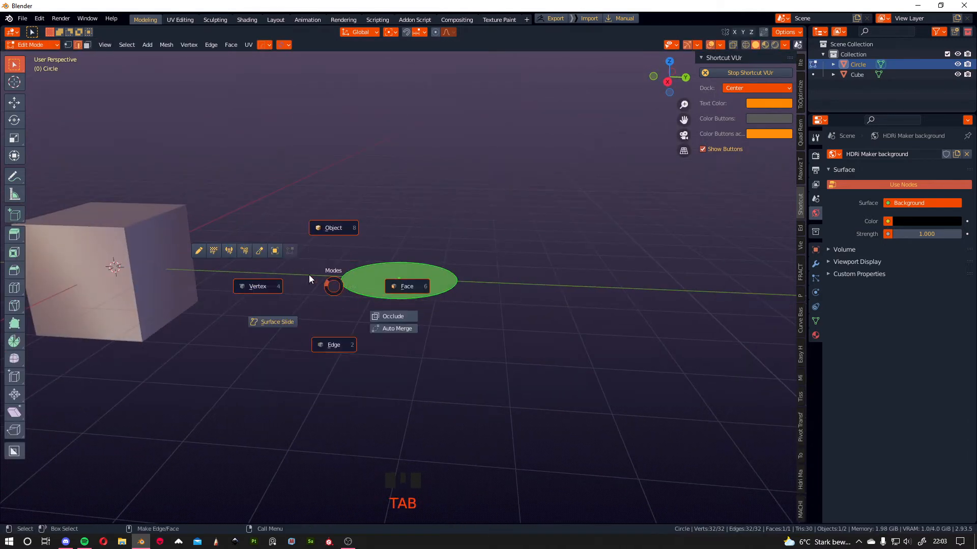
{"action": "left_click", "coordinate": [355, 272]}
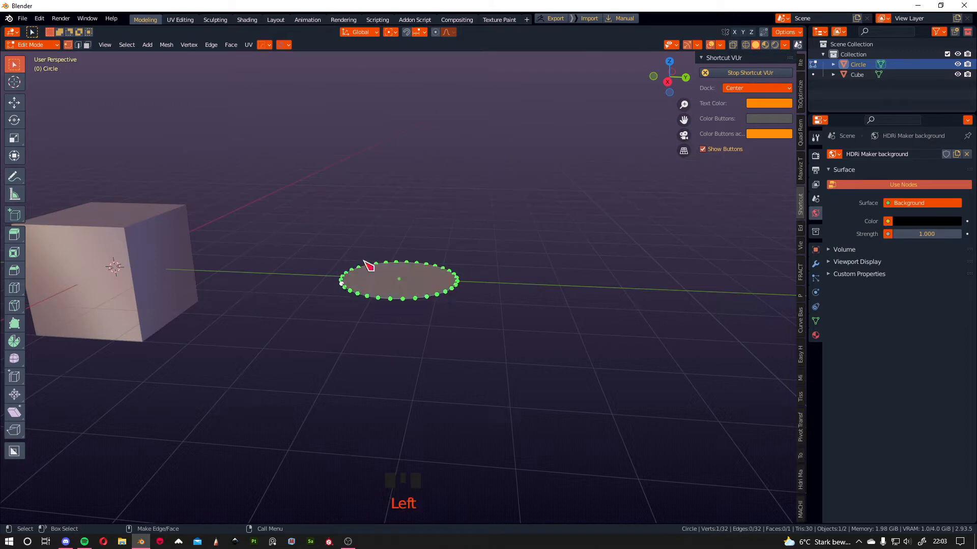
{"action": "key", "text": "g"}
{"action": "key", "text": "z"}
{"action": "left_click", "coordinate": [366, 242]}
- Raise another vertex on the circle's rim about 0.41 m along Z
{"action": "middle_click_drag", "start_coordinate": [366, 242], "coordinate": [445, 202]}
{"action": "scroll", "coordinate": [328, 263], "scroll_direction": "up", "scroll_amount": 3}
{"action": "left_click", "coordinate": [399, 341]}
{"action": "key", "text": "g"}
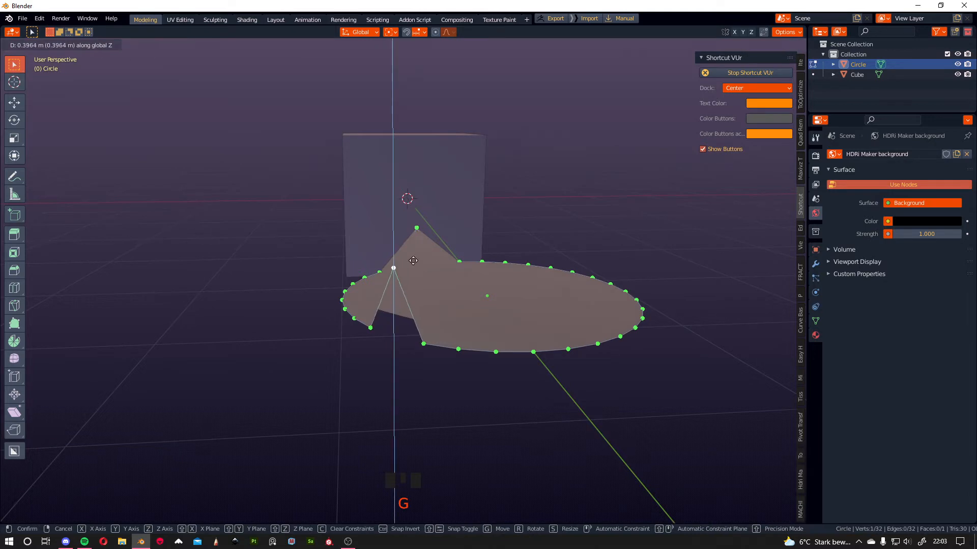
{"action": "left_click", "coordinate": [484, 263]}
{"action": "middle_click_drag", "start_coordinate": [483, 263], "coordinate": [578, 266]}
{"action": "scroll", "coordinate": [578, 266], "scroll_direction": "down", "scroll_amount": 2}
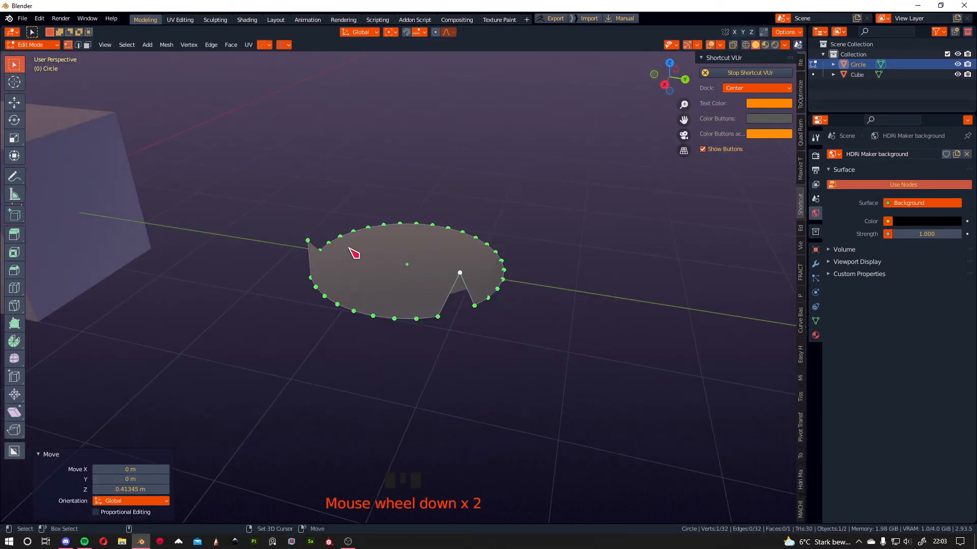
- Return to Object Mode and delete the filled circle
{"action": "key", "text": "Tab"}
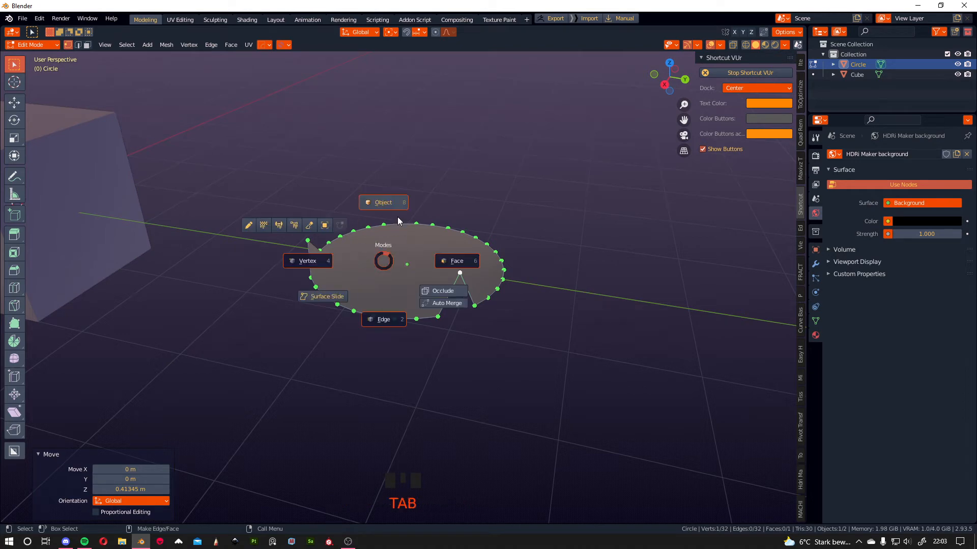
{"action": "key", "text": "x"}
{"action": "left_click", "coordinate": [409, 260]}
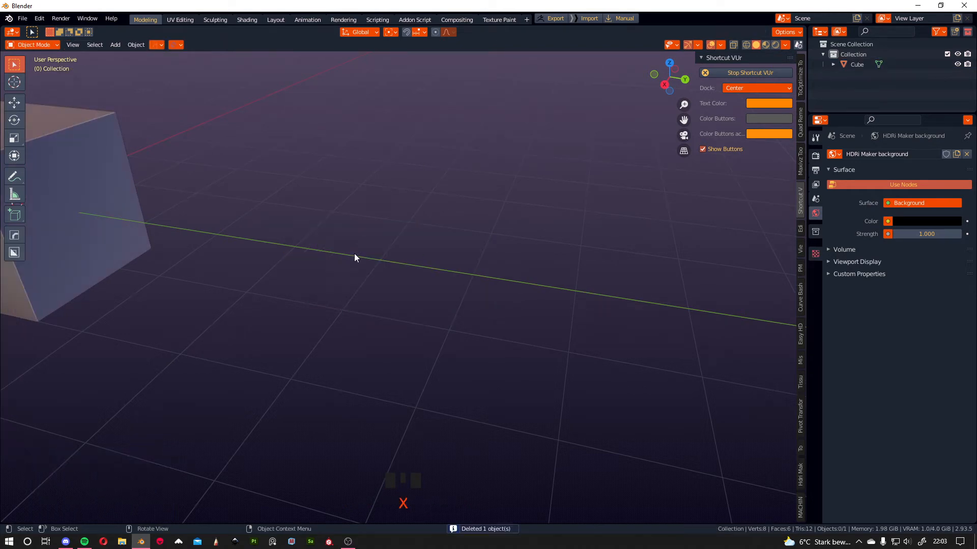
- Select the cube and switch it to Edit Mode
{"action": "middle_click_drag", "start_coordinate": [355, 253], "coordinate": [406, 283], "text": "shift"}
{"action": "scroll", "coordinate": [463, 284], "scroll_direction": "down", "scroll_amount": 2}
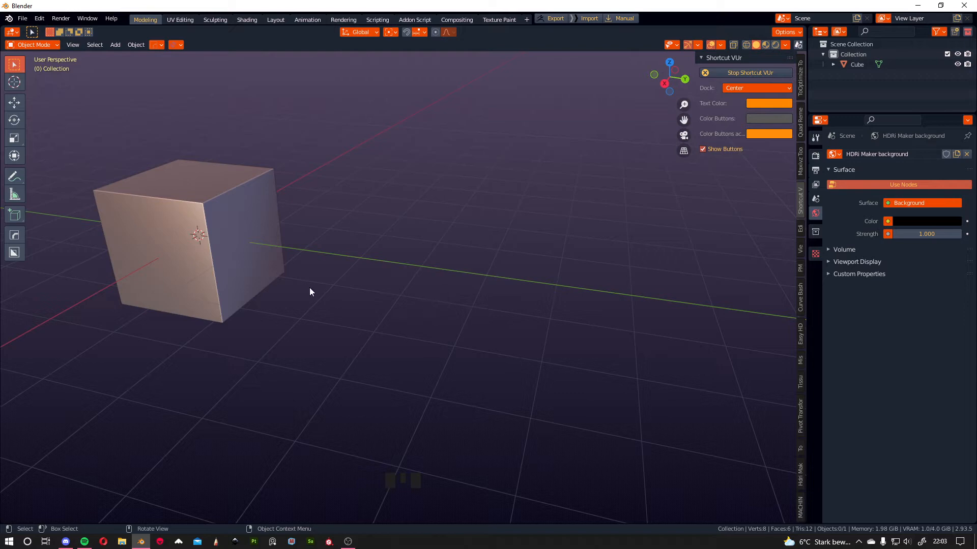
{"action": "middle_click_drag", "start_coordinate": [279, 355], "coordinate": [403, 316], "text": "shift"}
{"action": "scroll", "coordinate": [408, 307], "scroll_direction": "down", "scroll_amount": 2}
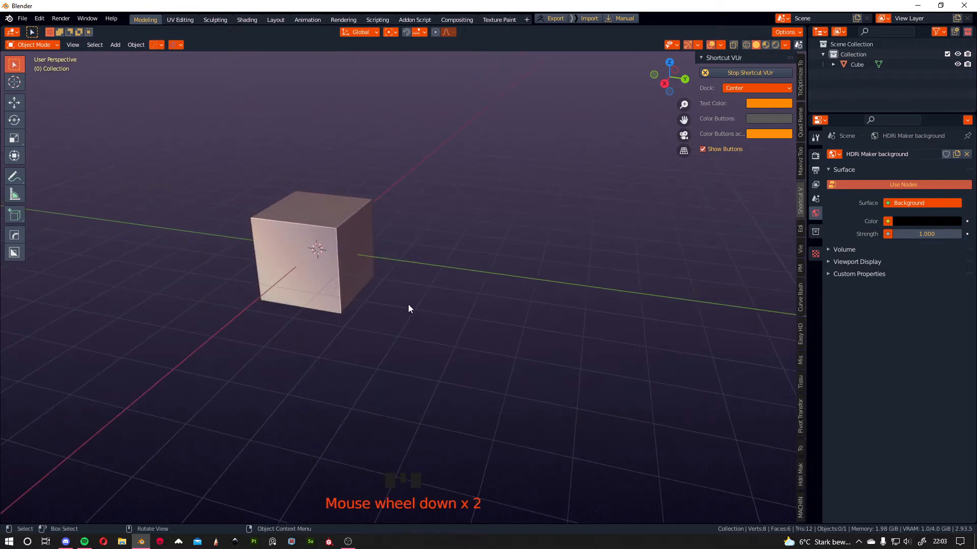
{"action": "middle_click_drag", "start_coordinate": [321, 284], "coordinate": [346, 288]}
{"action": "left_click", "coordinate": [327, 258]}
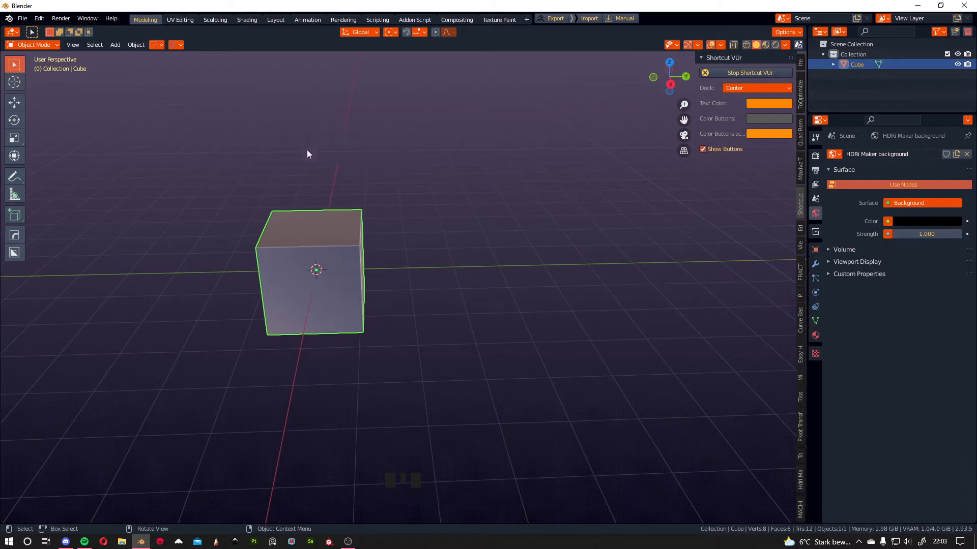
{"action": "left_click", "coordinate": [38, 45]}
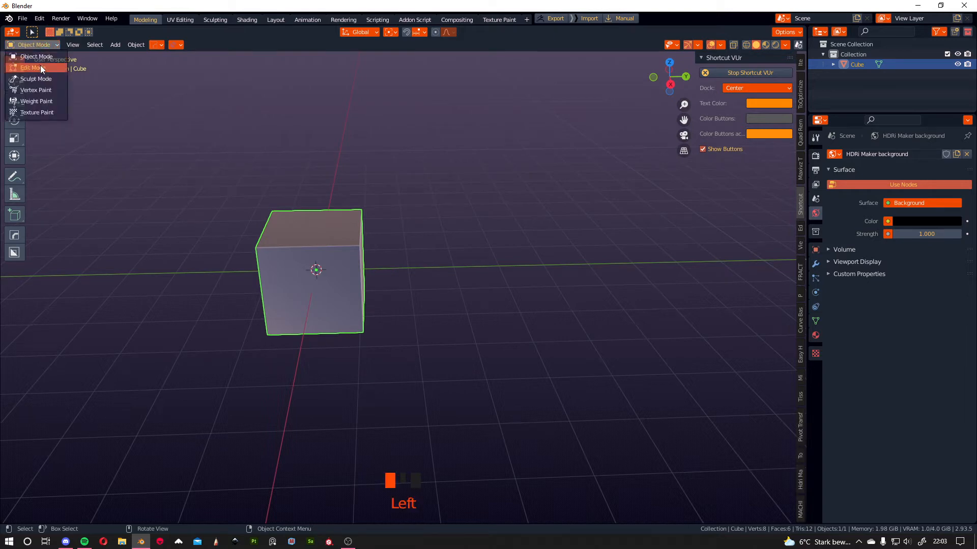
{"action": "left_click", "coordinate": [41, 67]}
- Change to face selection and select the cube's top face
{"action": "middle_click_drag", "start_coordinate": [109, 109], "coordinate": [429, 175], "text": "shift"}
{"action": "scroll", "coordinate": [414, 183], "scroll_direction": "up", "scroll_amount": 2}
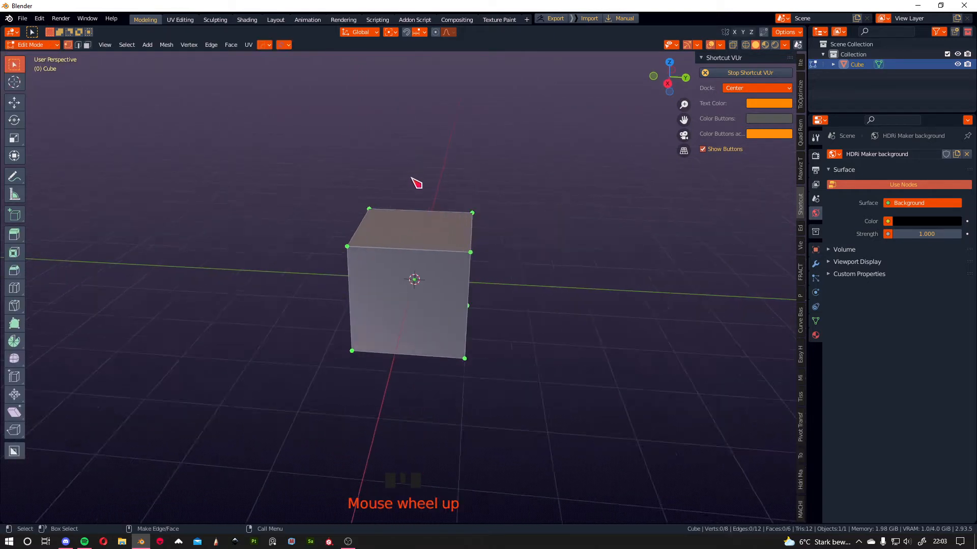
{"action": "left_click", "coordinate": [407, 219]}
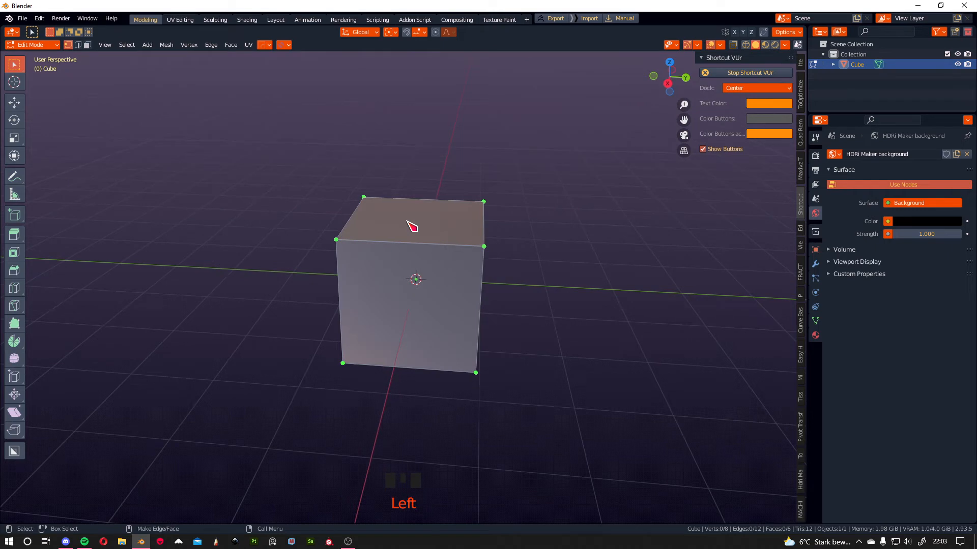
{"action": "left_click", "coordinate": [88, 45]}
{"action": "left_click", "coordinate": [433, 242]}
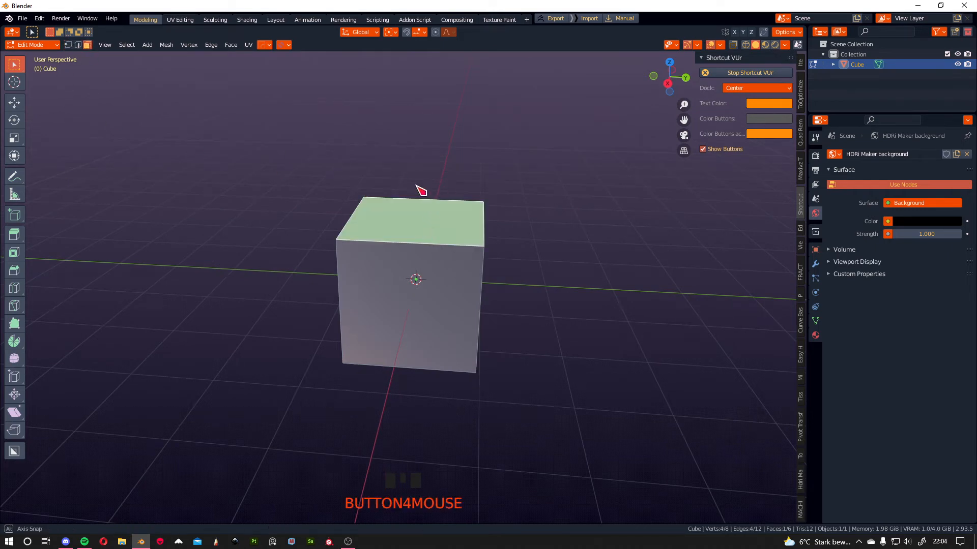
- Extrude the cube's top face upward about 1.22 m with the Extrude Region tool
{"action": "middle_click_drag", "start_coordinate": [421, 190], "coordinate": [363, 173]}
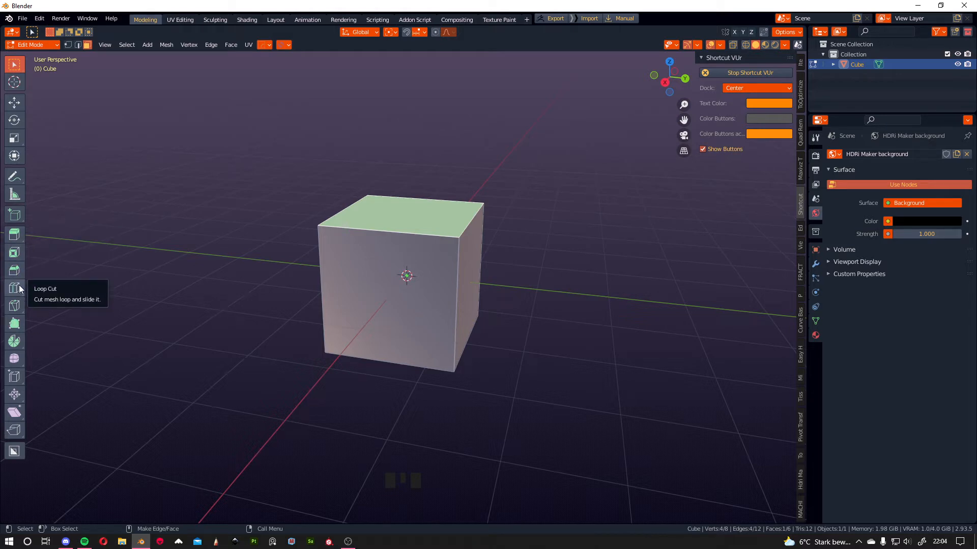
{"action": "middle_click_drag", "start_coordinate": [45, 285], "coordinate": [360, 271]}
{"action": "scroll", "coordinate": [193, 253], "scroll_direction": "down", "scroll_amount": 2}
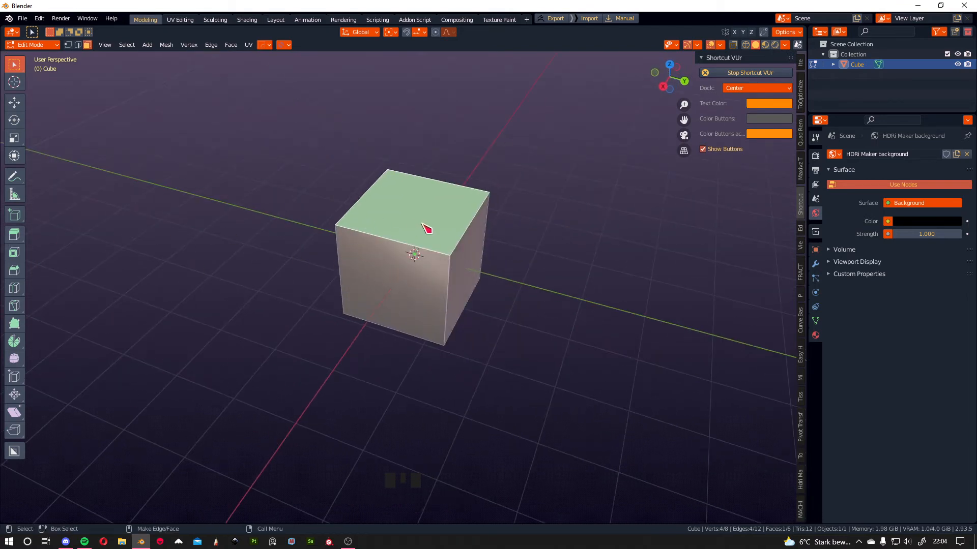
{"action": "middle_click_drag", "start_coordinate": [403, 205], "coordinate": [329, 262], "text": "shift"}
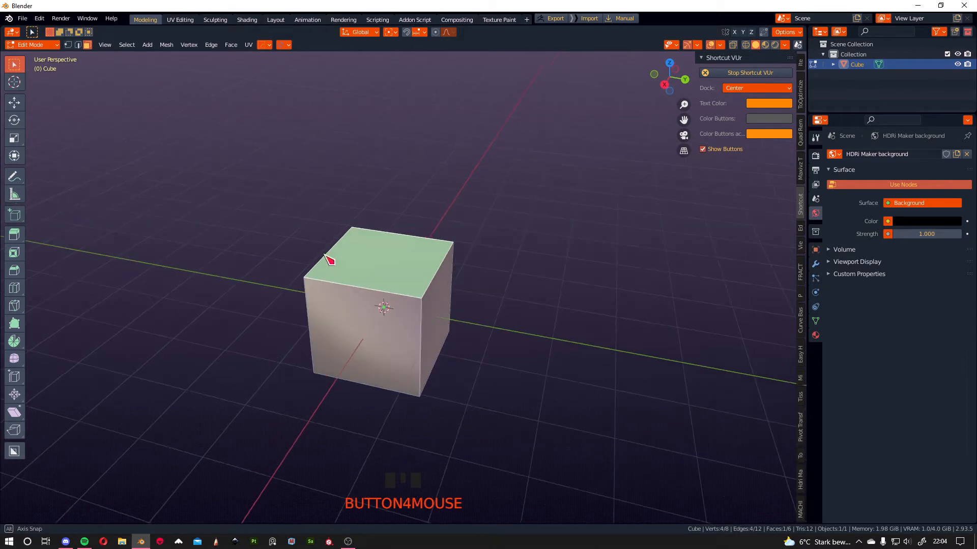
{"action": "left_click", "coordinate": [14, 237]}
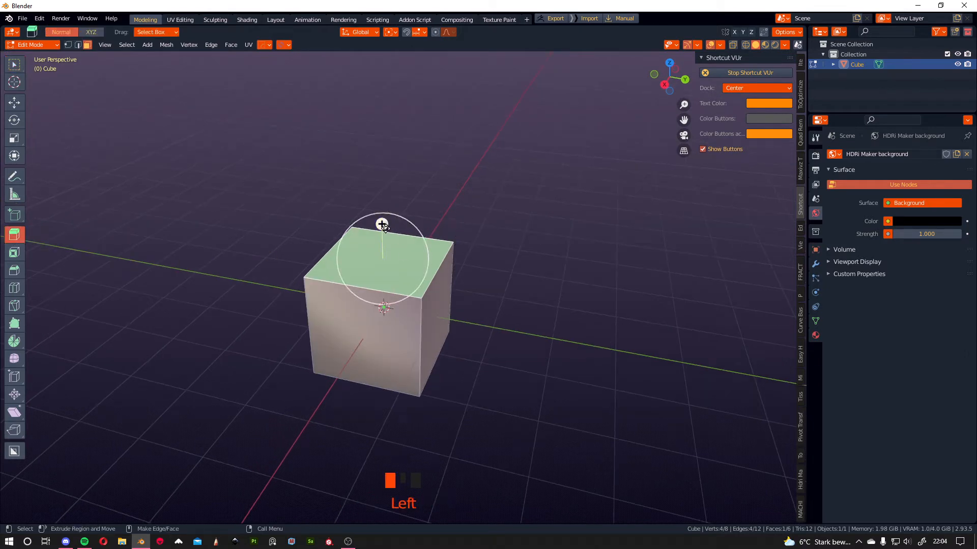
{"action": "left_click_drag", "start_coordinate": [384, 220], "coordinate": [392, 152]}
{"action": "middle_click_drag", "start_coordinate": [393, 152], "coordinate": [377, 214]}
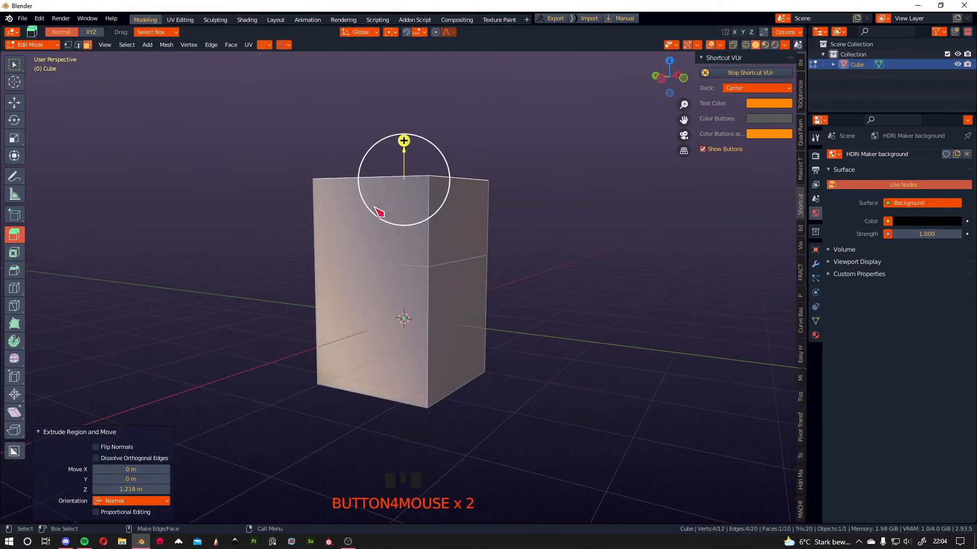
{"action": "middle_click_drag", "start_coordinate": [579, 133], "coordinate": [523, 196]}
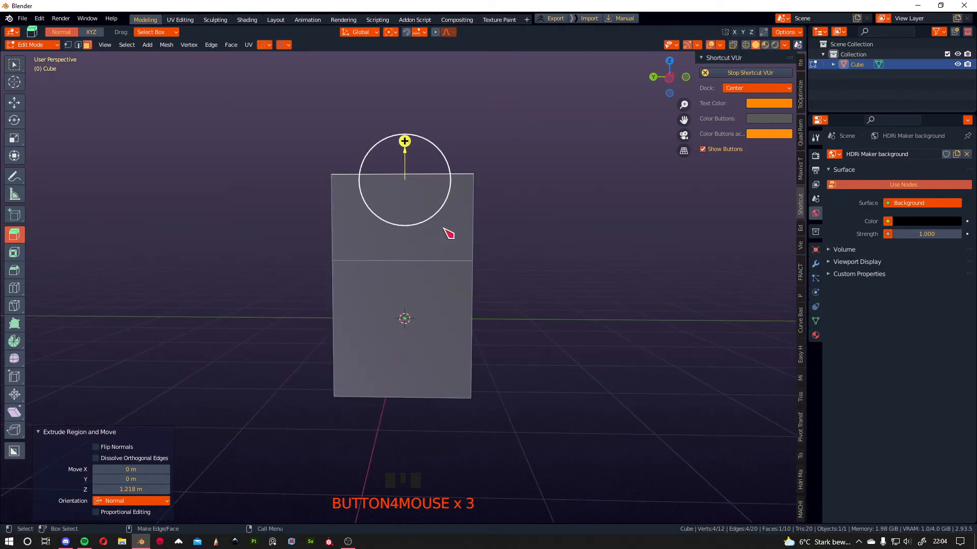
{"action": "middle_click_drag", "start_coordinate": [447, 231], "coordinate": [427, 212]}
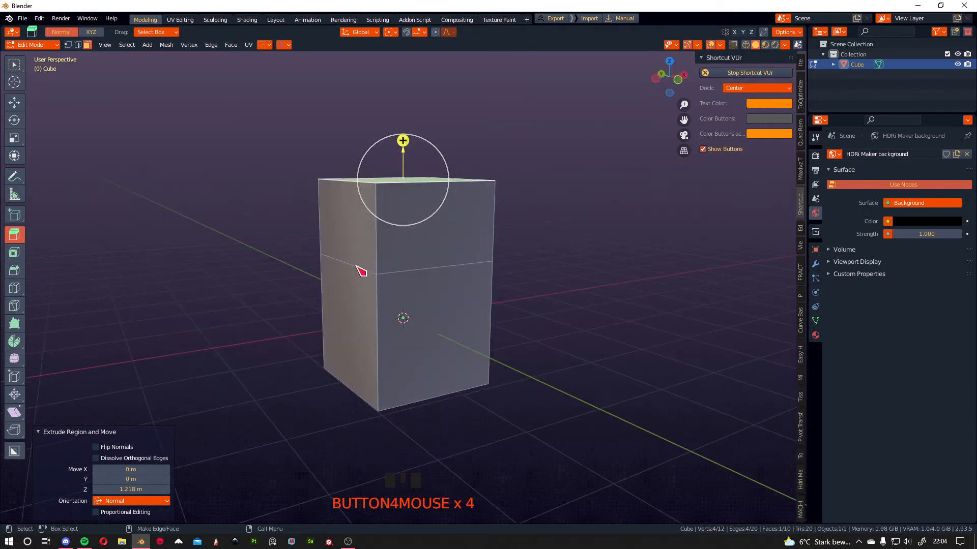
- Switch to edge selection and select the horizontal edge loop around the middle of the extruded block
{"action": "left_click", "coordinate": [424, 279]}
{"action": "key", "text": "Tab"}
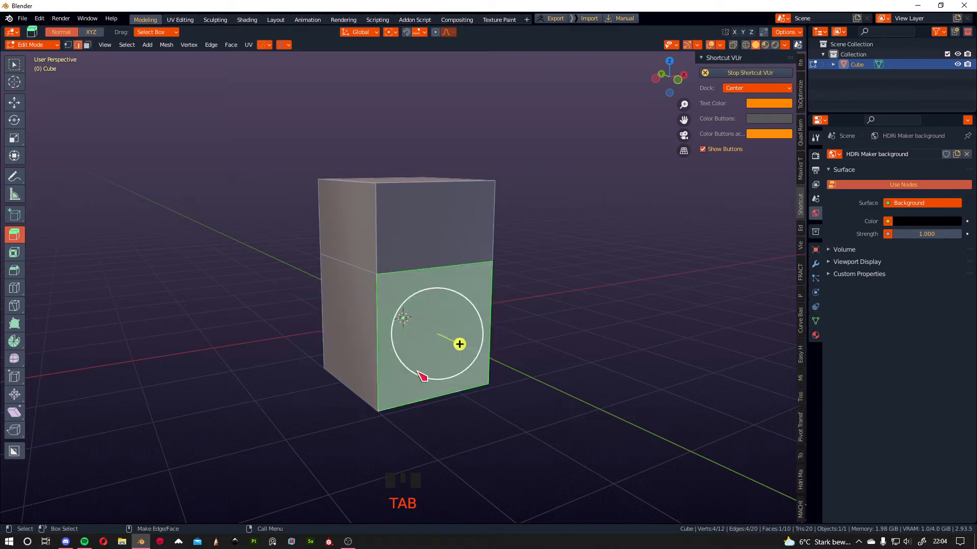
{"action": "left_click", "coordinate": [431, 271]}
{"action": "left_click", "coordinate": [431, 271], "text": "alt"}
{"action": "middle_click_drag", "start_coordinate": [360, 268], "coordinate": [400, 230]}
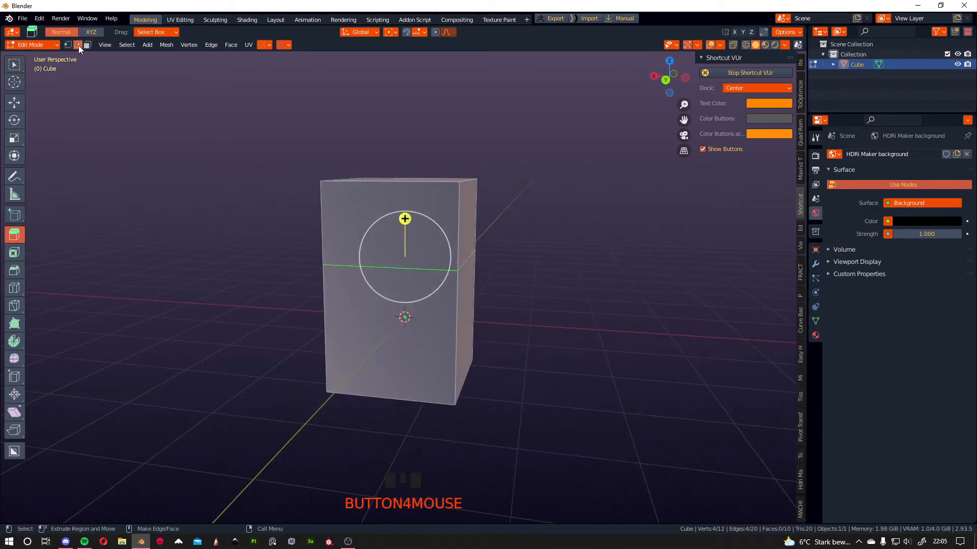
- Clear the selection and select the block's horizontal middle edge loop again
{"action": "left_click", "coordinate": [461, 275]}
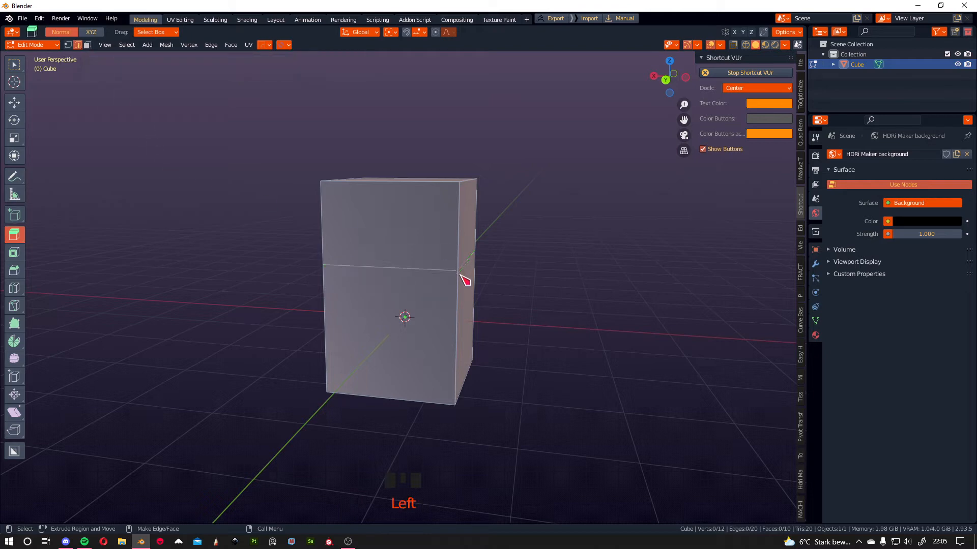
{"action": "left_click", "coordinate": [412, 275], "text": "alt"}
{"action": "middle_click_drag", "start_coordinate": [434, 259], "coordinate": [291, 181]}
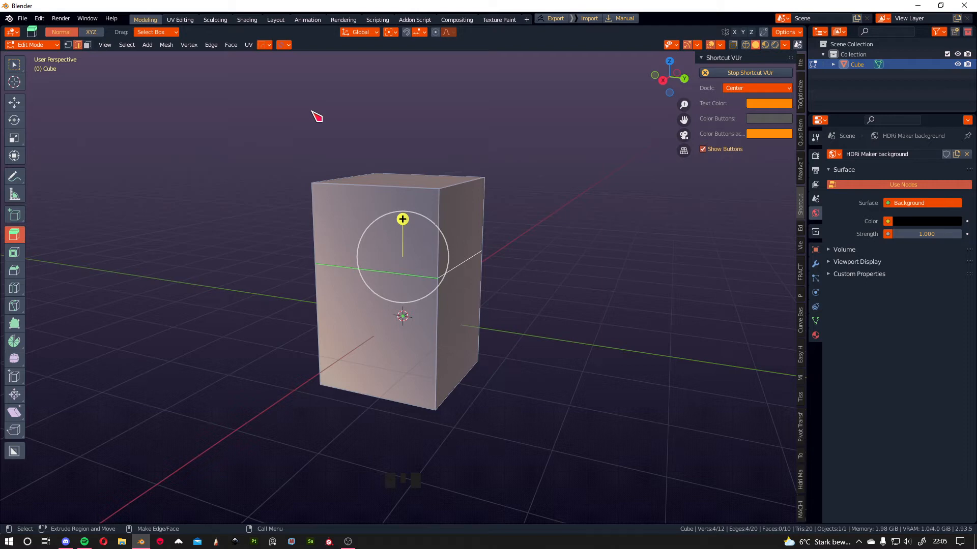
- In face selection, extrude the upper face on the block's Y-facing side outward about 1.13 m
{"action": "left_click", "coordinate": [87, 45]}
{"action": "left_click", "coordinate": [460, 224]}
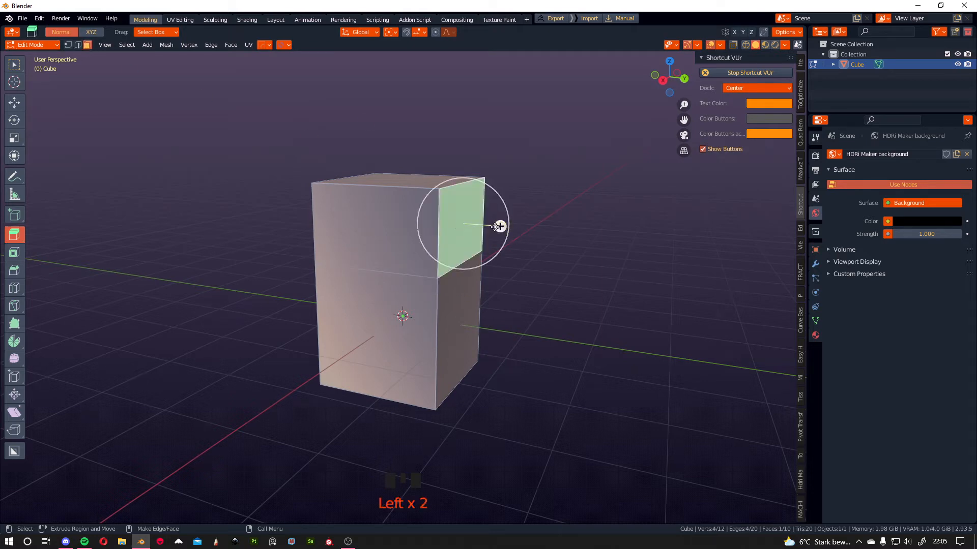
{"action": "left_click_drag", "start_coordinate": [501, 225], "coordinate": [578, 229]}
{"action": "middle_click_drag", "start_coordinate": [578, 229], "coordinate": [542, 225]}
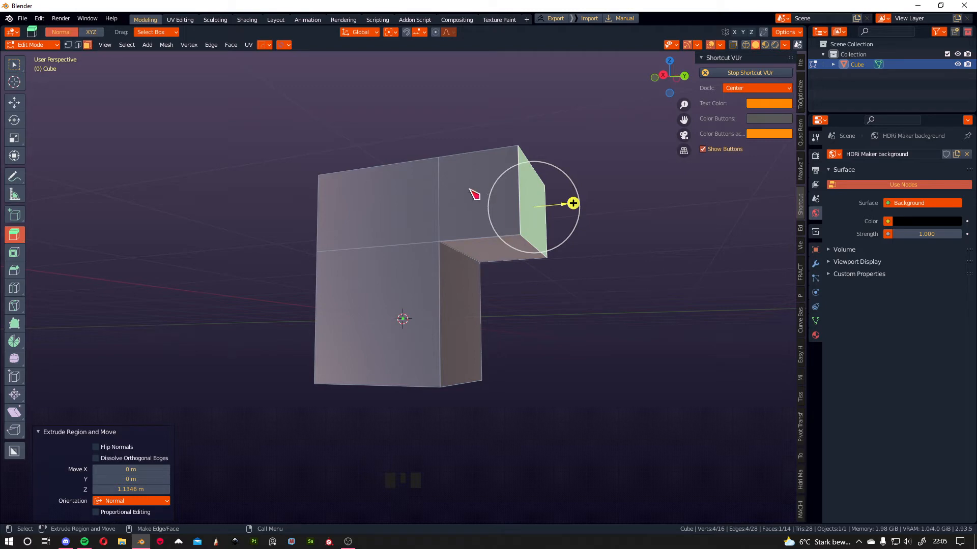
- Inset the main block's top face by about 0.46 m with the Inset Faces tool
{"action": "middle_click_drag", "start_coordinate": [525, 288], "coordinate": [326, 294]}
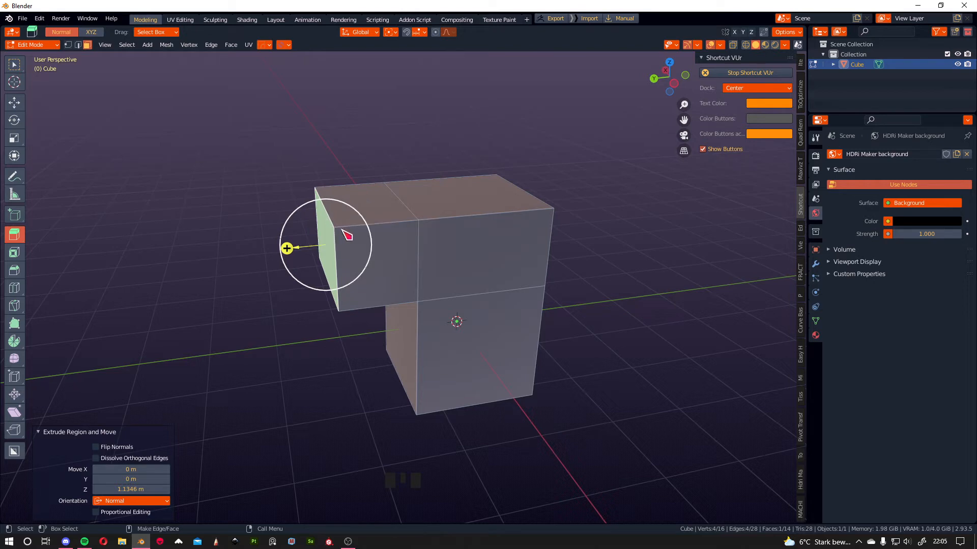
{"action": "middle_click_drag", "start_coordinate": [542, 185], "coordinate": [427, 212]}
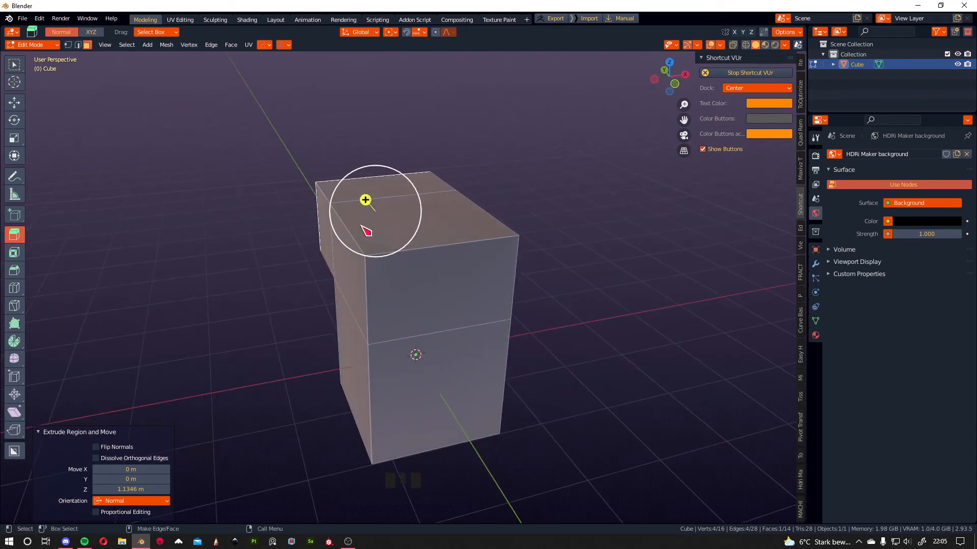
{"action": "middle_click_drag", "start_coordinate": [400, 235], "coordinate": [399, 221]}
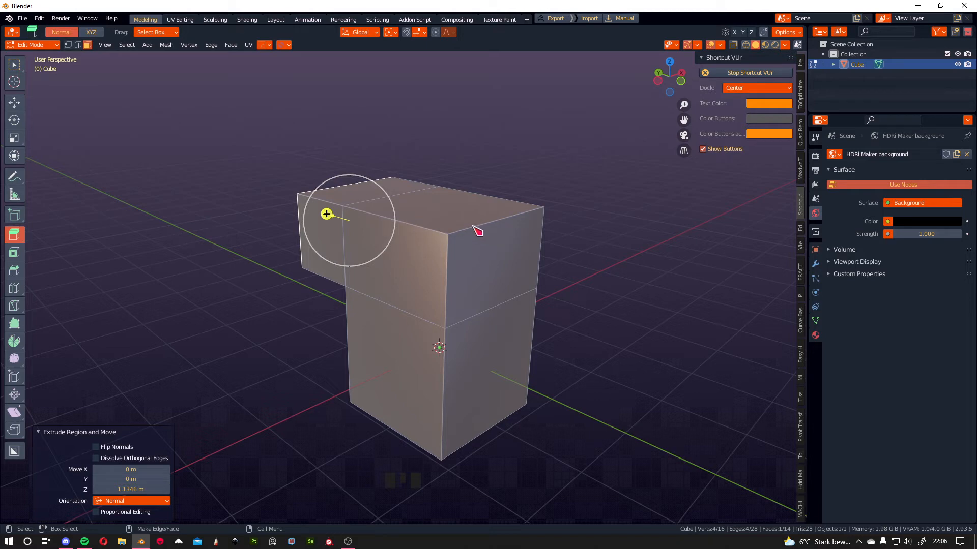
{"action": "middle_click_drag", "start_coordinate": [448, 229], "coordinate": [481, 231]}
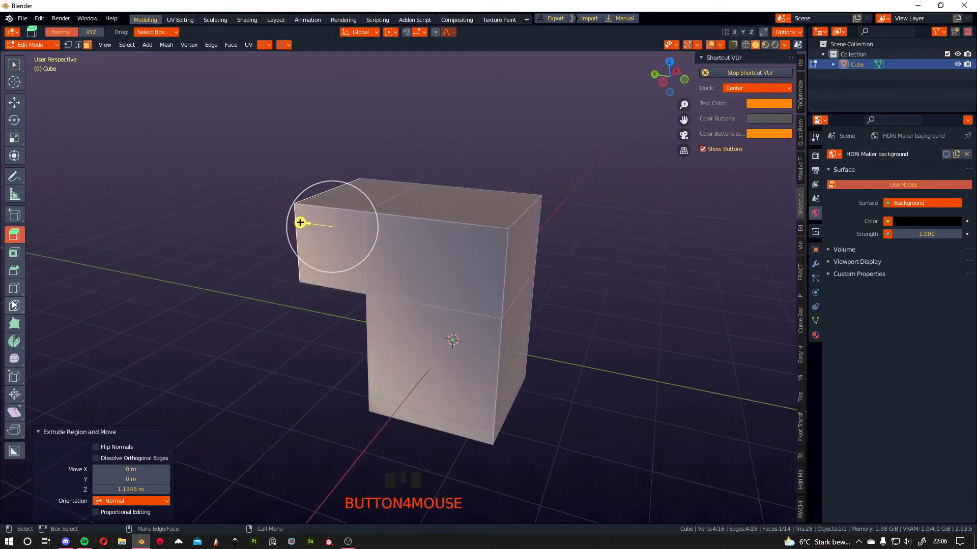
{"action": "left_click", "coordinate": [465, 211]}
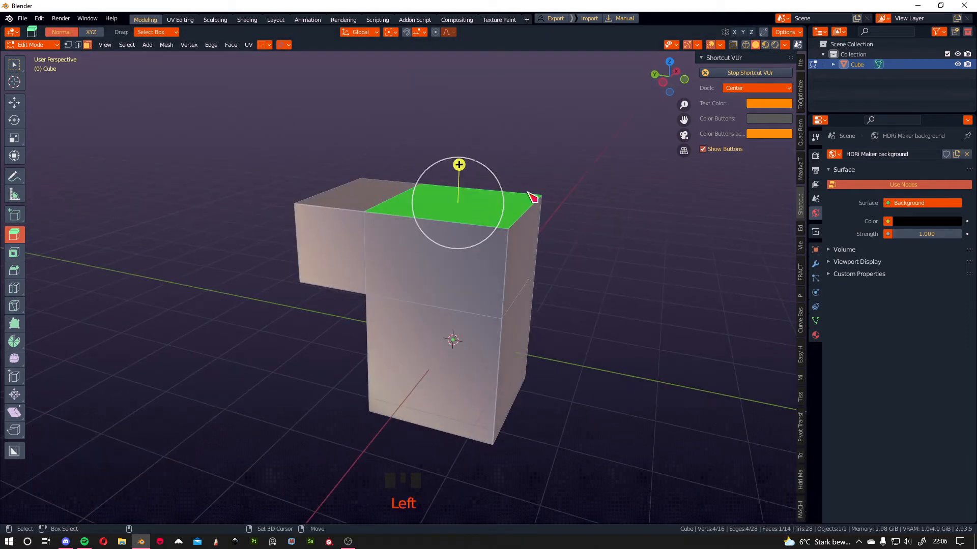
{"action": "left_click", "coordinate": [14, 252]}
{"action": "middle_click_drag", "start_coordinate": [661, 125], "coordinate": [589, 152]}
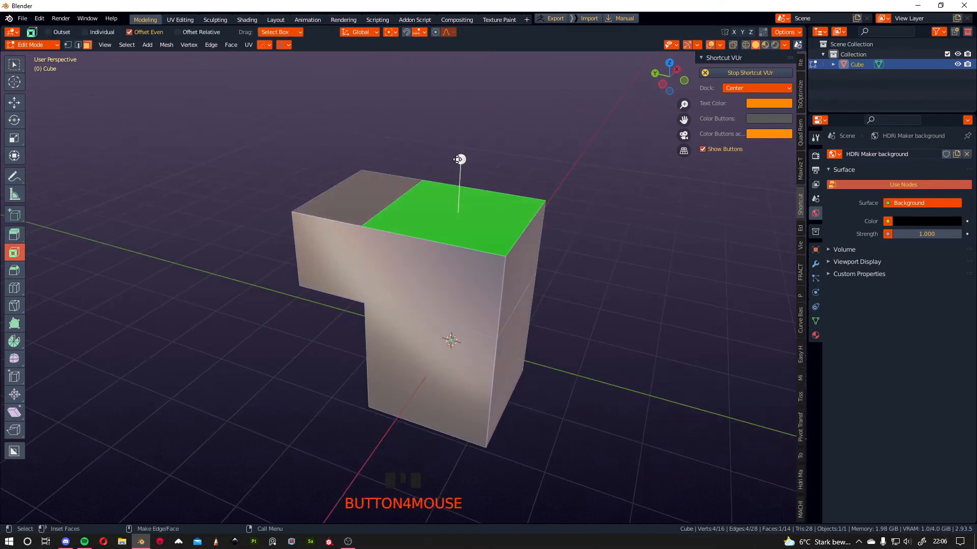
{"action": "left_click_drag", "start_coordinate": [458, 159], "coordinate": [515, 151]}
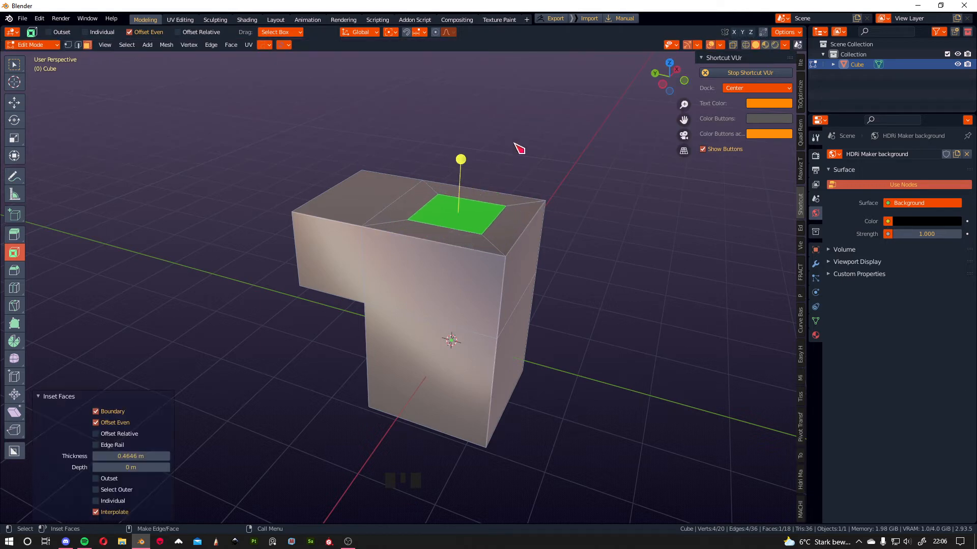
- Extrude the inset top face upward about 0.89 m with the Extrude Region tool
{"action": "middle_click_drag", "start_coordinate": [536, 148], "coordinate": [516, 160]}
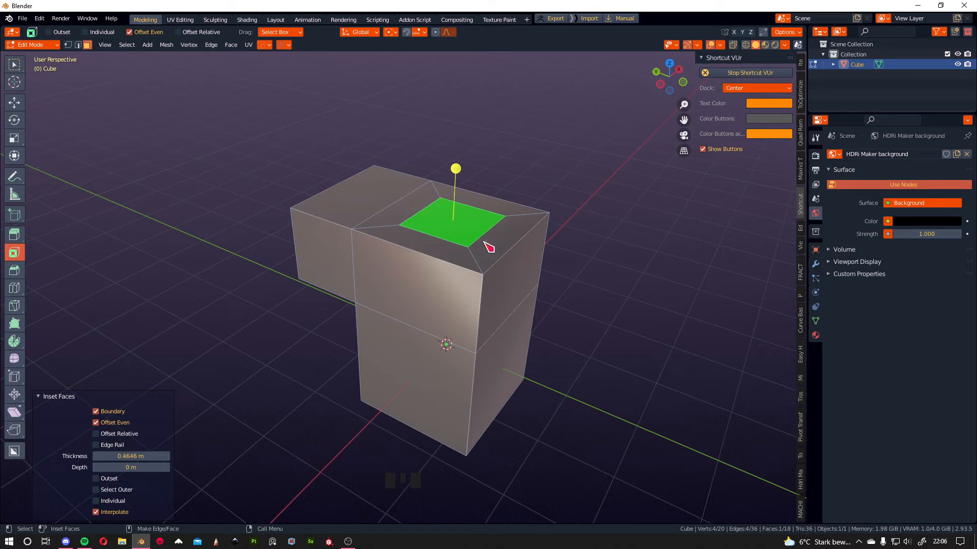
{"action": "left_click", "coordinate": [14, 234]}
{"action": "left_click_drag", "start_coordinate": [454, 184], "coordinate": [457, 122]}
- Bevel the edges of the block's bottom face with a width of about 0.33 m and 4 segments
{"action": "middle_click_drag", "start_coordinate": [635, 142], "coordinate": [451, 199]}
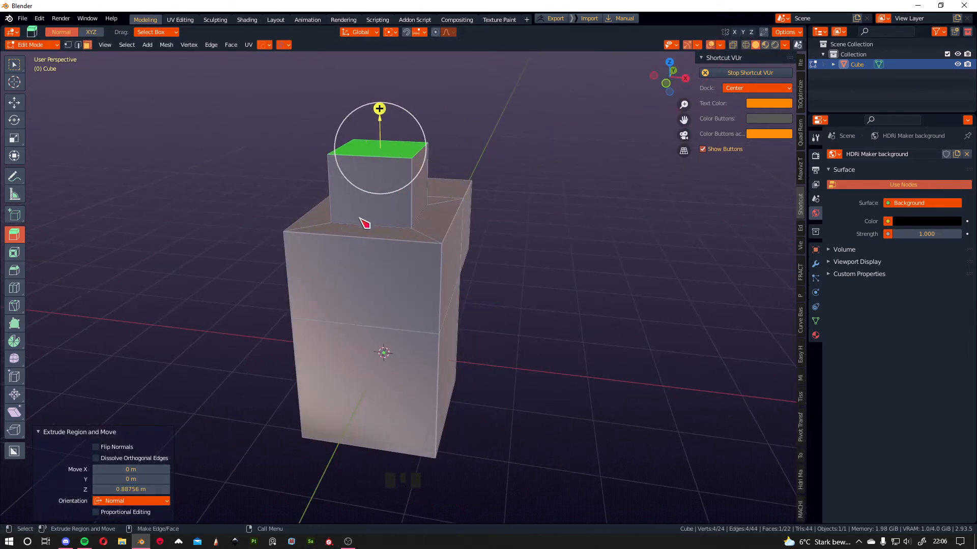
{"action": "middle_click_drag", "start_coordinate": [497, 176], "coordinate": [433, 178]}
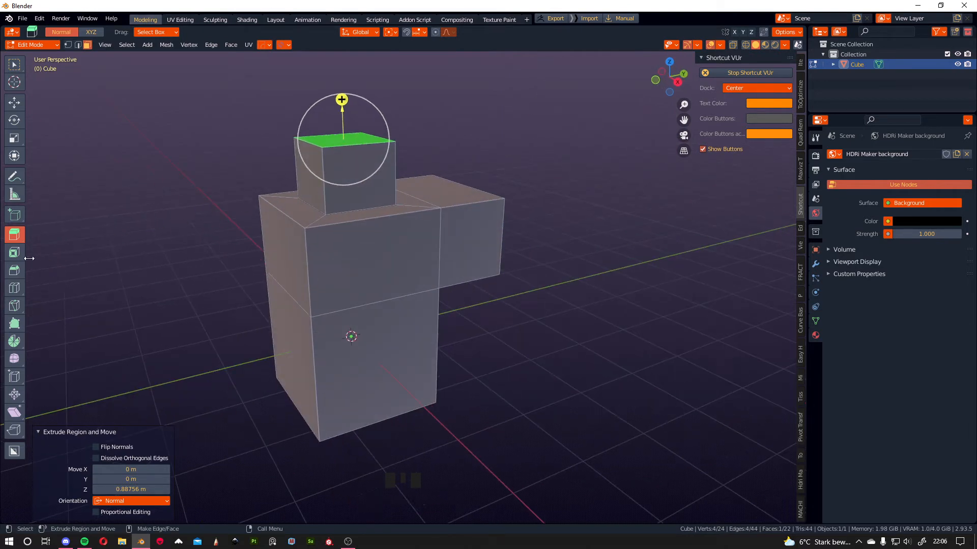
{"action": "left_click", "coordinate": [14, 270]}
{"action": "middle_click_drag", "start_coordinate": [142, 264], "coordinate": [342, 179]}
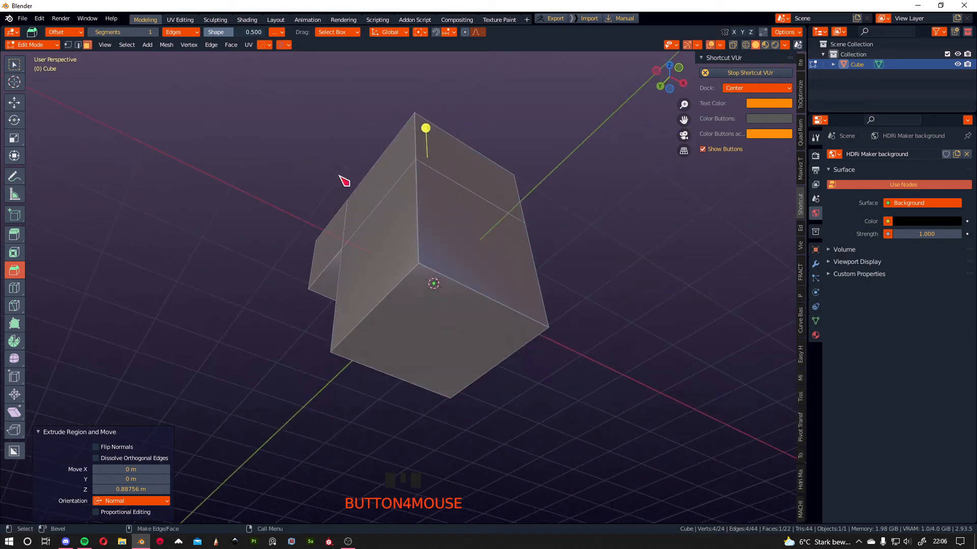
{"action": "left_click", "coordinate": [492, 305]}
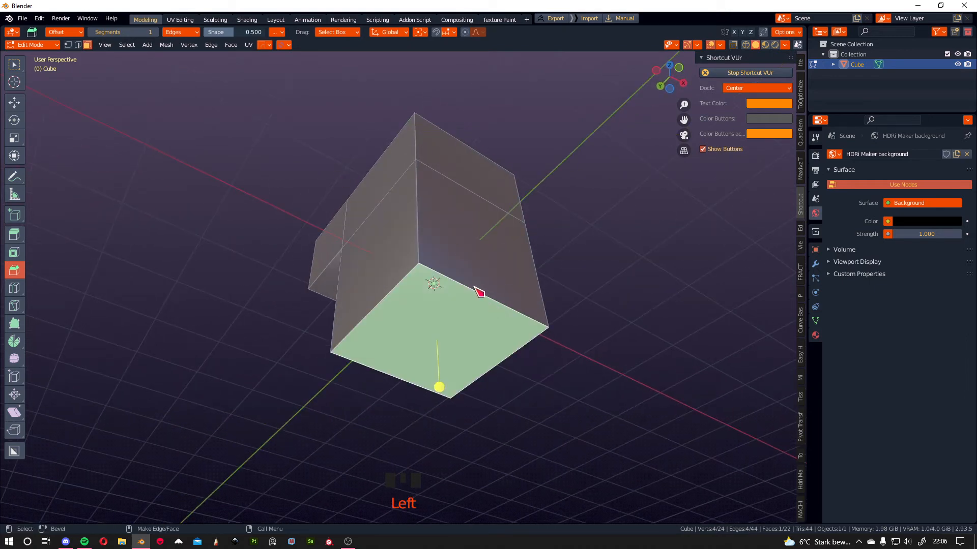
{"action": "left_click_drag", "start_coordinate": [438, 388], "coordinate": [444, 418]}
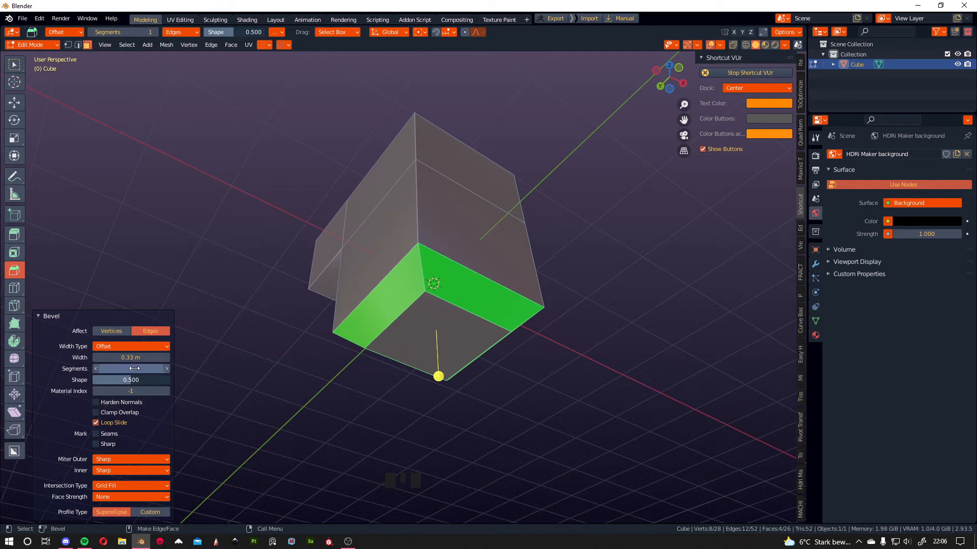
{"action": "mouse_move", "coordinate": [134, 369]}
{"action": "left_mouse_down"}
{"action": "mouse_move", "coordinate": [158, 368]}
{"action": "mouse_move", "coordinate": [142, 362]}
{"action": "left_mouse_up"}
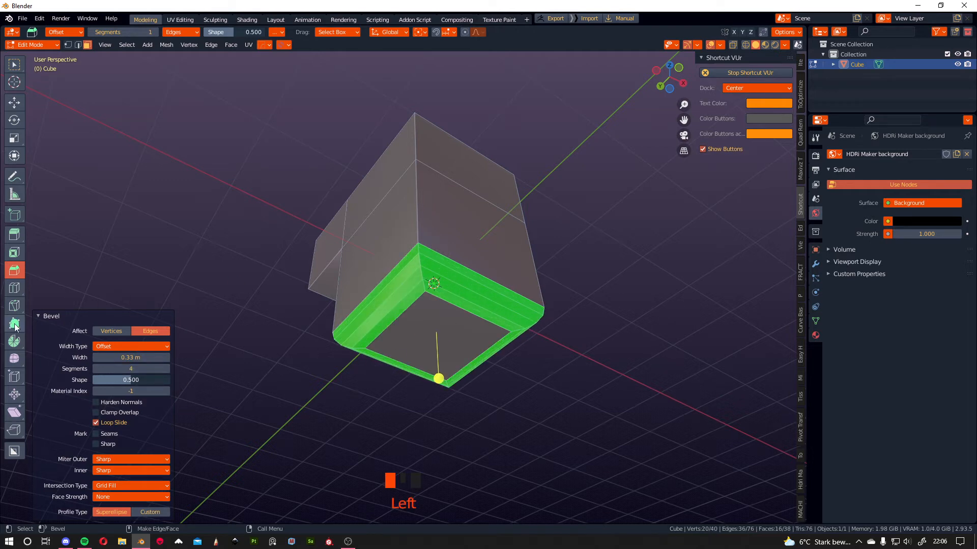
- Collapse and reopen the Bevel operation's settings
{"action": "left_click", "coordinate": [41, 320]}
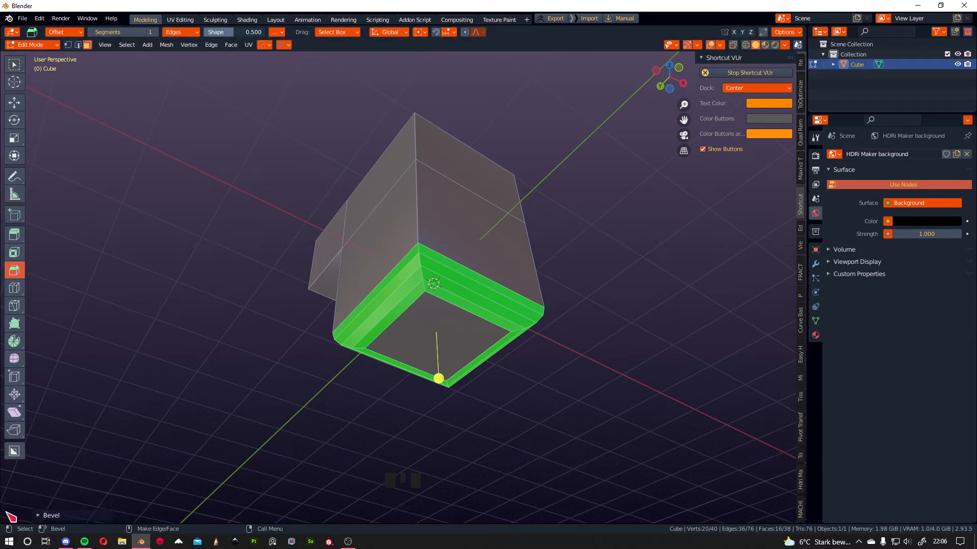
{"action": "left_click", "coordinate": [41, 516]}
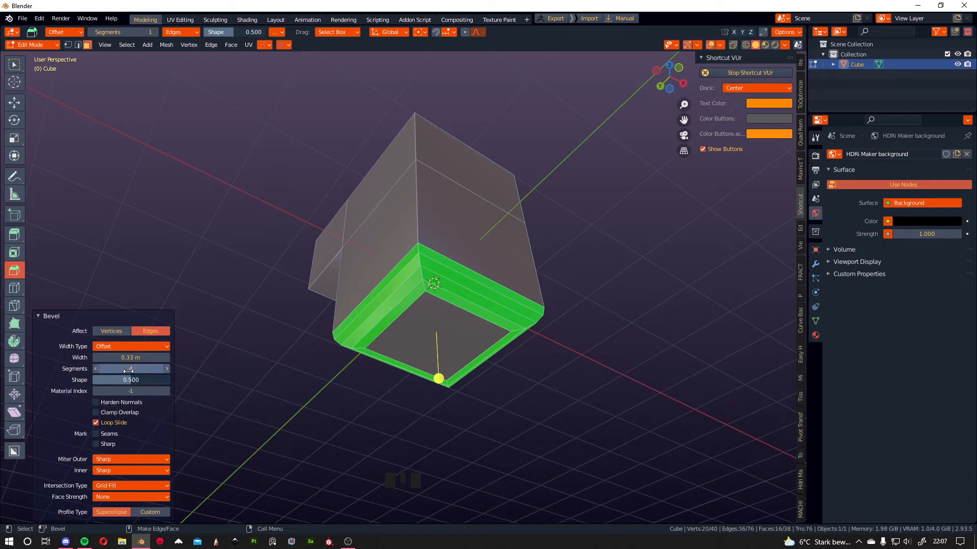
{"action": "key", "text": "BackSpace"}
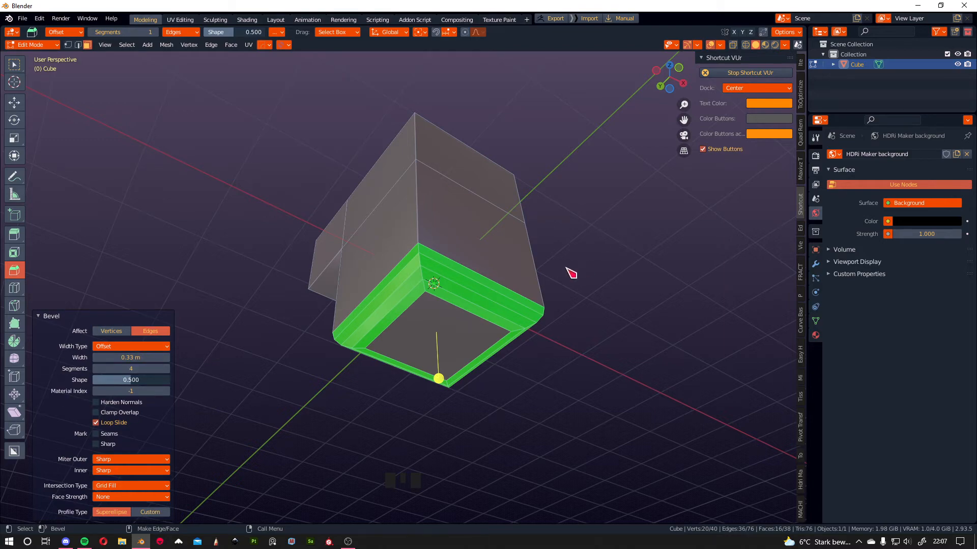
- Add four centred loop cuts to the body: one vertical and one horizontal pair, with the horizontal cuts above and below the middle edge
{"action": "middle_click_drag", "start_coordinate": [571, 273], "coordinate": [454, 326]}
{"action": "middle_click_drag", "start_coordinate": [360, 341], "coordinate": [444, 323], "text": "shift"}
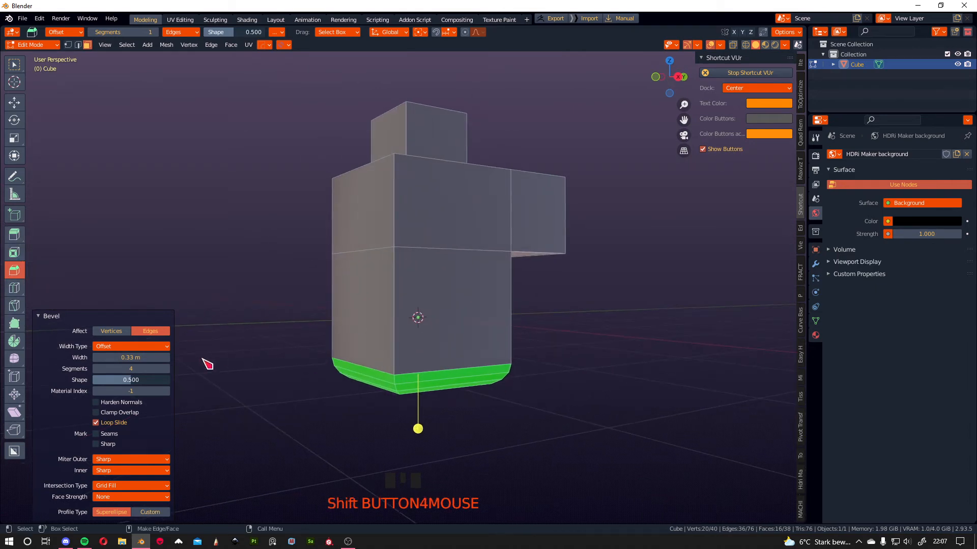
{"action": "left_click", "coordinate": [15, 288]}
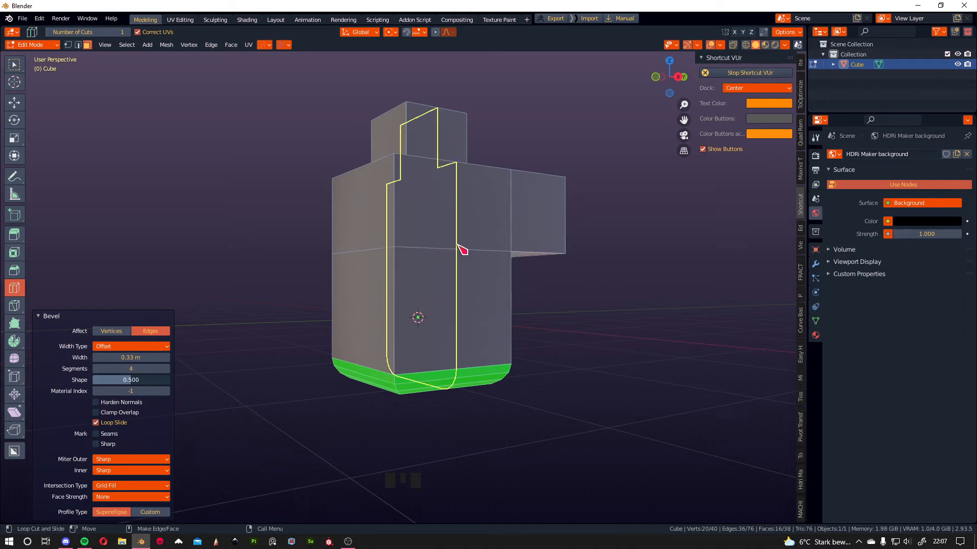
{"action": "left_click", "coordinate": [379, 254]}
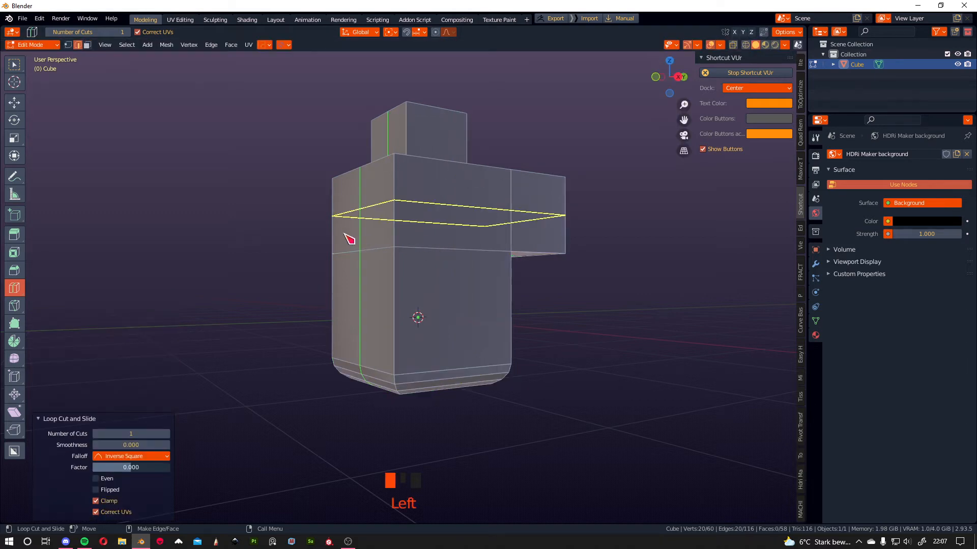
{"action": "left_click", "coordinate": [409, 225]}
{"action": "left_click", "coordinate": [414, 289]}
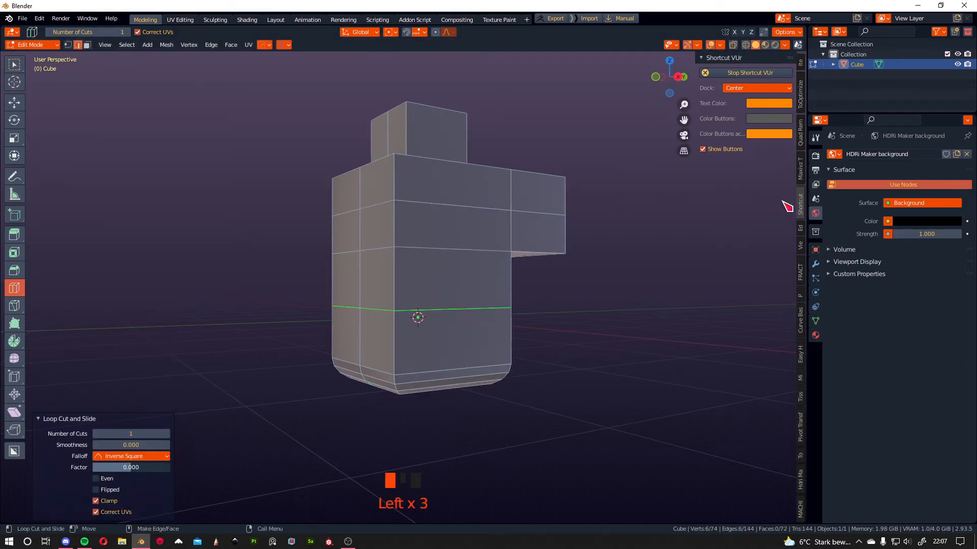
{"action": "left_click", "coordinate": [488, 295]}
- Add a centred loop cut around the side arm and two vertical ones through the halves of its end face, continuing over the body
{"action": "middle_click_drag", "start_coordinate": [682, 251], "coordinate": [407, 285]}
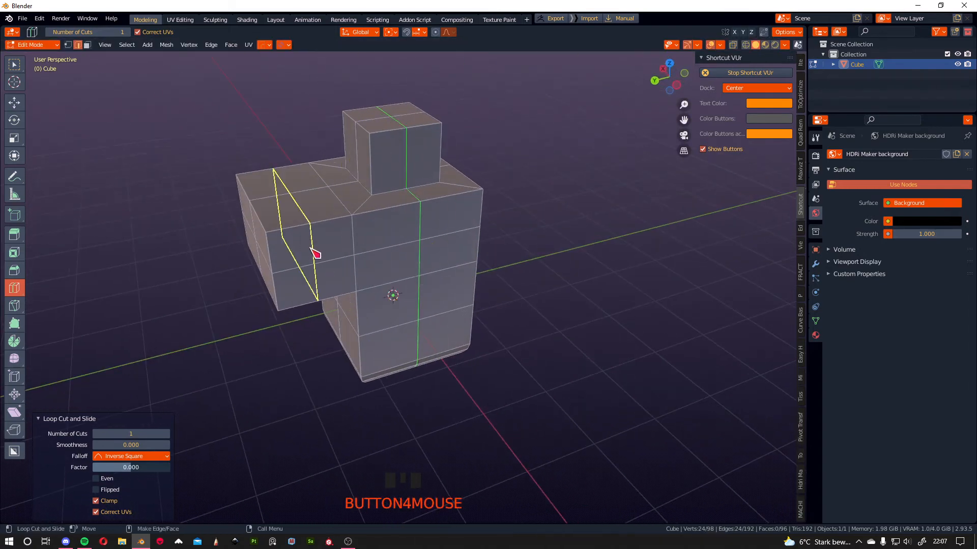
{"action": "left_click", "coordinate": [315, 253]}
{"action": "middle_click_drag", "start_coordinate": [163, 327], "coordinate": [364, 244]}
{"action": "left_click", "coordinate": [353, 269]}
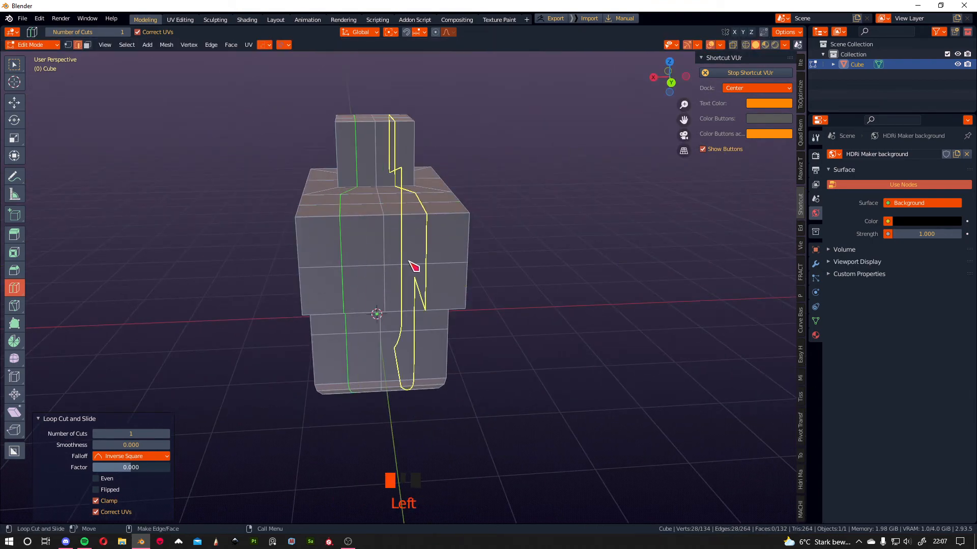
{"action": "left_click", "coordinate": [433, 264]}
{"action": "middle_click_drag", "start_coordinate": [434, 264], "coordinate": [522, 251]}
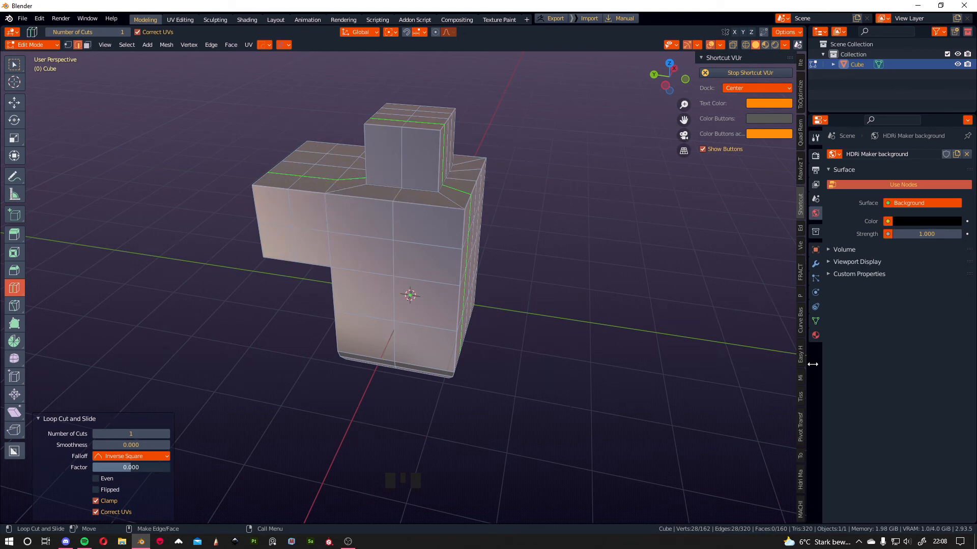
- Split the Properties editor area horizontally and change the lower part to a Text Editor
{"action": "right_click", "coordinate": [906, 523]}
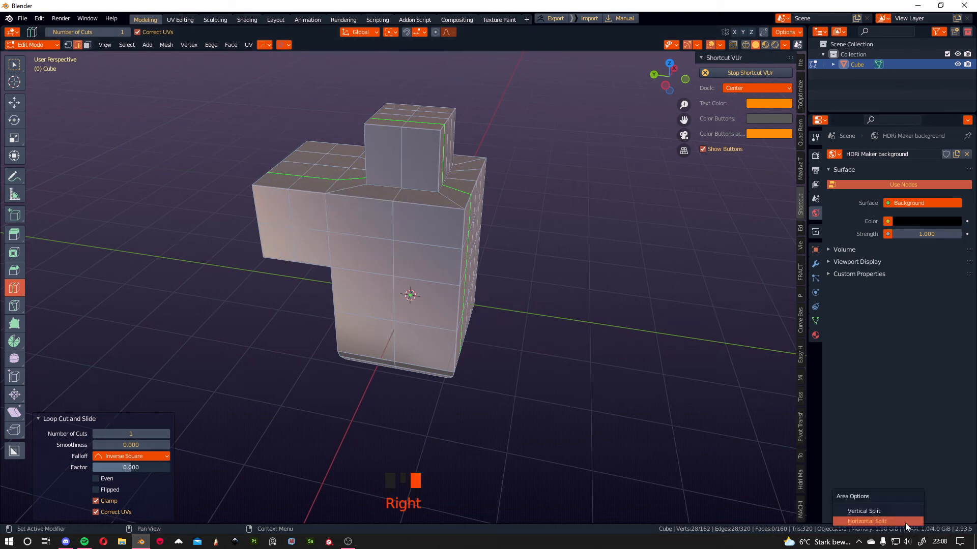
{"action": "left_click", "coordinate": [903, 525]}
{"action": "left_click", "coordinate": [873, 343]}
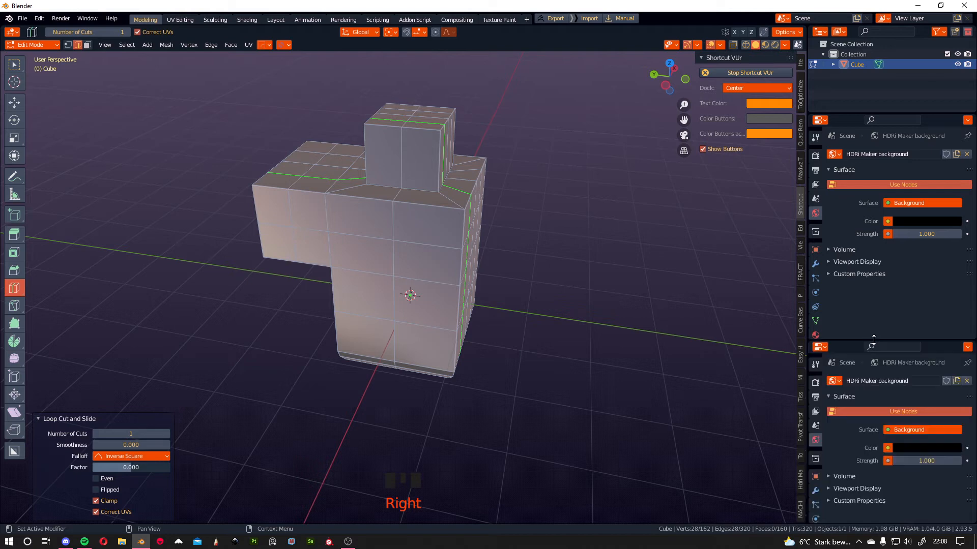
{"action": "right_click", "coordinate": [877, 523]}
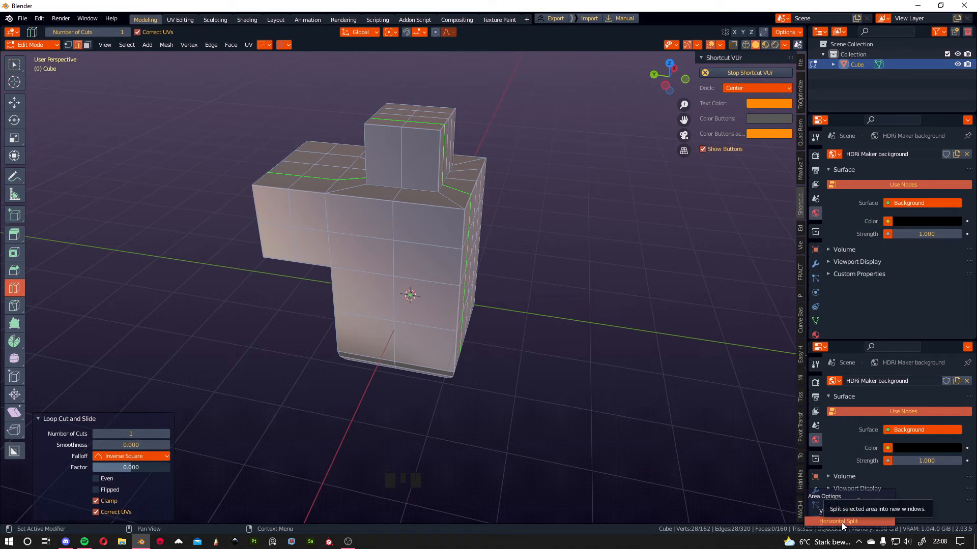
{"action": "left_click", "coordinate": [824, 347]}
{"action": "left_click", "coordinate": [686, 375]}
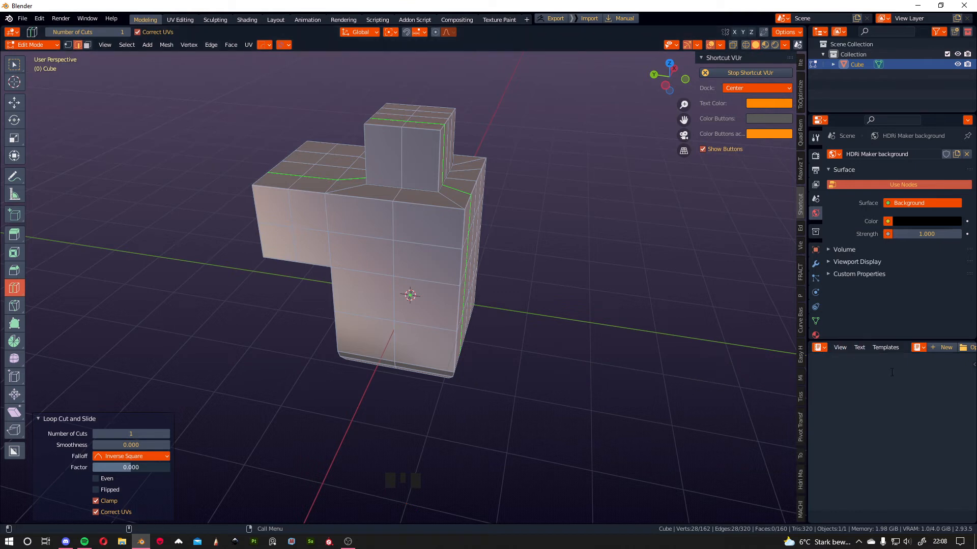
- Create a new text in the Text Editor and write the line "Extrude -> E"
{"action": "left_click", "coordinate": [946, 349]}
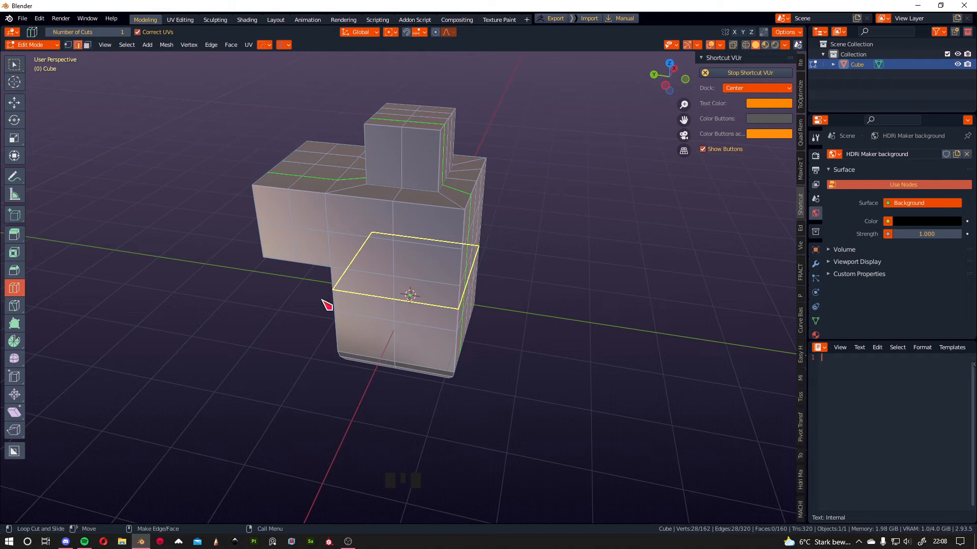
{"action": "key", "text": "shift+e"}
{"action": "left_click", "coordinate": [846, 364]}
{"action": "type", "text": "Ext"}
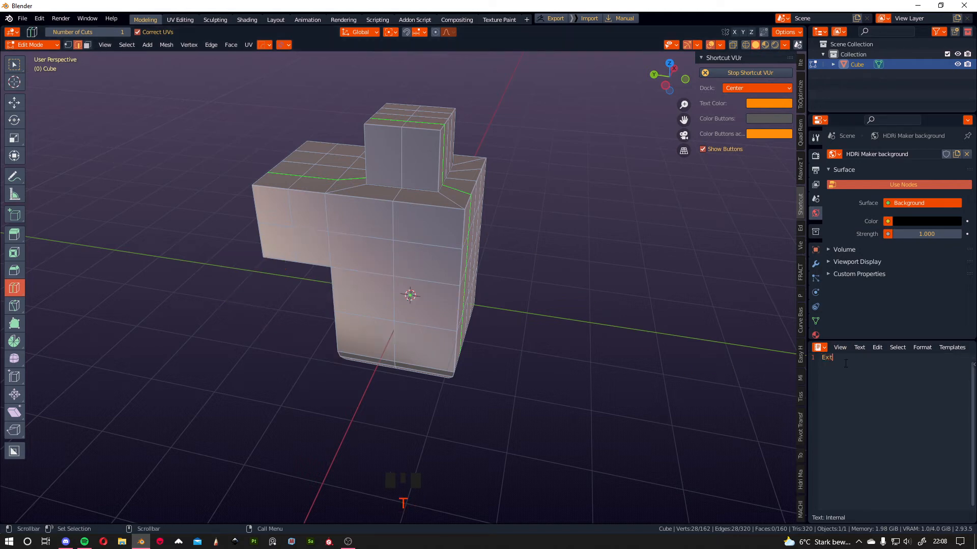
{"action": "type", "text": "rude -> E"}
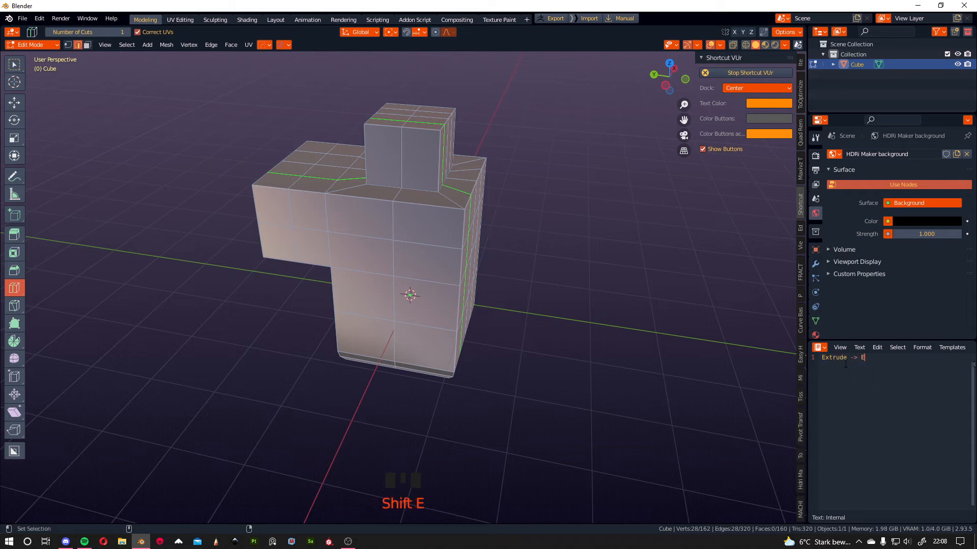
- Write a second line reading "Inset -> I" and pad it with spaces so its arrow aligns with the Extrude line
{"action": "key", "text": "Return"}
{"action": "type", "text": "Ins"}
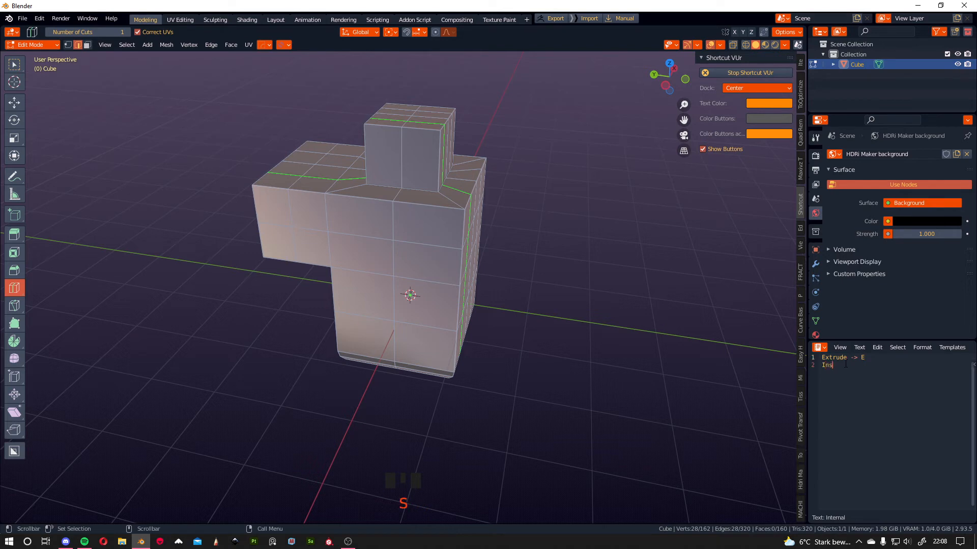
{"action": "type", "text": "et -"}
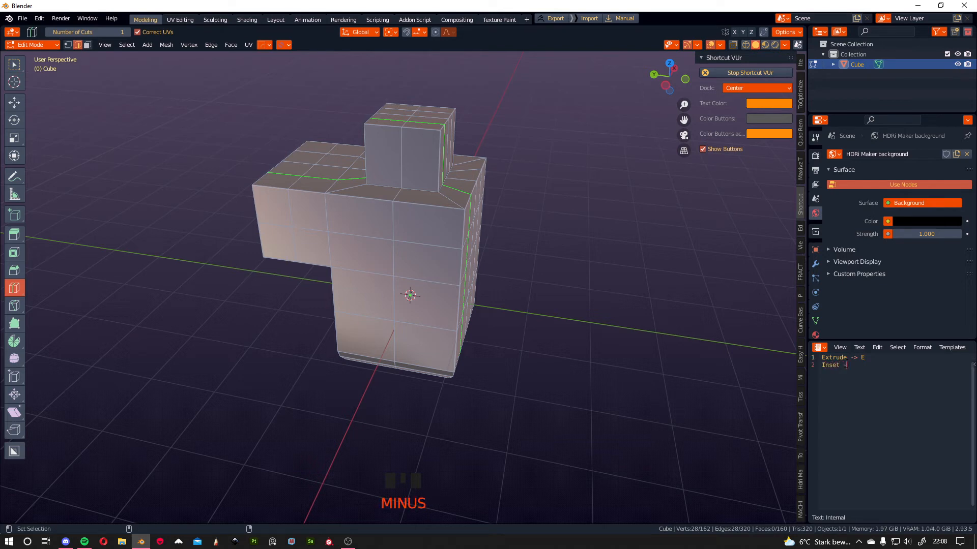
{"action": "type", "text": "> I"}
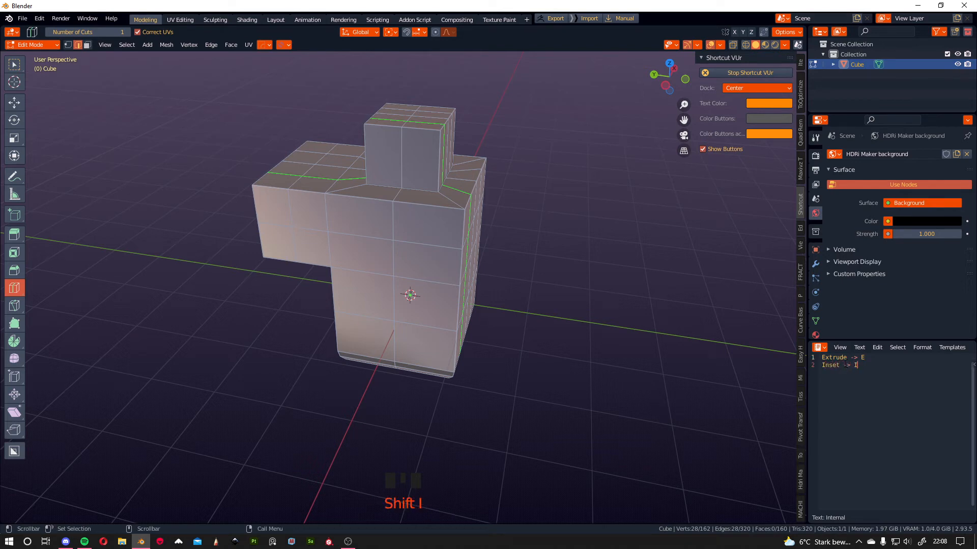
{"action": "key", "text": "Left"}
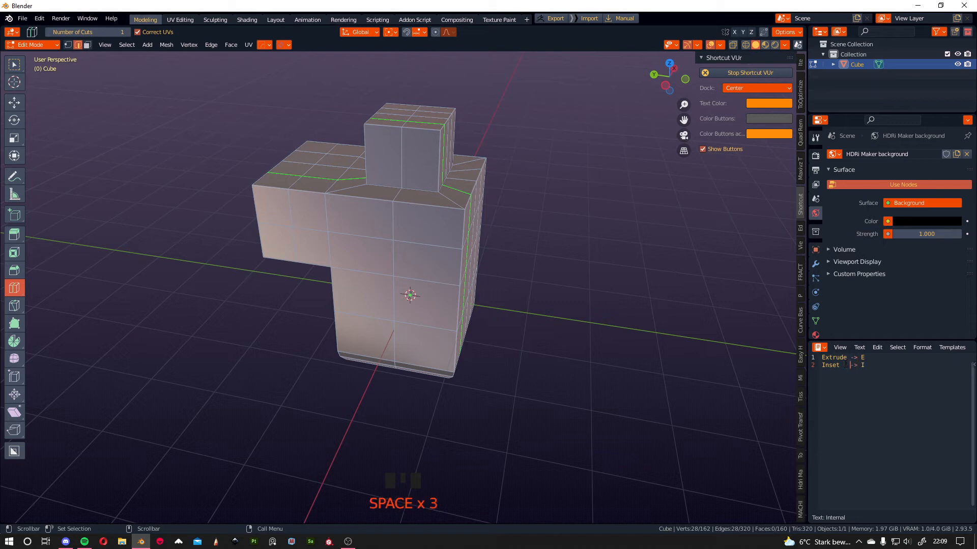
{"action": "key", "text": "Down"}
- Add a third line reading "Bevel -> CTrlb" with its arrow aligned to the lines above
{"action": "key", "text": "Return"}
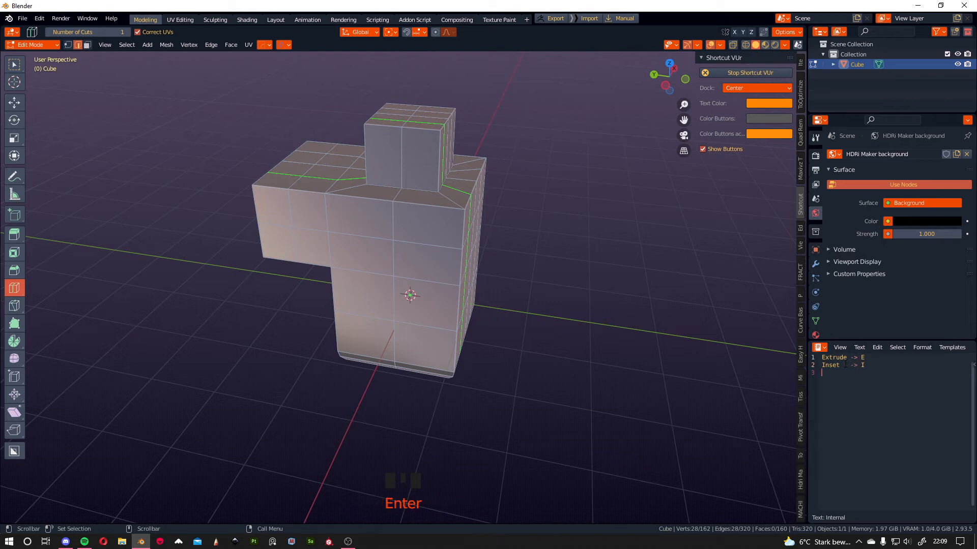
{"action": "type", "text": "Bevel"}
{"action": "key", "text": "BackSpace"}
{"action": "key", "text": "BackSpace"}
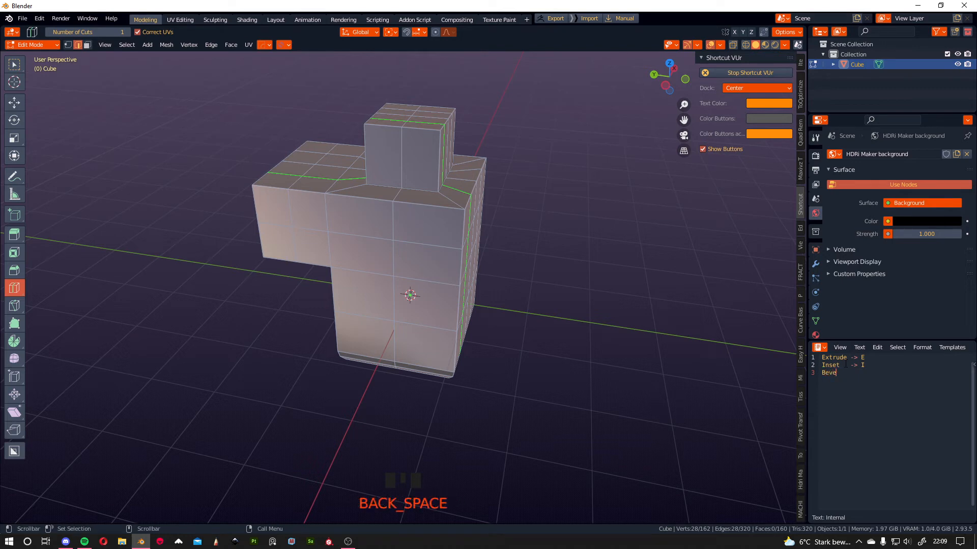
{"action": "type", "text": "l"}
{"action": "key", "text": "BackSpace"}
{"action": "key", "text": "BackSpace"}
{"action": "key", "text": "BackSpace"}
{"action": "type", "text": "-"}
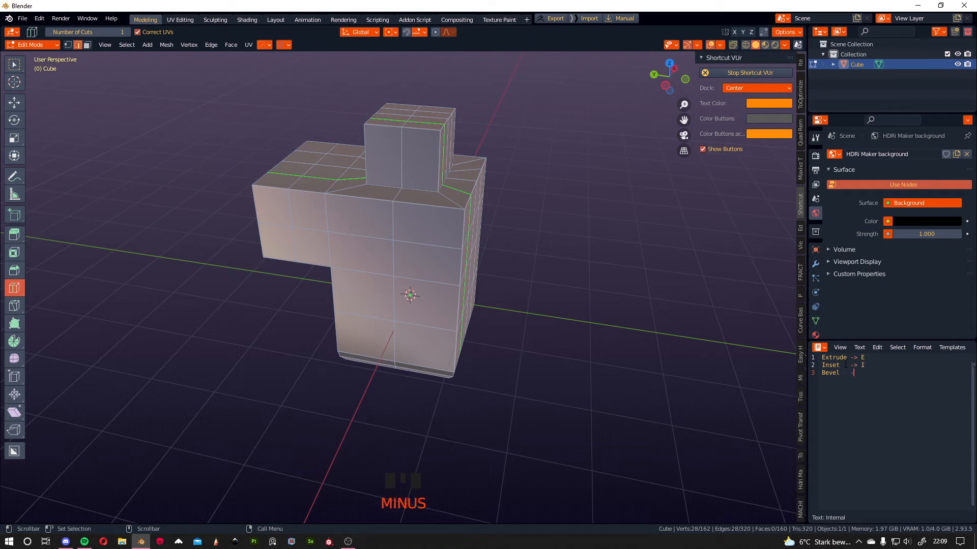
{"action": "type", "text": "<"}
{"action": "key", "text": "BackSpace"}
{"action": "type", "text": "> CTrlB"}
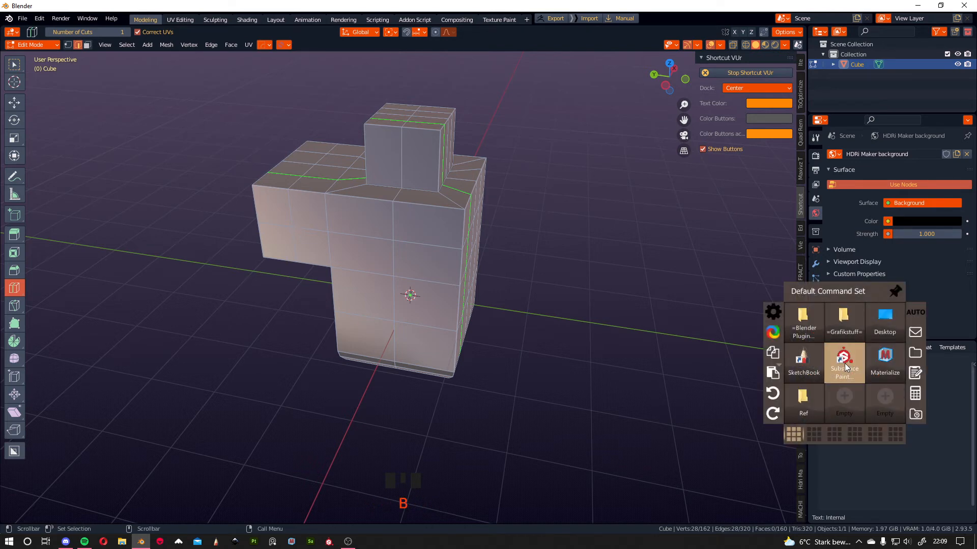
- Shut down the Makross background tool together with its hotkey script
{"action": "left_click", "coordinate": [858, 542]}
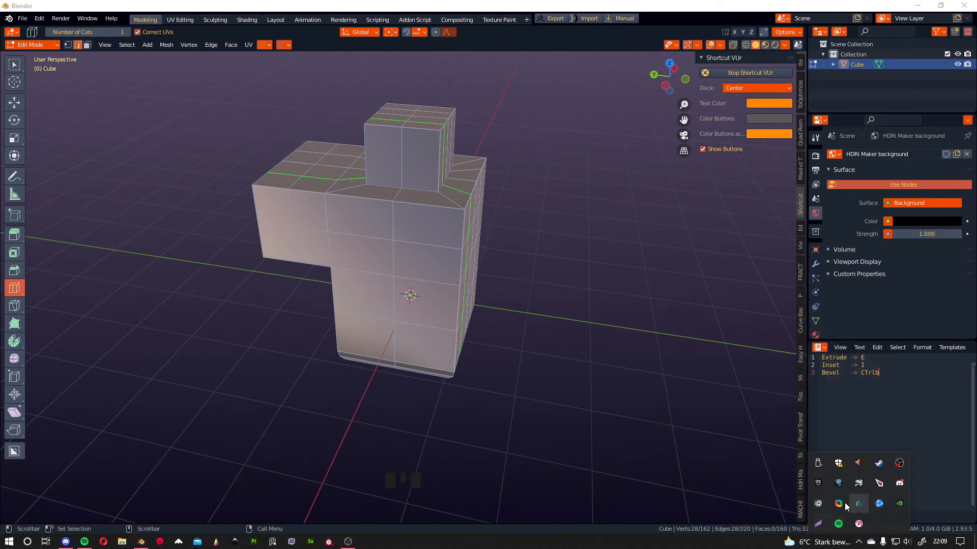
{"action": "right_click", "coordinate": [817, 504]}
{"action": "left_click", "coordinate": [824, 497]}
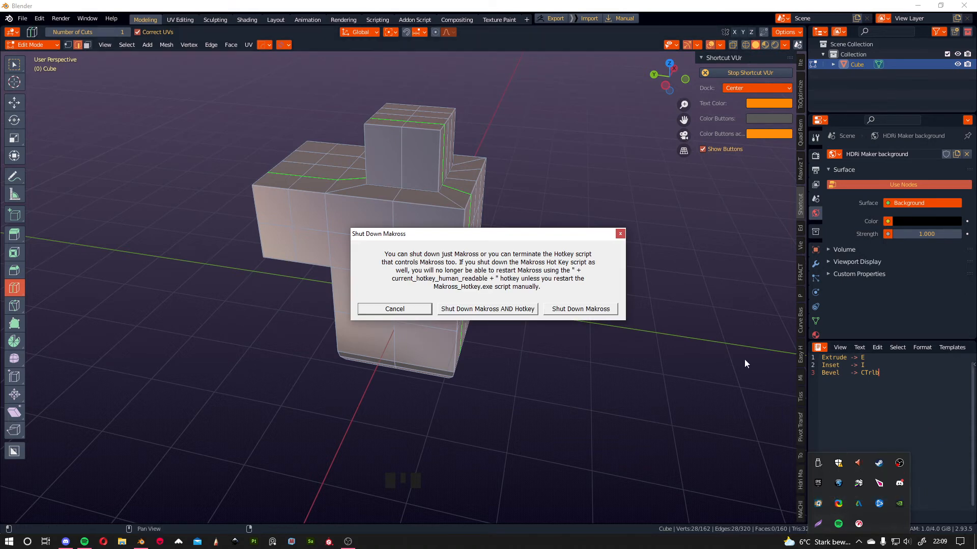
{"action": "left_click", "coordinate": [498, 311]}
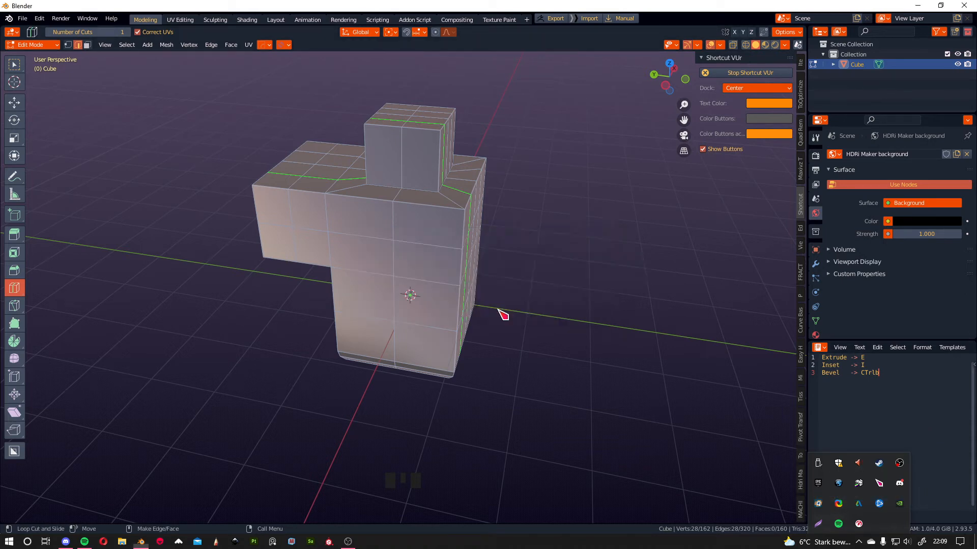
- Correct the shortcut at the end of the Bevel line to "CTrl+B"
{"action": "left_click", "coordinate": [894, 379]}
{"action": "key", "text": "BackSpace"}
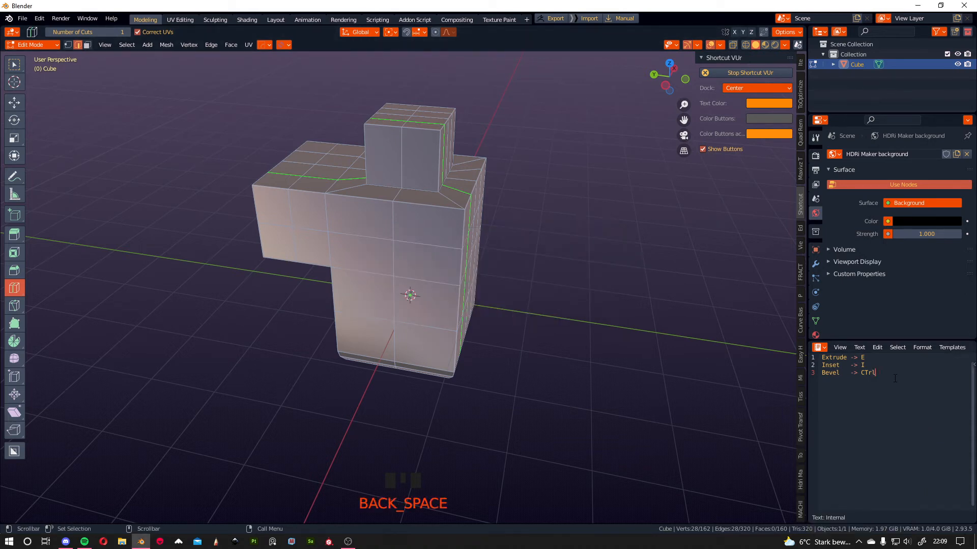
{"action": "type", "text": "+B"}
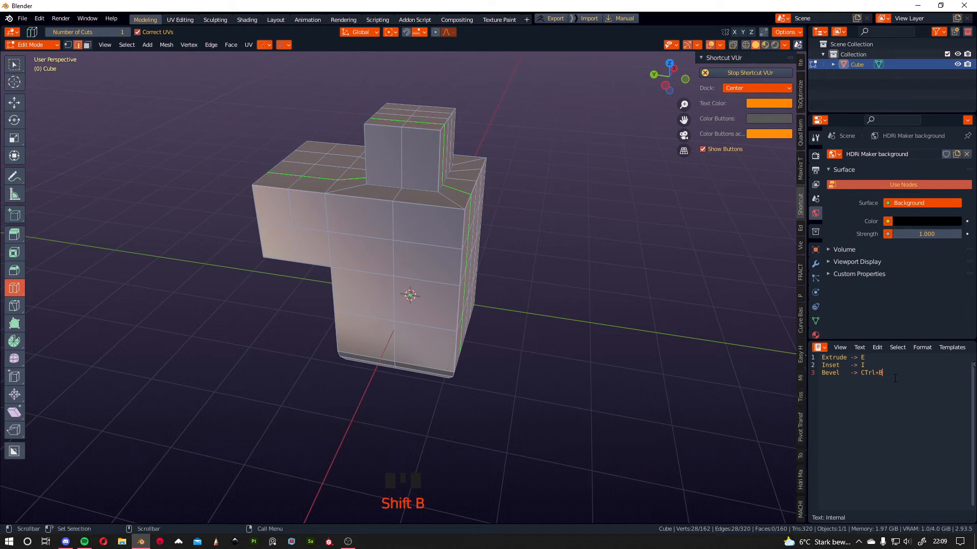
- Add a fourth line to the notes reading "Loopcut -> CTRl+R"
{"action": "key", "text": "Return"}
{"action": "key", "text": "BackSpace"}
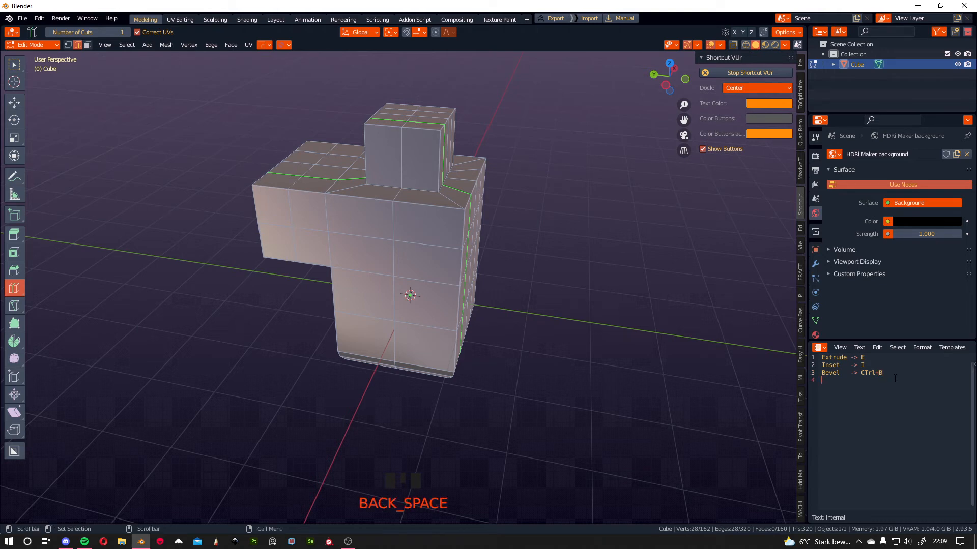
{"action": "type", "text": "Loop"}
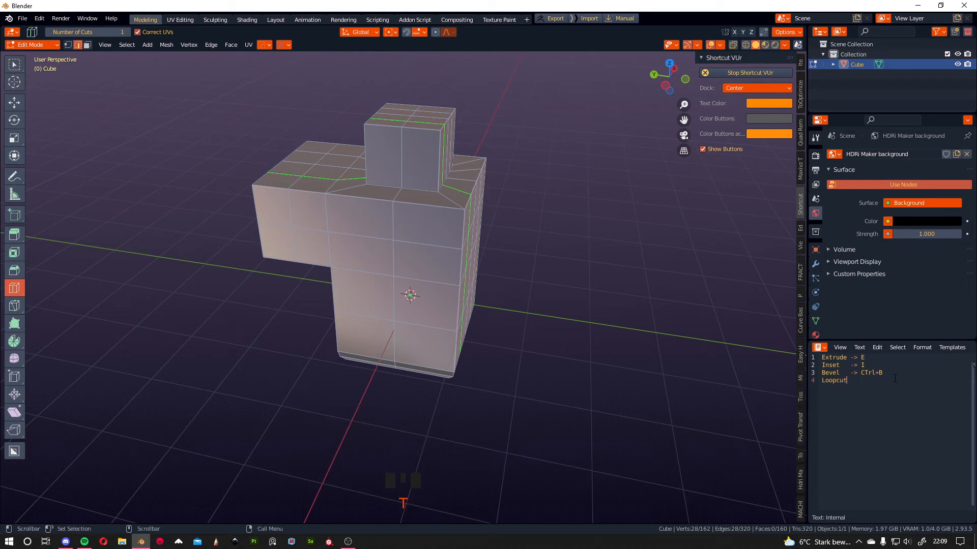
{"action": "type", "text": "cut -> CTR"}
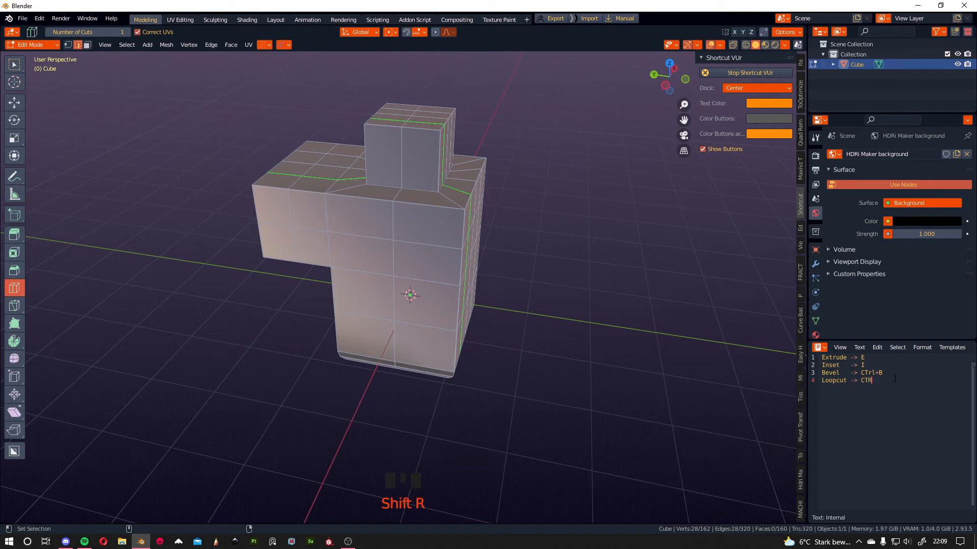
{"action": "type", "text": "L+R"}
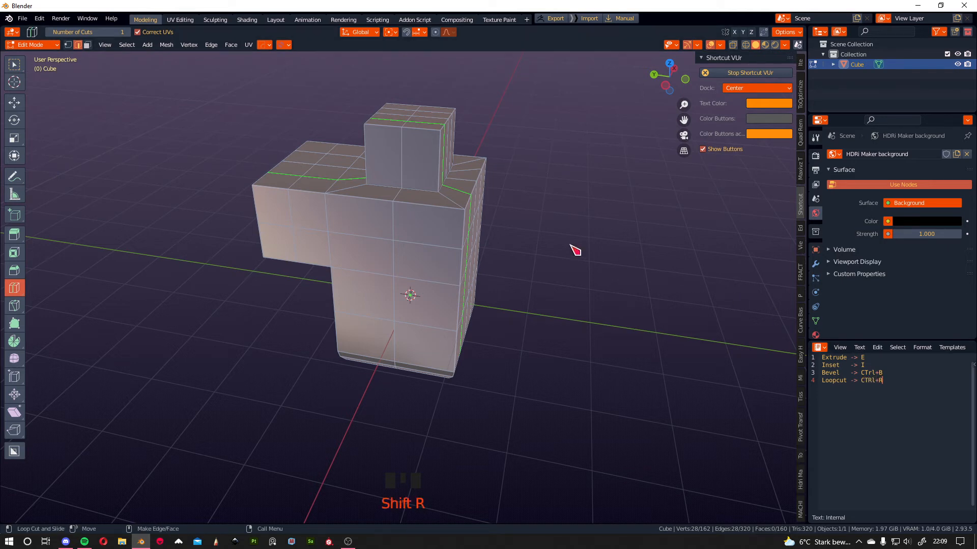
- Activate the Move tool, switch to face selection, and extrude a top-row corner face of the body outward into an arm
{"action": "middle_click_drag", "start_coordinate": [456, 307], "coordinate": [342, 312]}
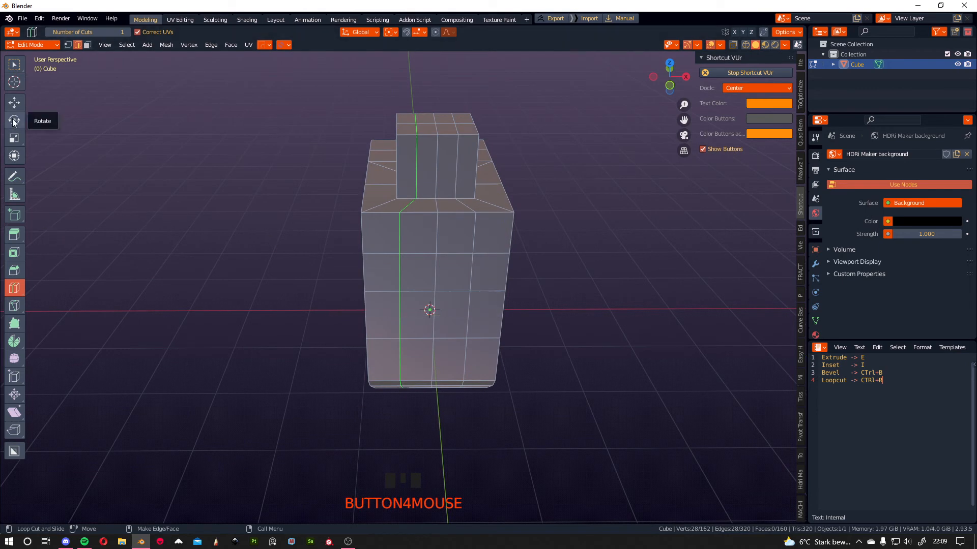
{"action": "left_click", "coordinate": [14, 102]}
{"action": "middle_click_drag", "start_coordinate": [53, 144], "coordinate": [359, 234]}
{"action": "middle_click_drag", "start_coordinate": [422, 265], "coordinate": [384, 198]}
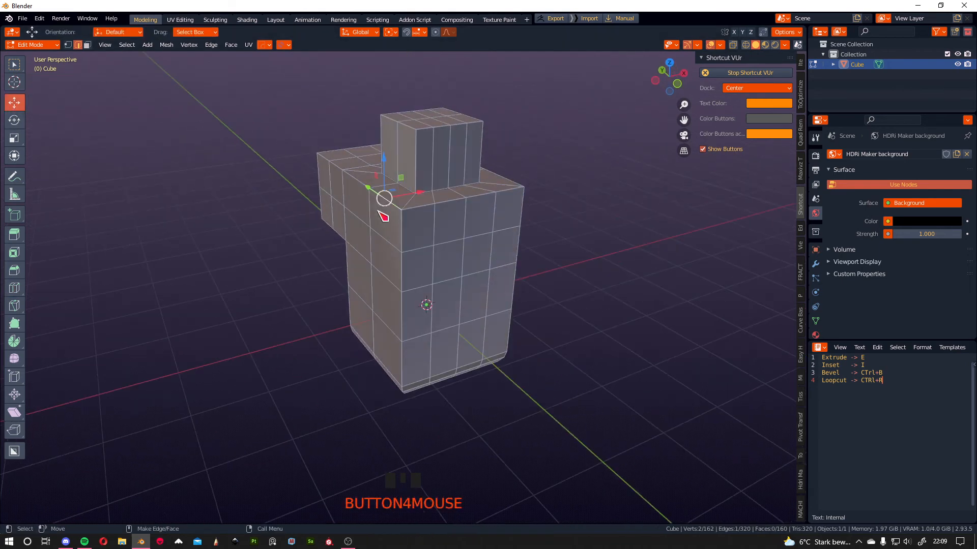
{"action": "key", "text": "Tab"}
{"action": "left_click", "coordinate": [383, 217]}
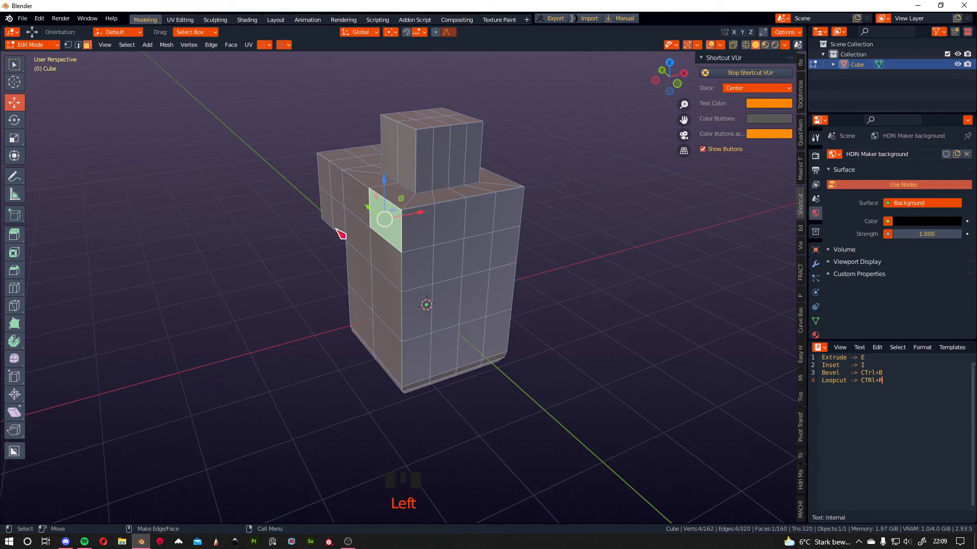
{"action": "key", "text": "e"}
{"action": "left_click", "coordinate": [257, 229]}
- Extrude one second-row face on each of the next two body sides outward into arms, the second about 1.84 m long
{"action": "middle_click_drag", "start_coordinate": [258, 230], "coordinate": [435, 258]}
{"action": "left_click", "coordinate": [475, 278]}
{"action": "key", "text": "e"}
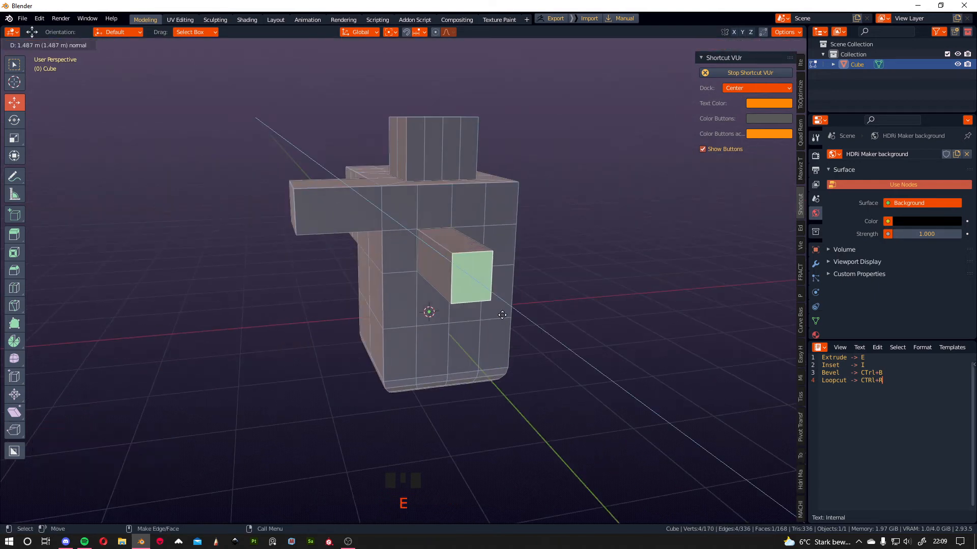
{"action": "left_click", "coordinate": [501, 285]}
{"action": "middle_click_drag", "start_coordinate": [502, 286], "coordinate": [554, 238]}
{"action": "left_click", "coordinate": [481, 227]}
{"action": "key", "text": "e"}
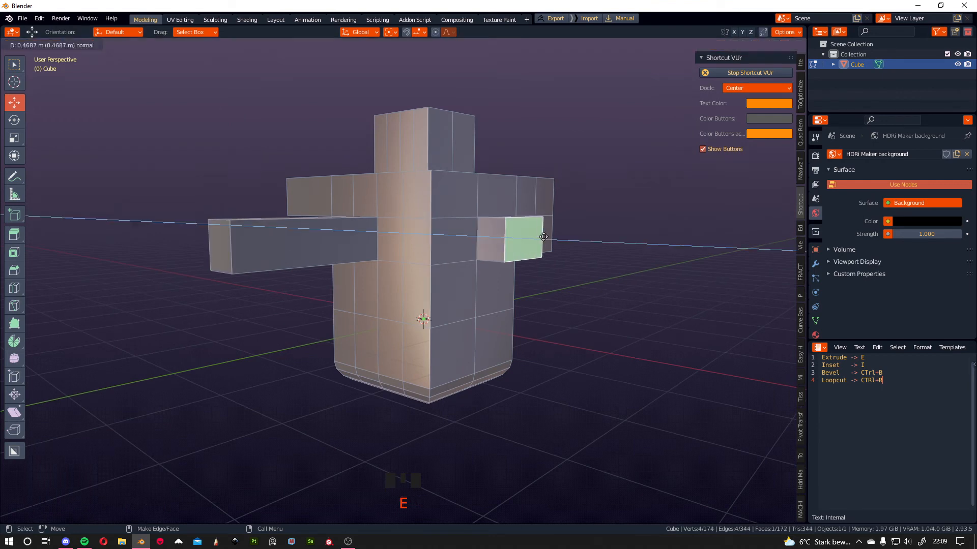
{"action": "left_click", "coordinate": [640, 266]}
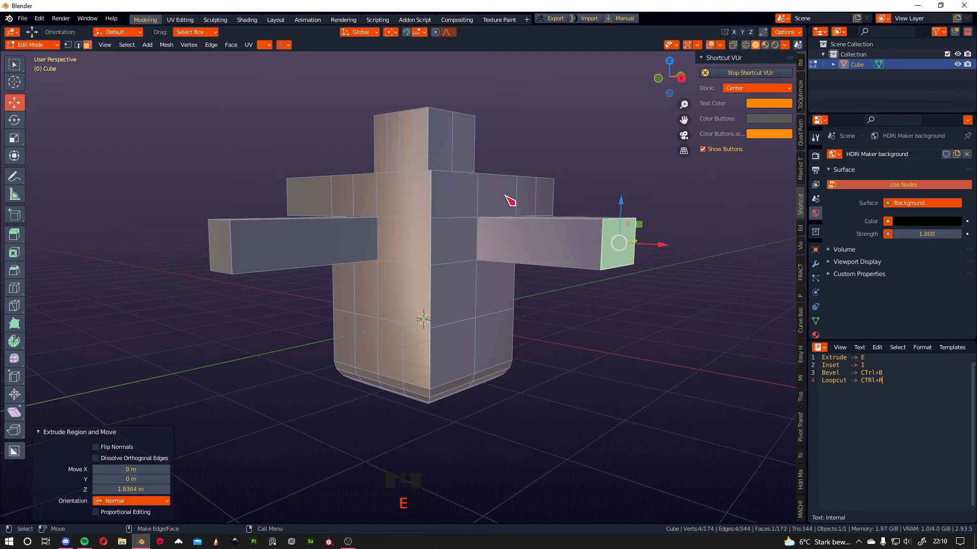
- Extrude the lower body face below one of the new arms outward about 1.91 m
{"action": "left_click", "coordinate": [372, 351]}
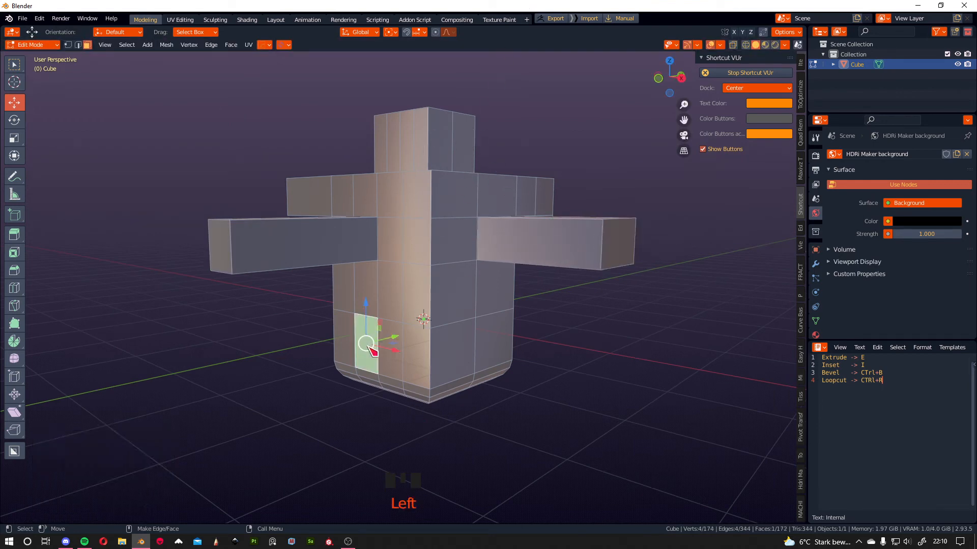
{"action": "key", "text": "e"}
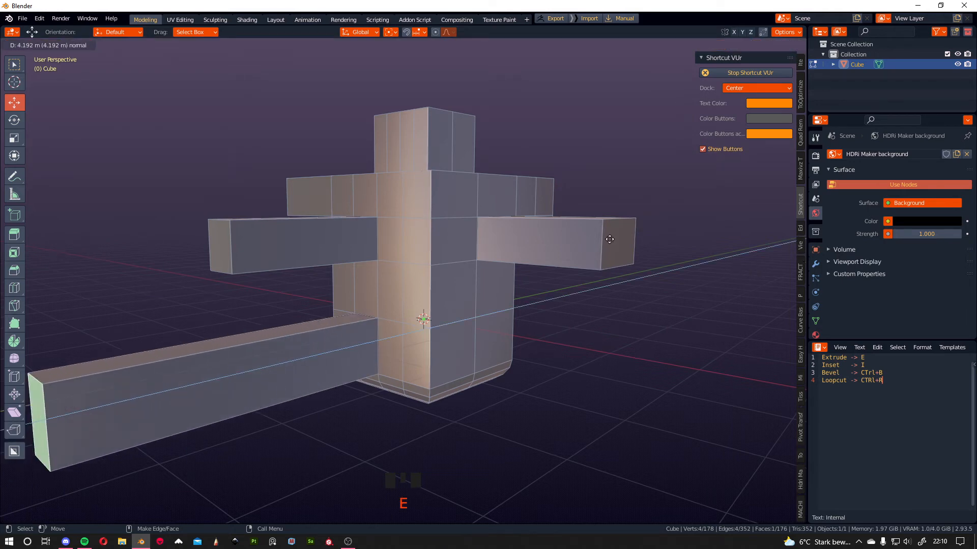
{"action": "left_click", "coordinate": [689, 249]}
{"action": "middle_click_drag", "start_coordinate": [704, 255], "coordinate": [410, 276]}
{"action": "scroll", "coordinate": [429, 264], "scroll_direction": "down", "scroll_amount": 2}
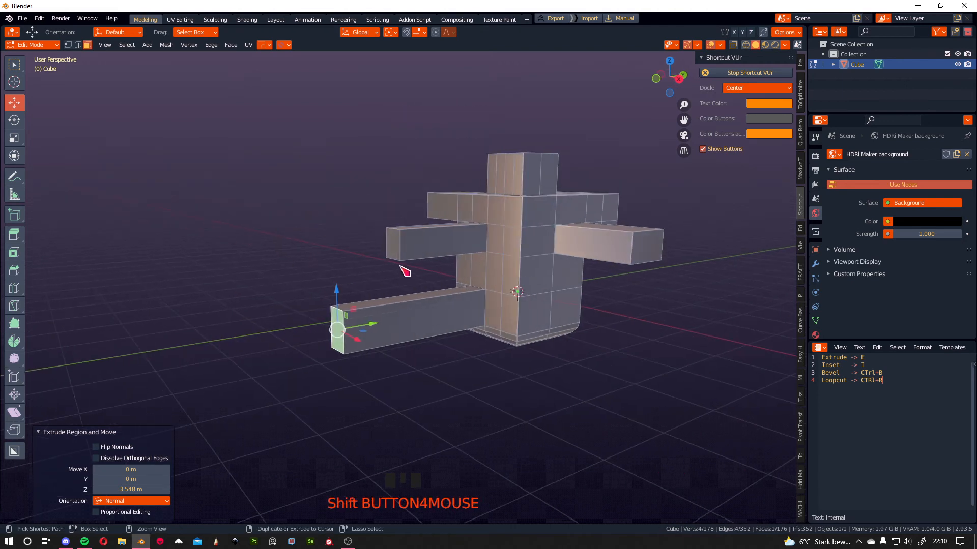
{"action": "key", "text": "ctrl+z"}
{"action": "key", "text": "e"}
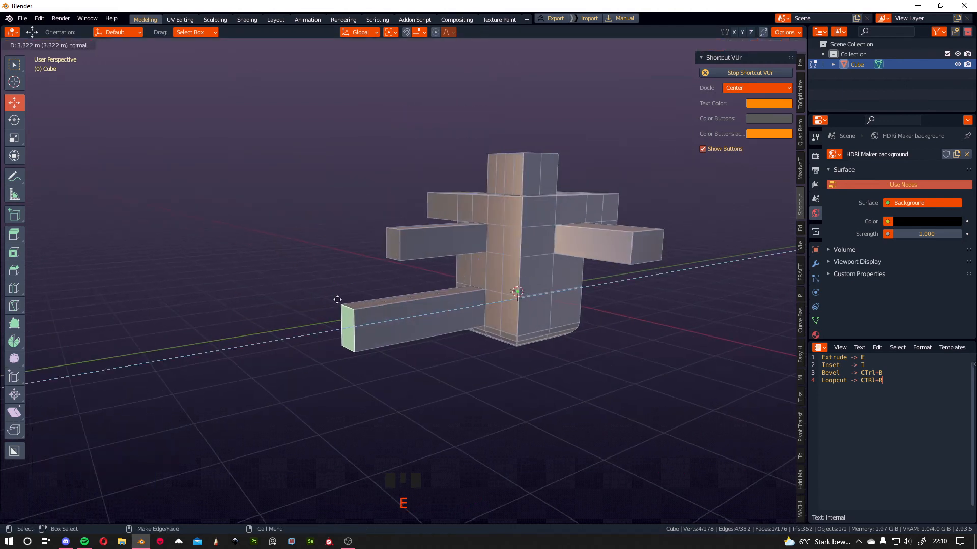
{"action": "left_click", "coordinate": [406, 301]}
- Try to inset the top-row corner face above the thick new arm with a thickness of about 0.21 m
{"action": "middle_click_drag", "start_coordinate": [548, 272], "coordinate": [507, 284]}
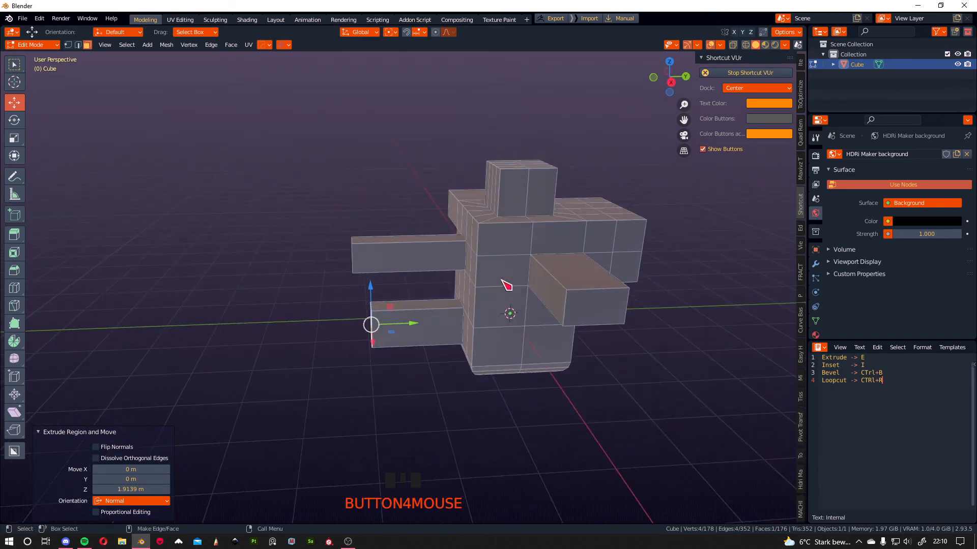
{"action": "middle_click_drag", "start_coordinate": [558, 235], "coordinate": [402, 301]}
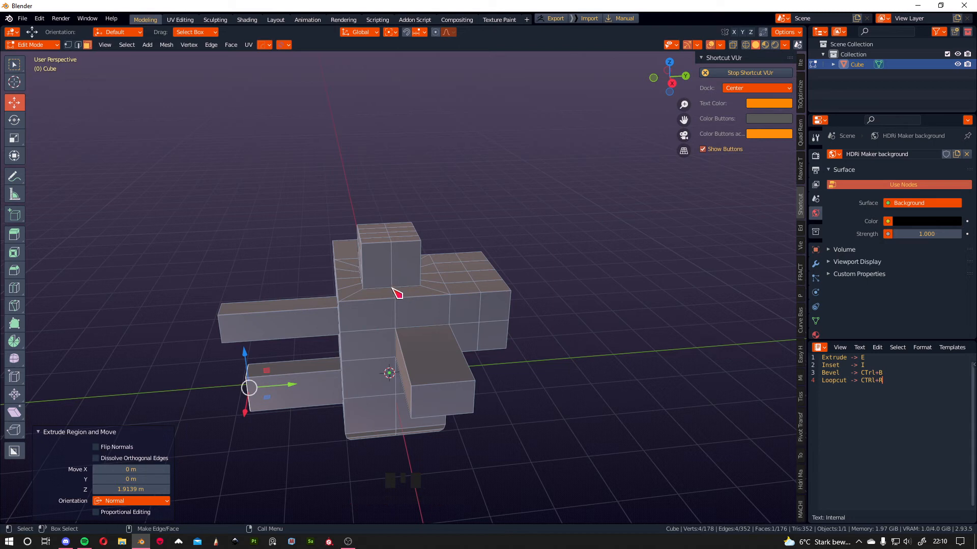
{"action": "middle_click_drag", "start_coordinate": [378, 332], "coordinate": [392, 306]}
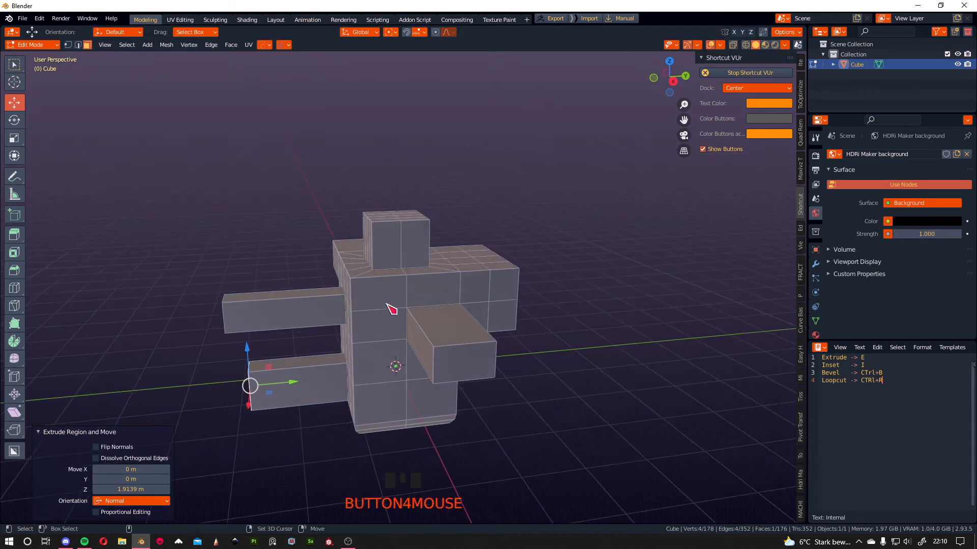
{"action": "scroll", "coordinate": [393, 306], "scroll_direction": "up", "scroll_amount": 2}
{"action": "left_click", "coordinate": [390, 301]}
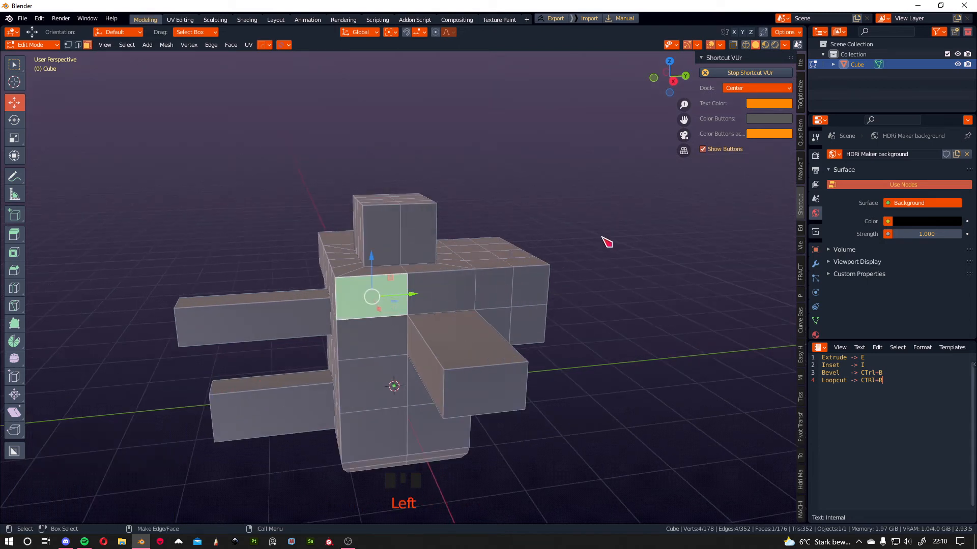
{"action": "key", "text": "i"}
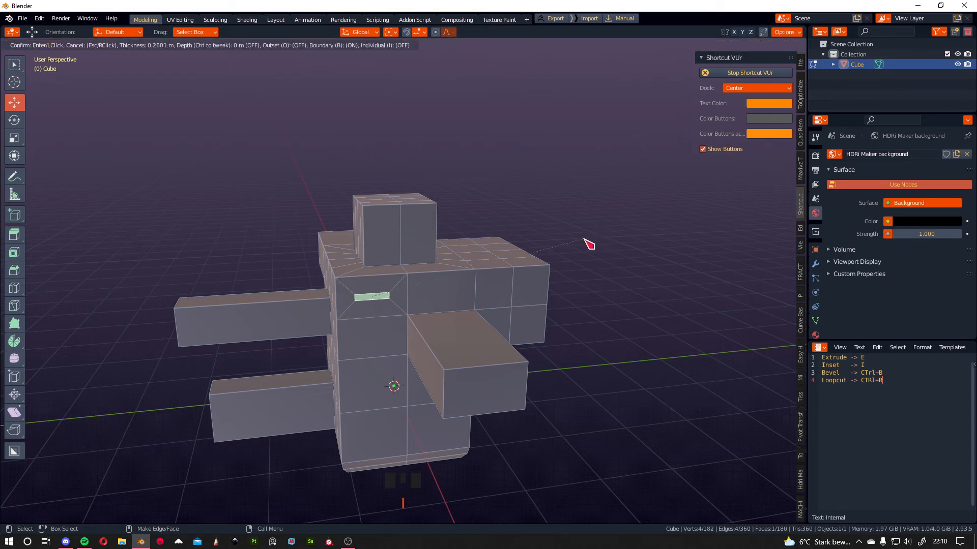
{"action": "left_click", "coordinate": [591, 243]}
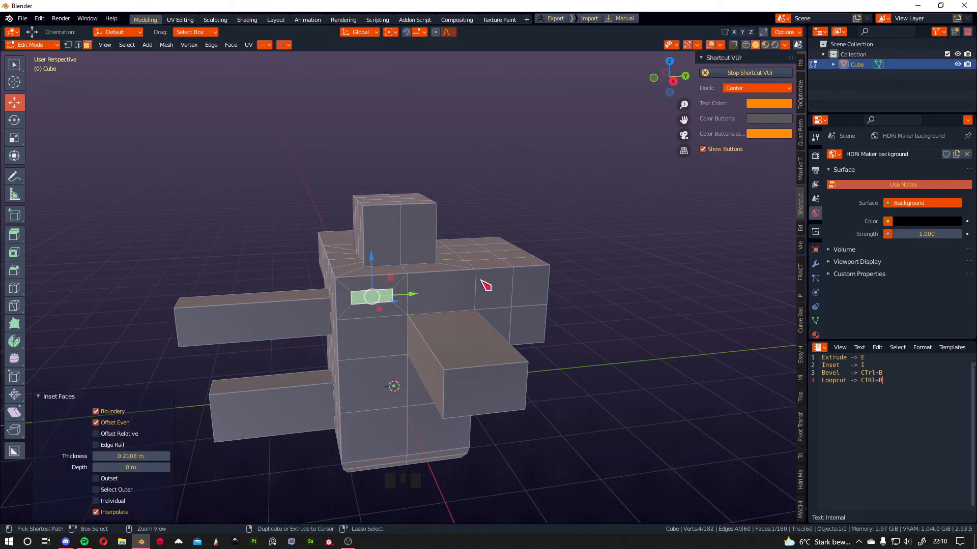
{"action": "key", "text": "ctrl+z"}
- Inset the body face directly above the thick arm with a thickness of about 0.18 m
{"action": "left_click", "coordinate": [459, 296]}
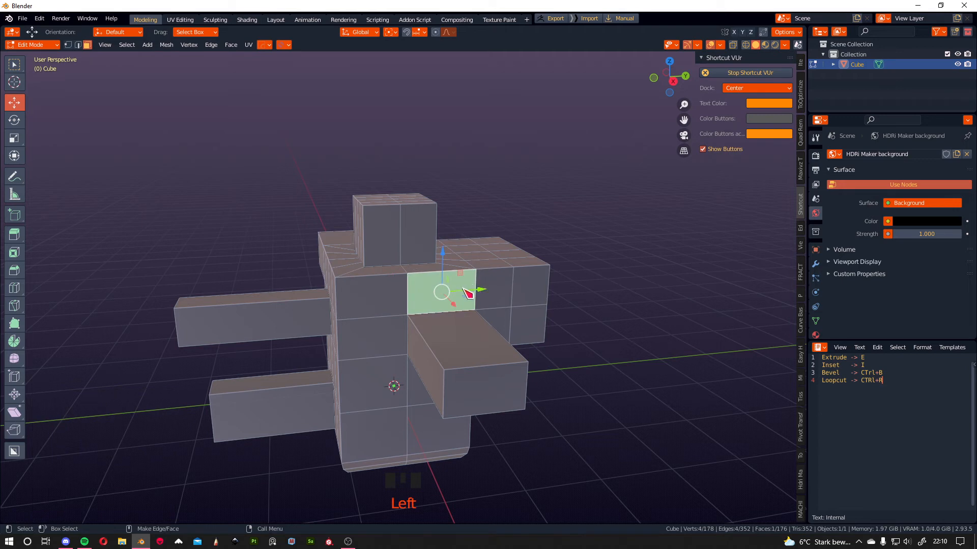
{"action": "key", "text": "i"}
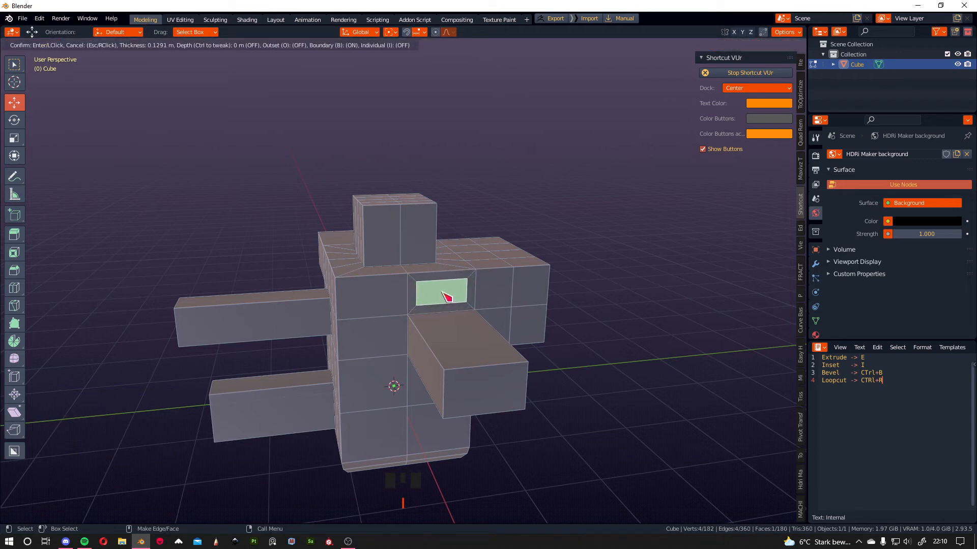
{"action": "key", "text": "Escape"}
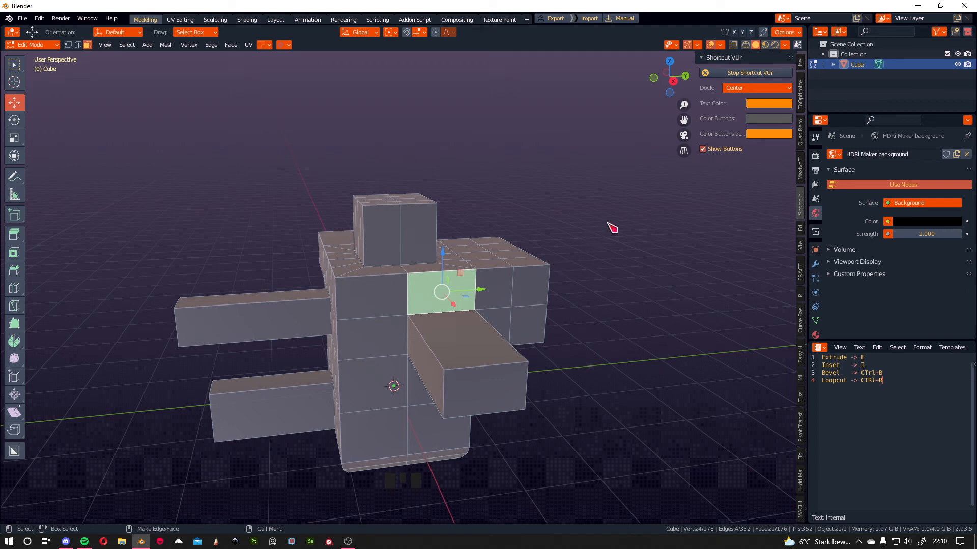
{"action": "key", "text": "i"}
{"action": "left_click", "coordinate": [556, 255]}
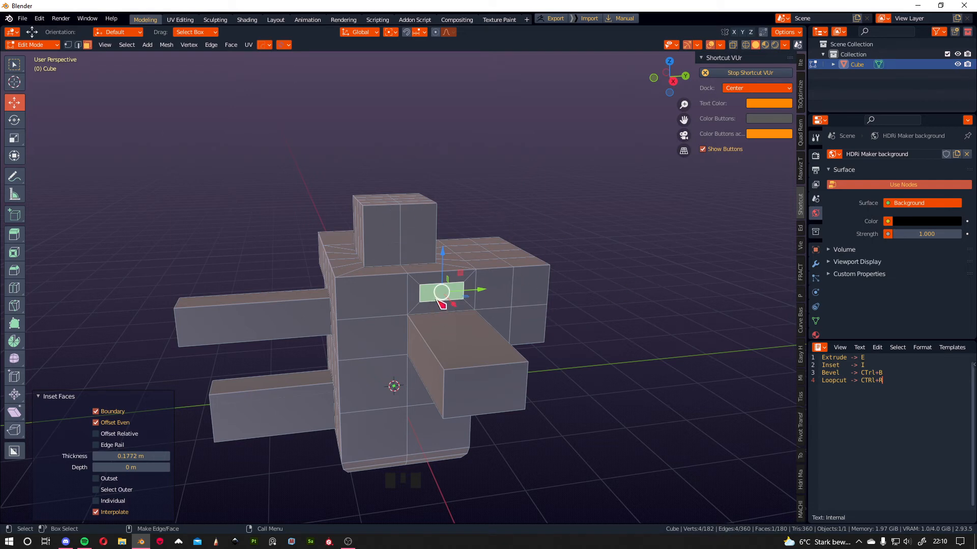
- Start extruding a face on the body's wide top ledge and cancel the offset, keeping the duplicate in place
{"action": "middle_click_drag", "start_coordinate": [555, 270], "coordinate": [468, 251]}
{"action": "scroll", "coordinate": [474, 262], "scroll_direction": "down", "scroll_amount": 2}
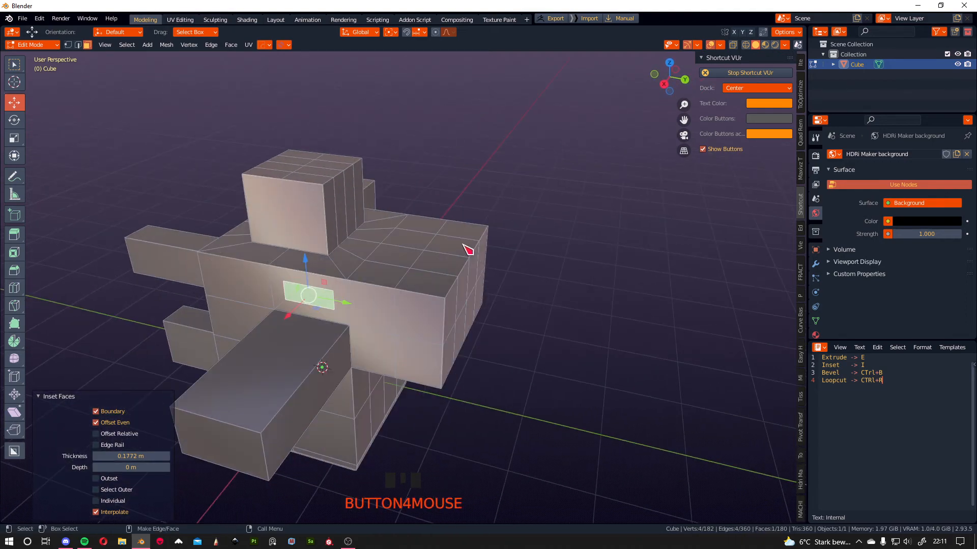
{"action": "left_click", "coordinate": [447, 262]}
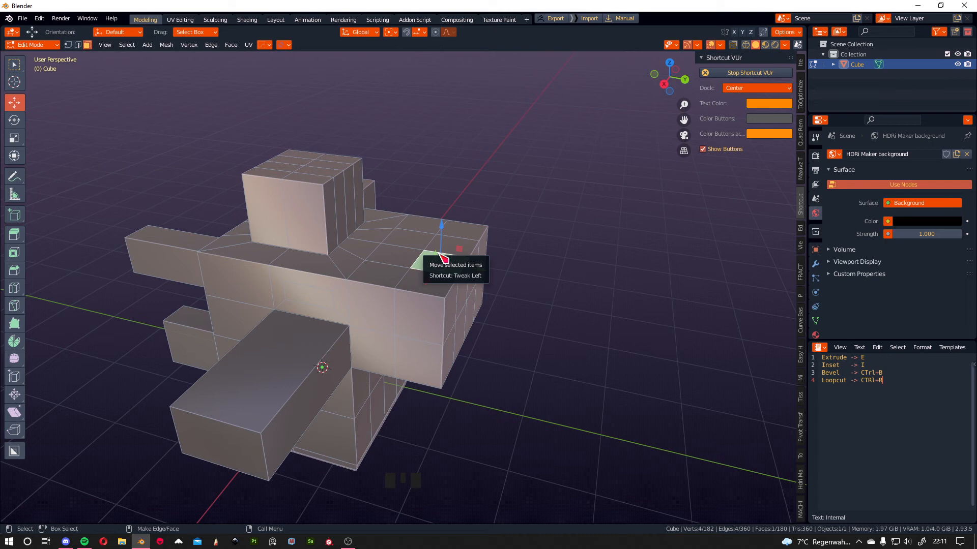
{"action": "key", "text": "e"}
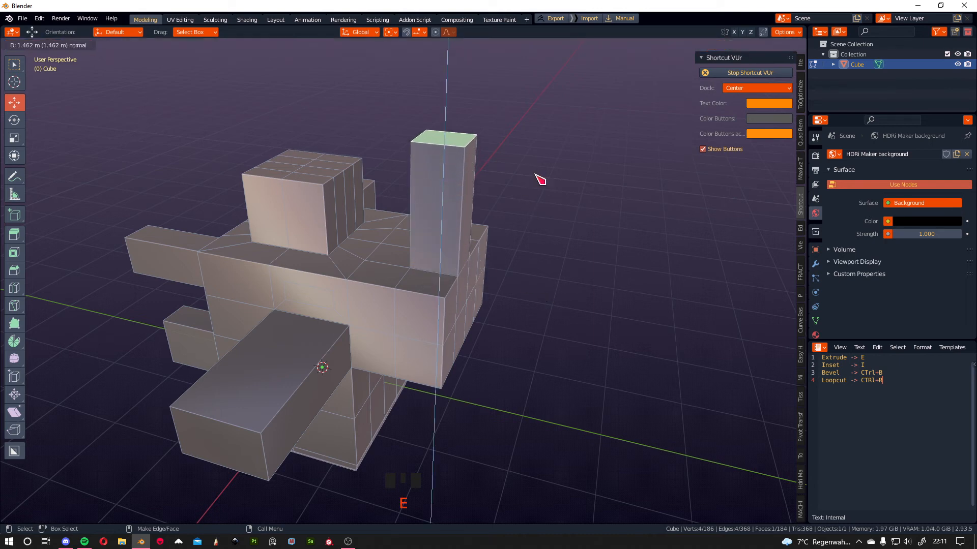
{"action": "right_click", "coordinate": [540, 180]}
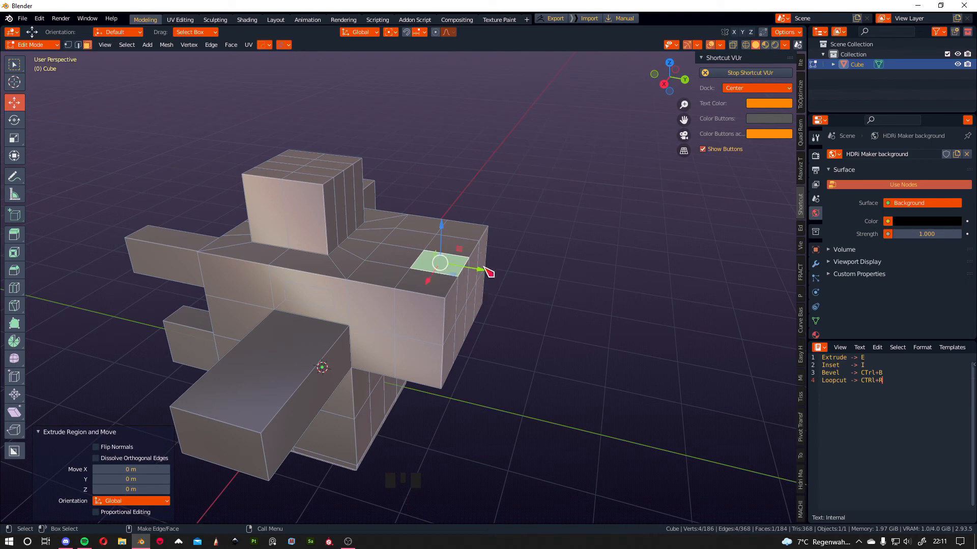
- Try to raise the duplicated ledge face about 0.59 m, and undo the move together with the in-place extrusion
{"action": "left_click_drag", "start_coordinate": [442, 226], "coordinate": [464, 190]}
{"action": "middle_click_drag", "start_coordinate": [581, 280], "coordinate": [523, 258]}
{"action": "key", "text": "ctrl+z"}
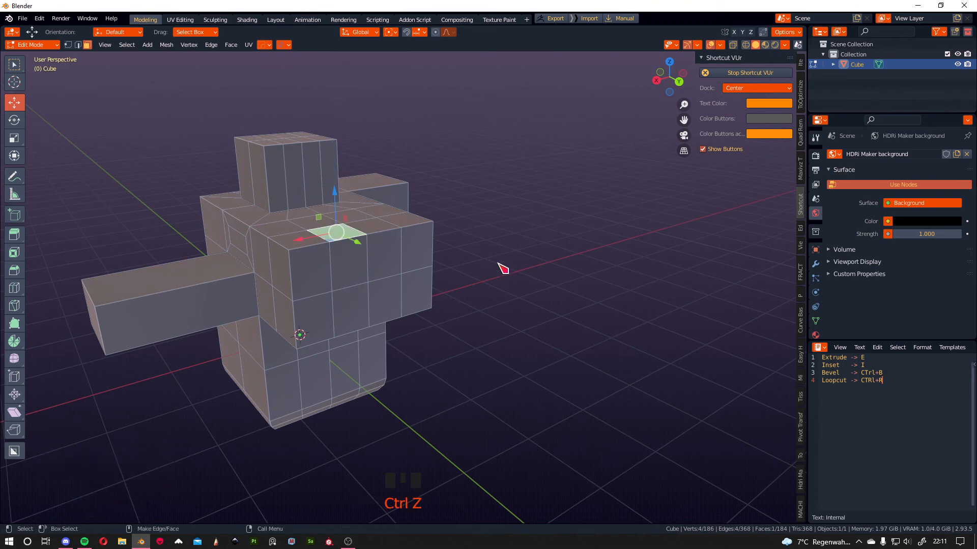
{"action": "left_click_drag", "start_coordinate": [337, 197], "coordinate": [336, 143]}
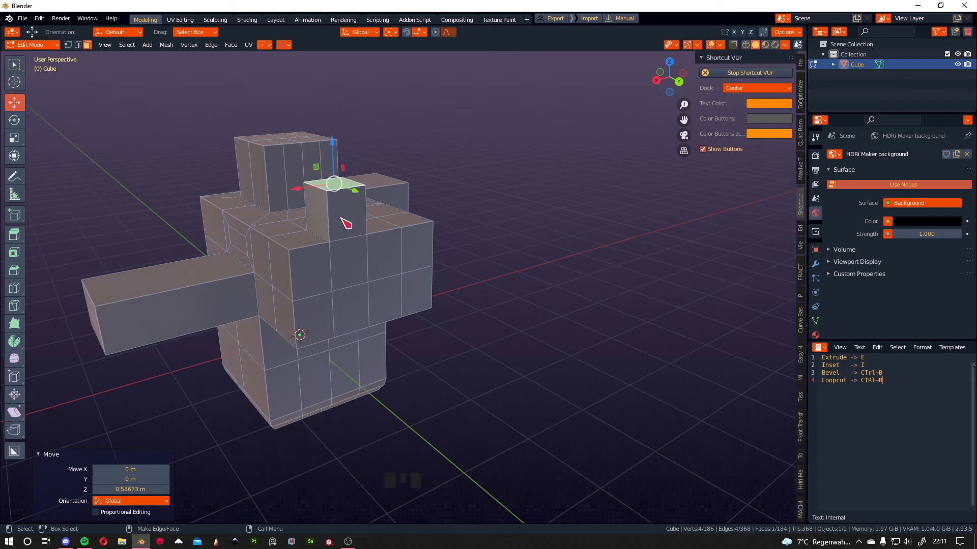
{"action": "key", "text": "ctrl+z"}
{"action": "key", "text": "ctrl+z"}
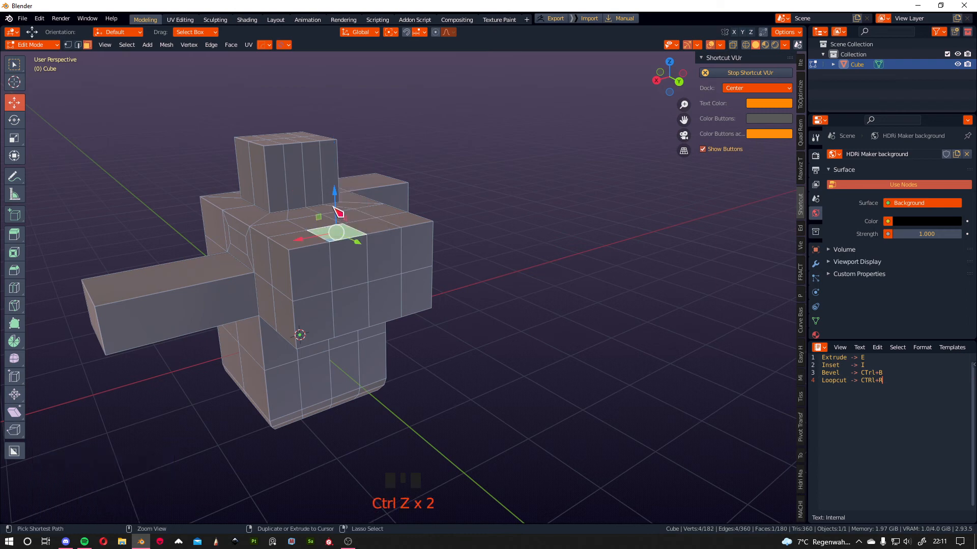
- Try to raise the original ledge face about 0.28 m without extruding, and undo the move
{"action": "left_click_drag", "start_coordinate": [335, 196], "coordinate": [334, 172]}
{"action": "key", "text": "Escape"}
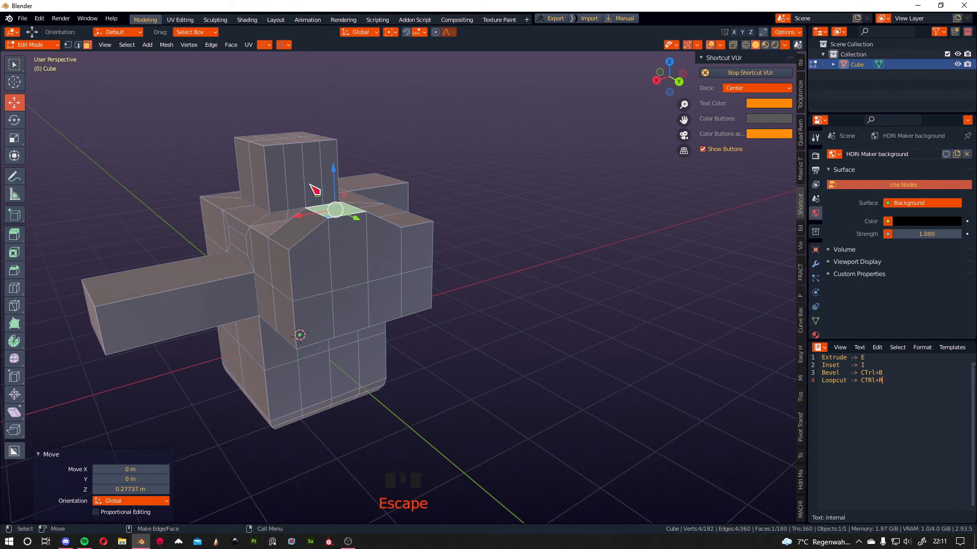
{"action": "key", "text": "ctrl+z"}
- Add the line "Undo -> CTRL-Z" below the Loopcut shortcut in the notes
{"action": "left_click", "coordinate": [901, 383]}
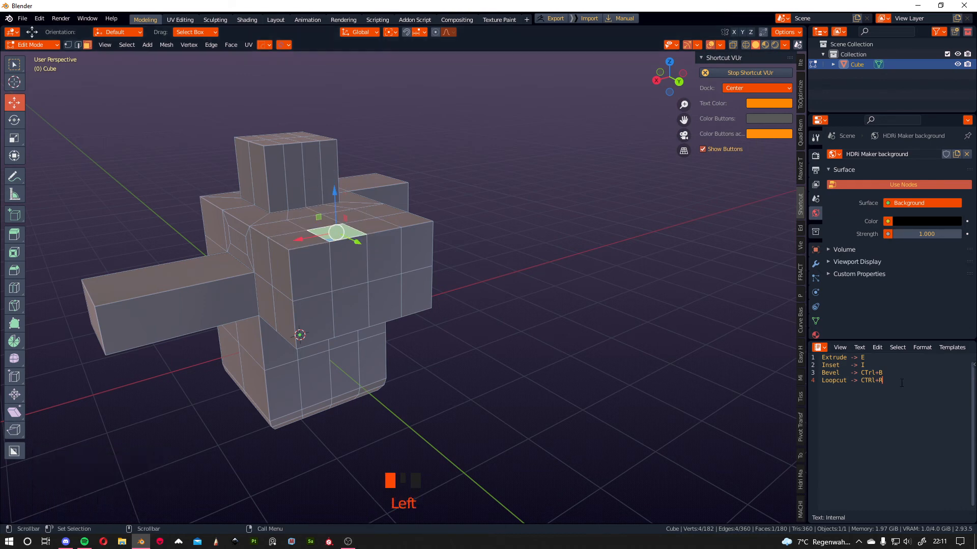
{"action": "key", "text": "Return"}
{"action": "type", "text": "Undo"}
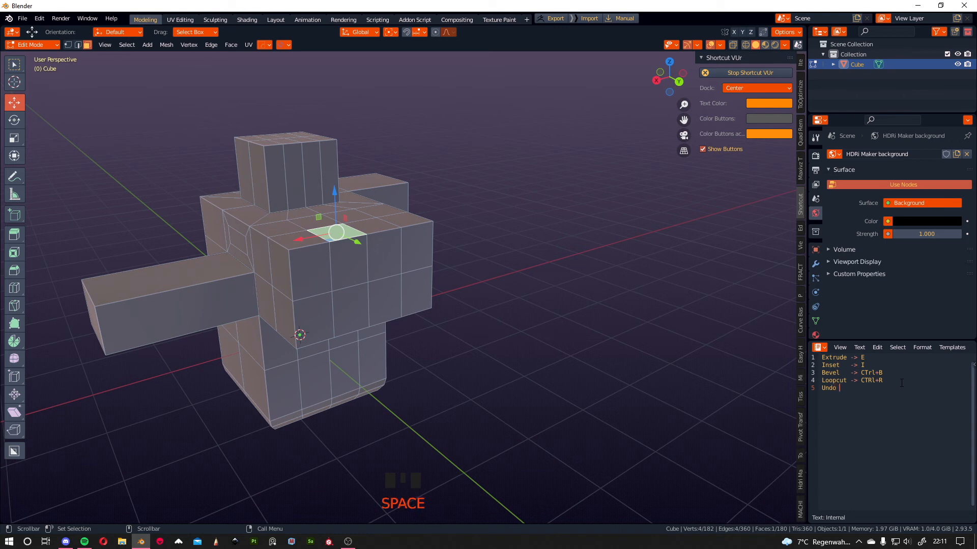
{"action": "key", "text": "BackSpace"}
{"action": "key", "text": "BackSpace"}
{"action": "type", "text": "-> C"}
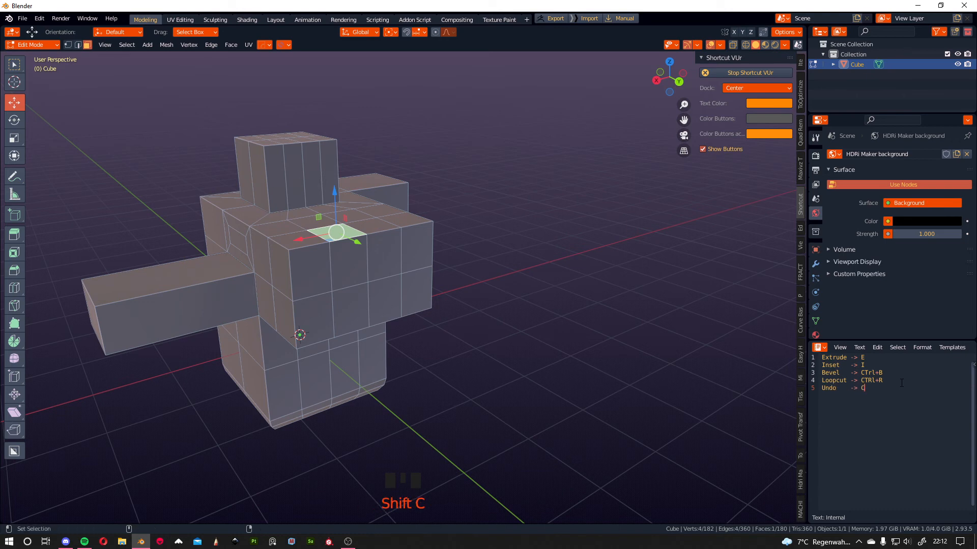
{"action": "type", "text": "TRL"}
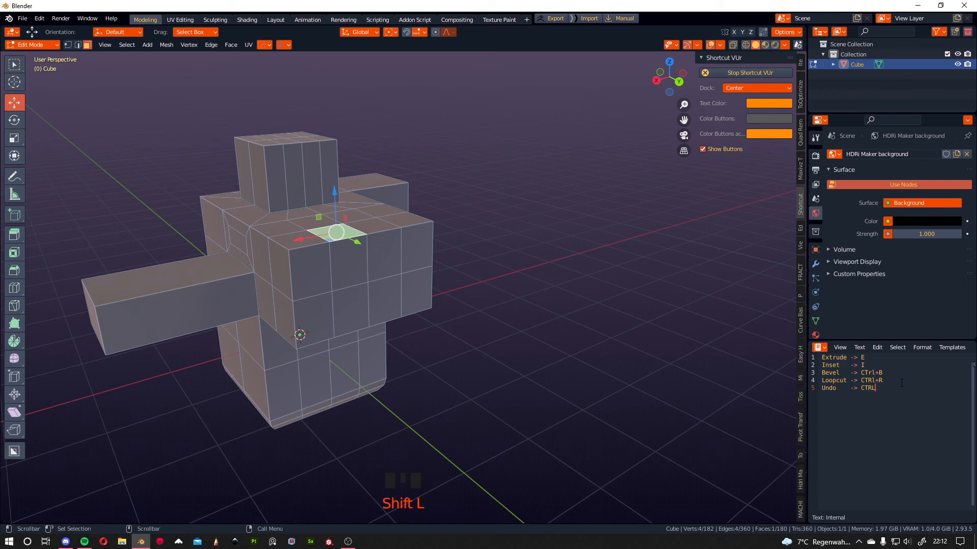
{"action": "type", "text": "-Z"}
- In face selection, extrude a lower body face in place by cancelling its offset, and clear the selection
{"action": "middle_click_drag", "start_coordinate": [346, 316], "coordinate": [436, 327]}
{"action": "scroll", "coordinate": [432, 301], "scroll_direction": "down", "scroll_amount": 2}
{"action": "scroll", "coordinate": [468, 300], "scroll_direction": "up", "scroll_amount": 1}
{"action": "scroll", "coordinate": [376, 305], "scroll_direction": "up", "scroll_amount": 2}
{"action": "key", "text": "Tab"}
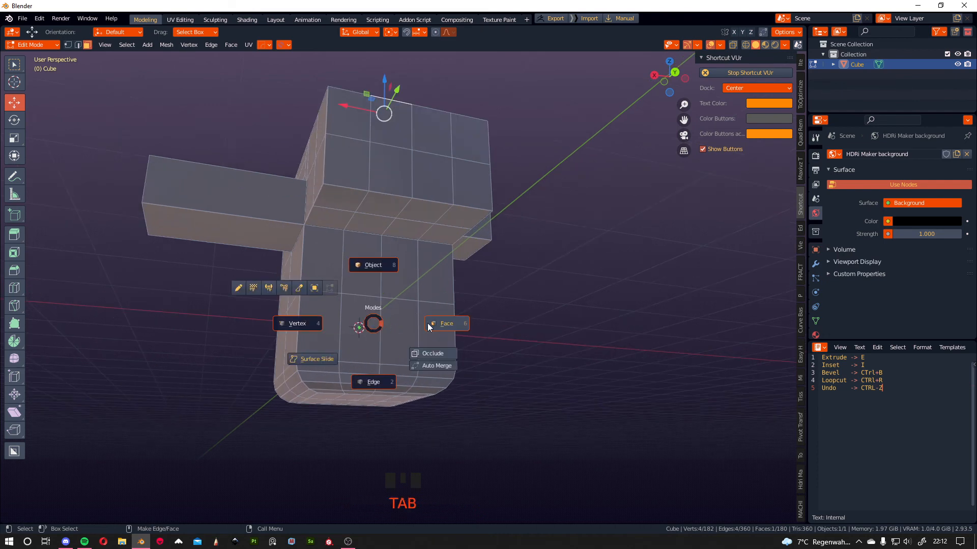
{"action": "left_click", "coordinate": [428, 324]}
{"action": "left_click", "coordinate": [360, 326]}
{"action": "key", "text": "e"}
{"action": "right_click", "coordinate": [571, 301]}
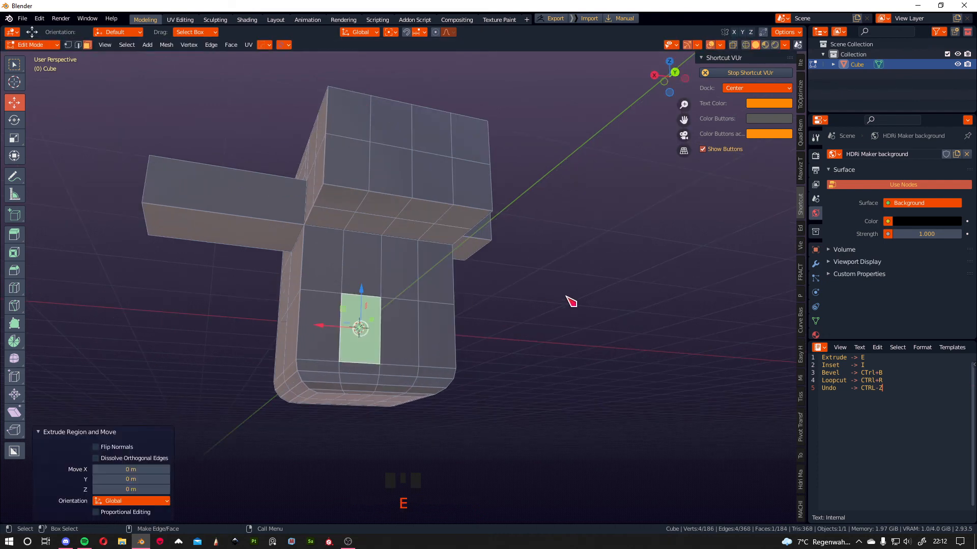
{"action": "left_click", "coordinate": [540, 290]}
- Switch the viewport shading to Studio lighting and open the studio light presets
{"action": "middle_click_drag", "start_coordinate": [541, 290], "coordinate": [604, 240]}
{"action": "scroll", "coordinate": [573, 268], "scroll_direction": "up", "scroll_amount": 2}
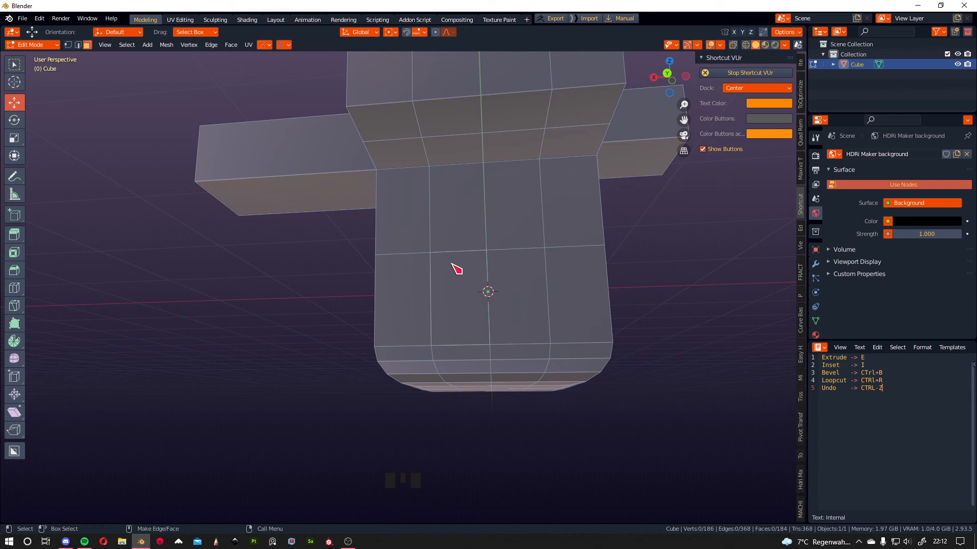
{"action": "left_click", "coordinate": [784, 45]}
{"action": "left_click", "coordinate": [746, 95]}
{"action": "left_click", "coordinate": [774, 118]}
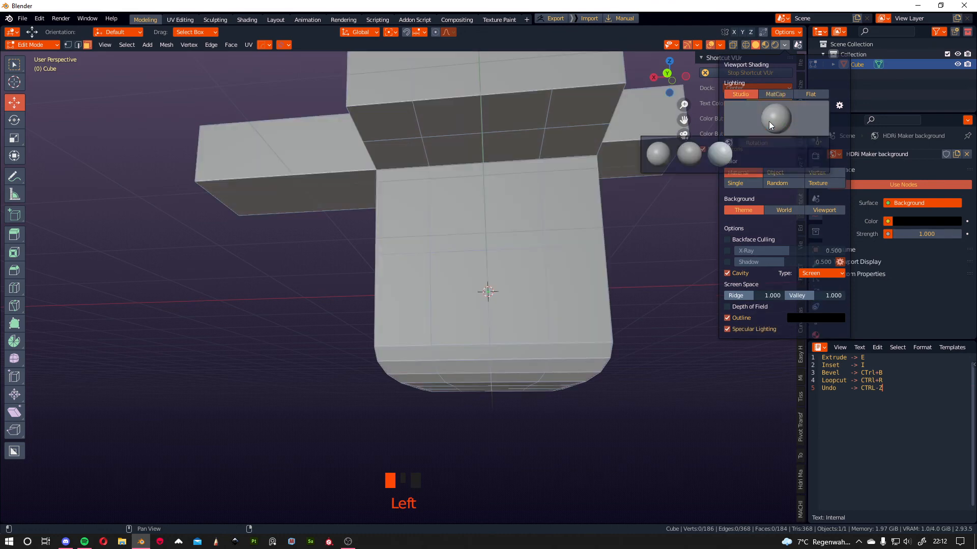
- Examine the lower body face extruded in place from several angles, selecting it to check for duplicated geometry
{"action": "middle_click_drag", "start_coordinate": [499, 295], "coordinate": [480, 225]}
{"action": "scroll", "coordinate": [488, 303], "scroll_direction": "up", "scroll_amount": 4}
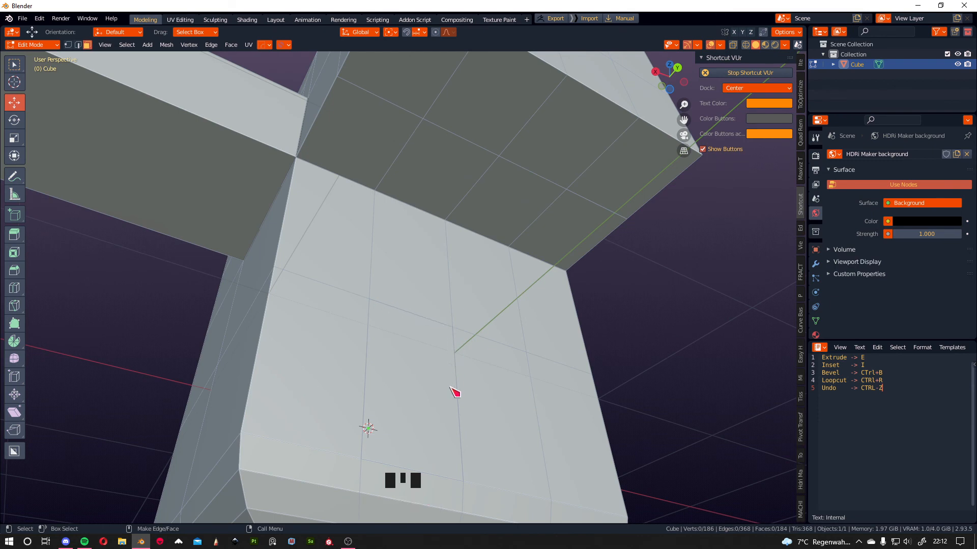
{"action": "scroll", "coordinate": [422, 288], "scroll_direction": "down", "scroll_amount": 3}
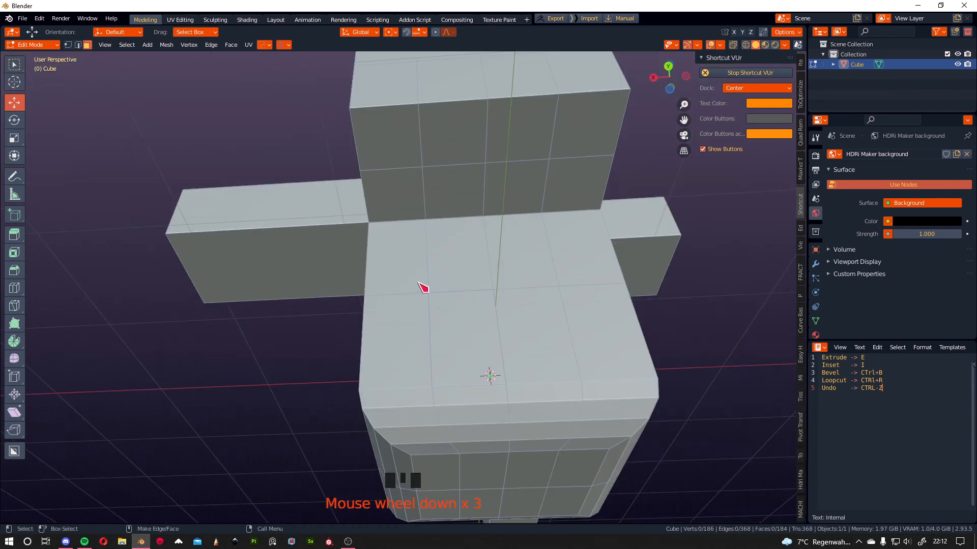
{"action": "middle_click_drag", "start_coordinate": [490, 229], "coordinate": [514, 279]}
{"action": "scroll", "coordinate": [438, 255], "scroll_direction": "up", "scroll_amount": 2}
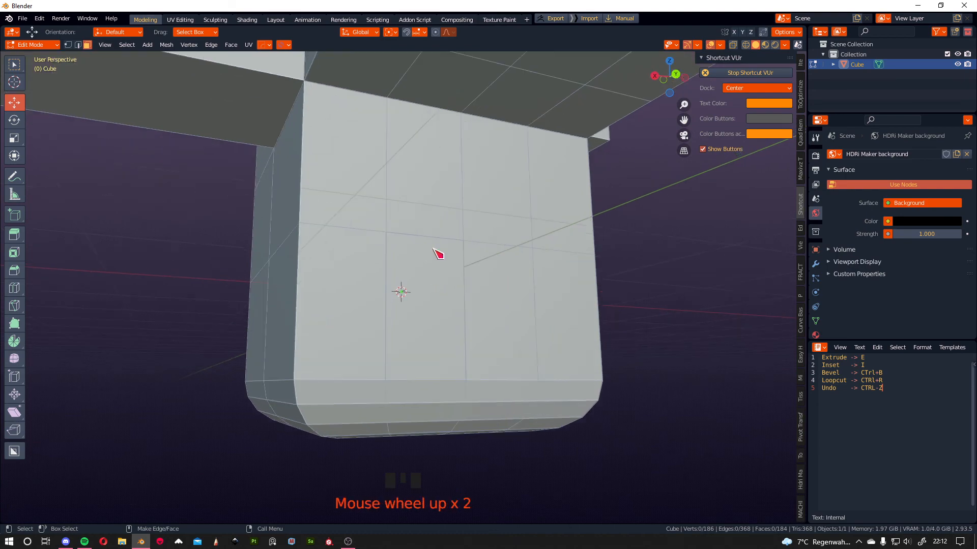
{"action": "scroll", "coordinate": [418, 263], "scroll_direction": "up", "scroll_amount": 1}
{"action": "mouse_move", "coordinate": [420, 273]}
{"action": "middle_mouse_down"}
{"action": "mouse_move", "coordinate": [456, 266]}
{"action": "mouse_move", "coordinate": [421, 277]}
{"action": "middle_mouse_up"}
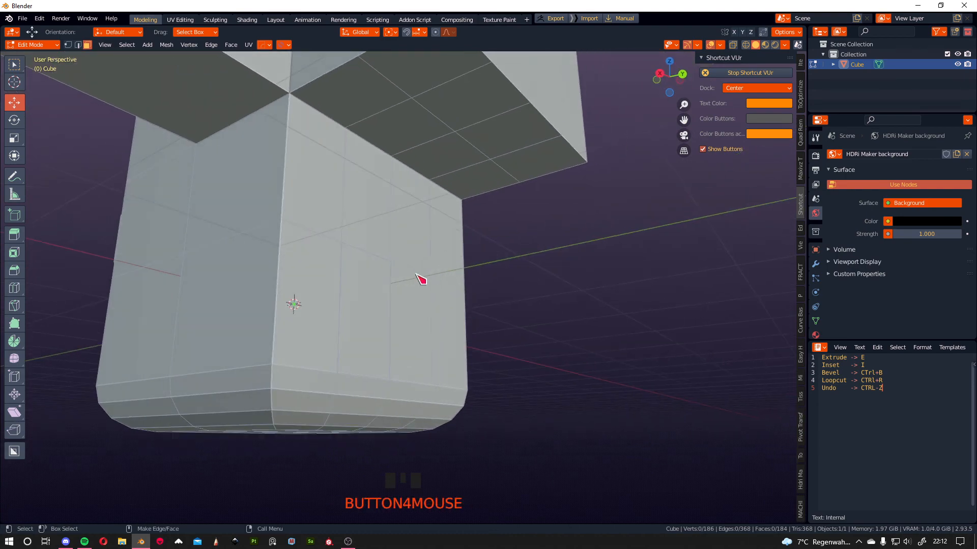
{"action": "left_click", "coordinate": [372, 303]}
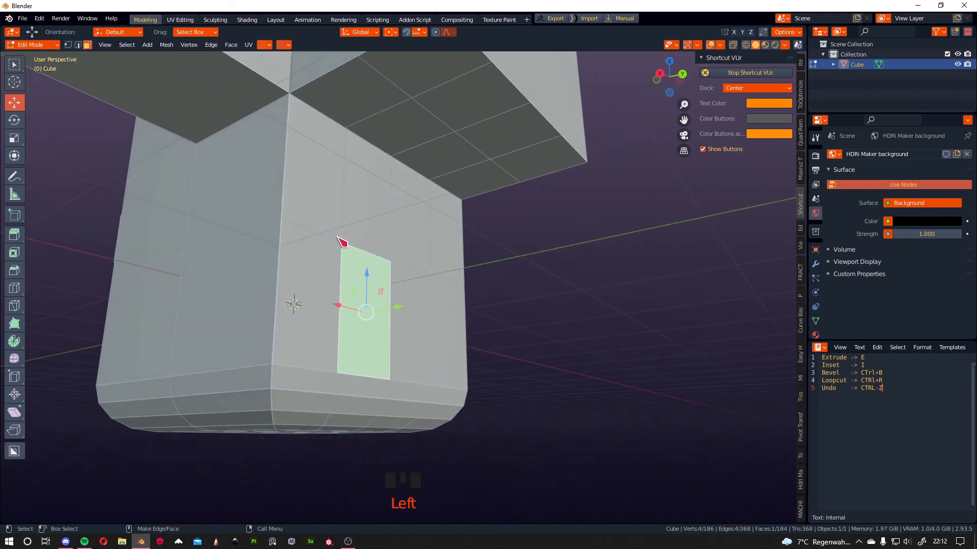
{"action": "middle_click_drag", "start_coordinate": [454, 280], "coordinate": [398, 279]}
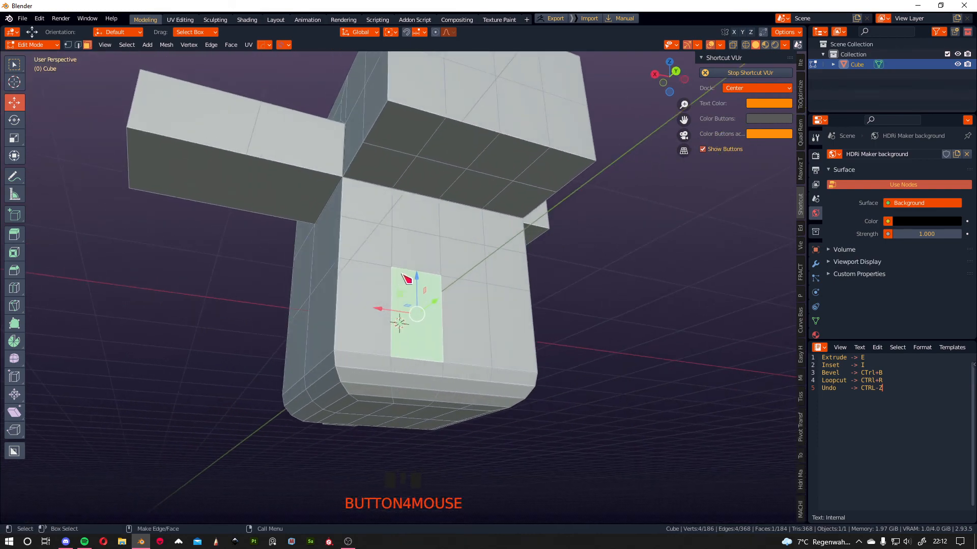
{"action": "left_click", "coordinate": [557, 265]}
- Switch to vertex selection, select the whole mesh and merge its vertices by distance
{"action": "scroll", "coordinate": [562, 279], "scroll_direction": "down", "scroll_amount": 2}
{"action": "middle_click_drag", "start_coordinate": [563, 279], "coordinate": [469, 300], "text": "shift"}
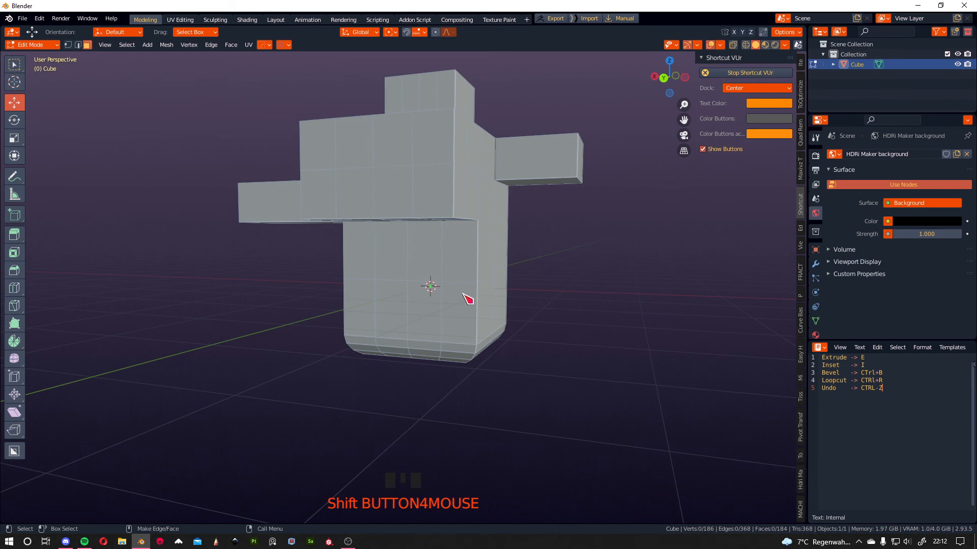
{"action": "left_click", "coordinate": [68, 45]}
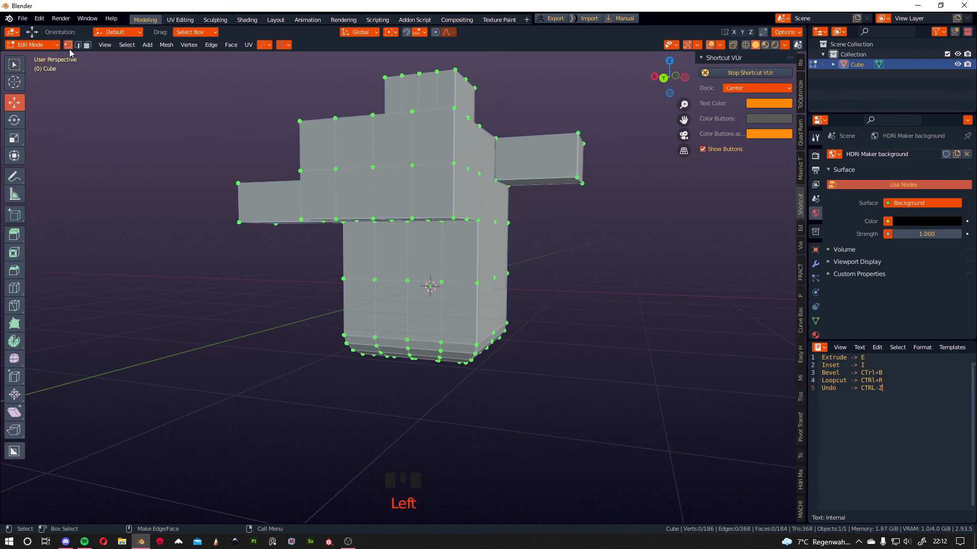
{"action": "key", "text": "a"}
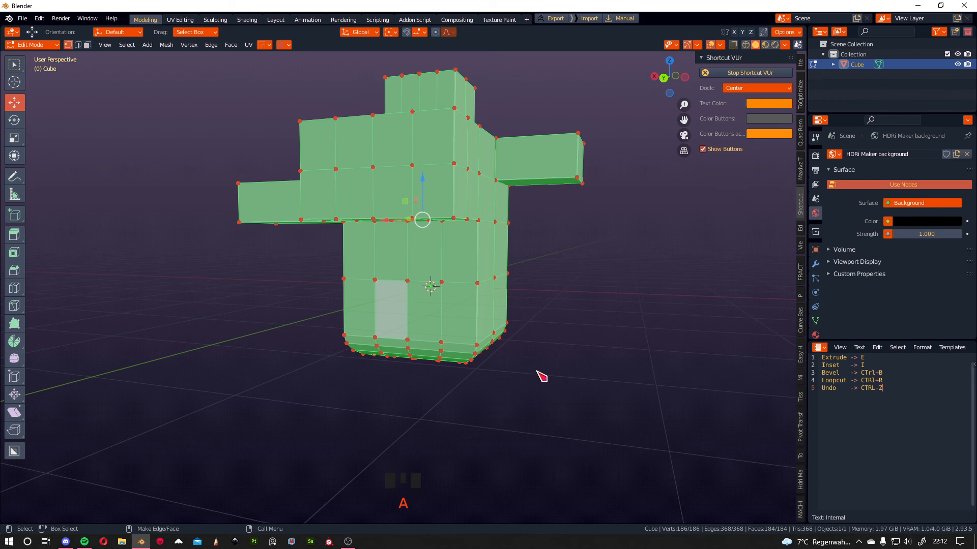
{"action": "key", "text": "m"}
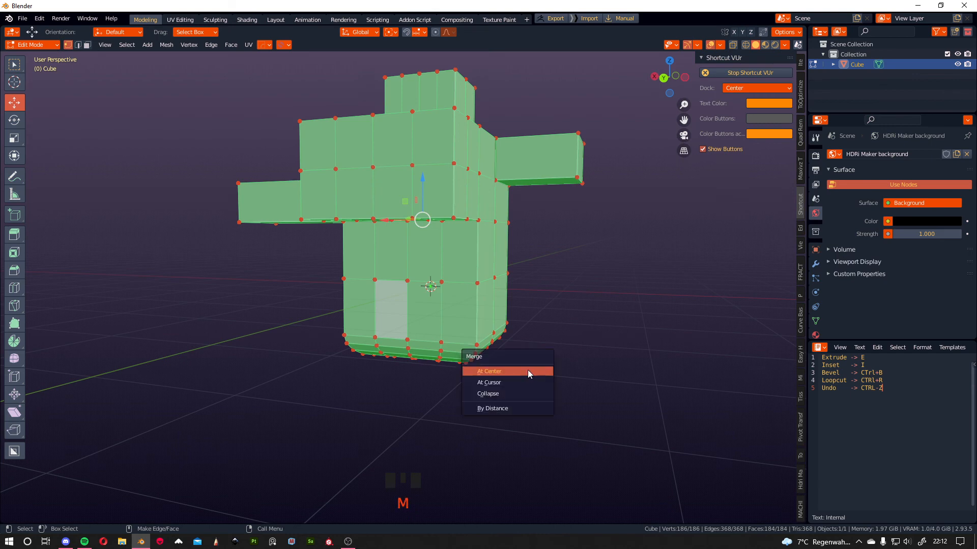
{"action": "left_click", "coordinate": [517, 406]}
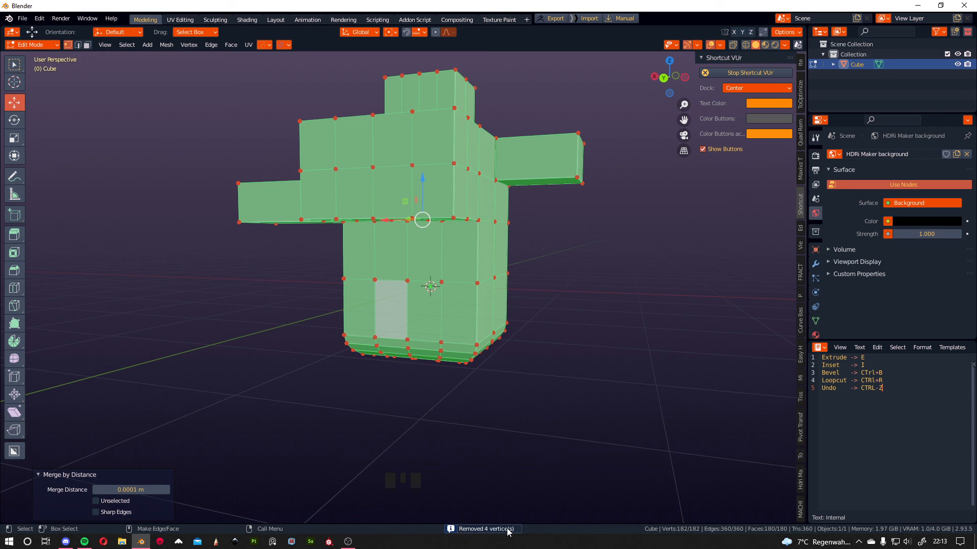
- Add a sixth line to the shortcut notes reading "A -> Select", aligned with the entries above
{"action": "left_click", "coordinate": [888, 395]}
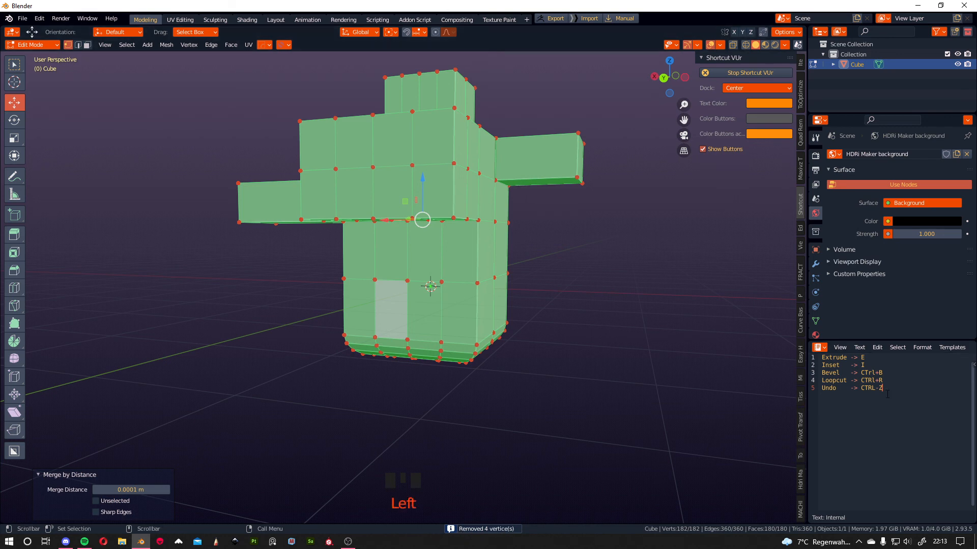
{"action": "key", "text": "Return"}
{"action": "type", "text": "A"}
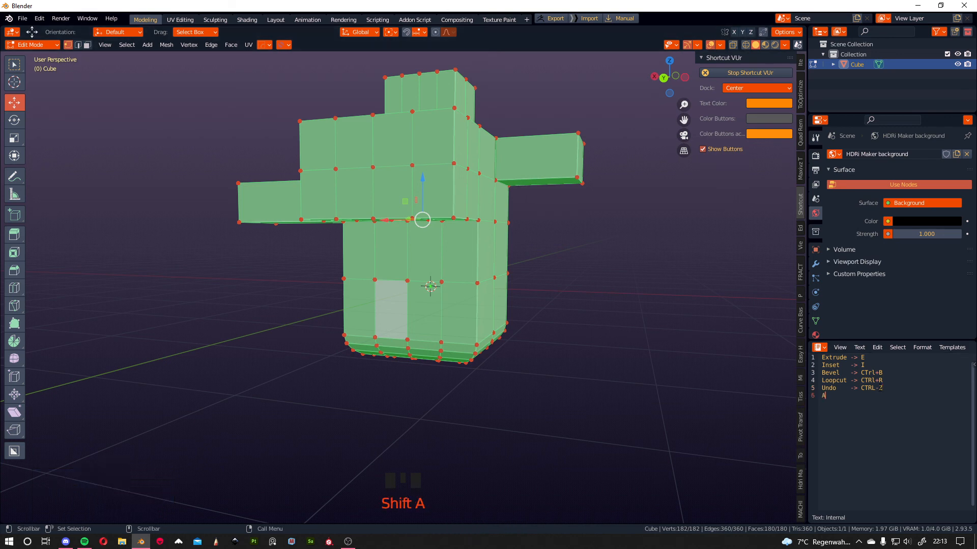
{"action": "key", "text": "BackSpace"}
{"action": "key", "text": "BackSpace"}
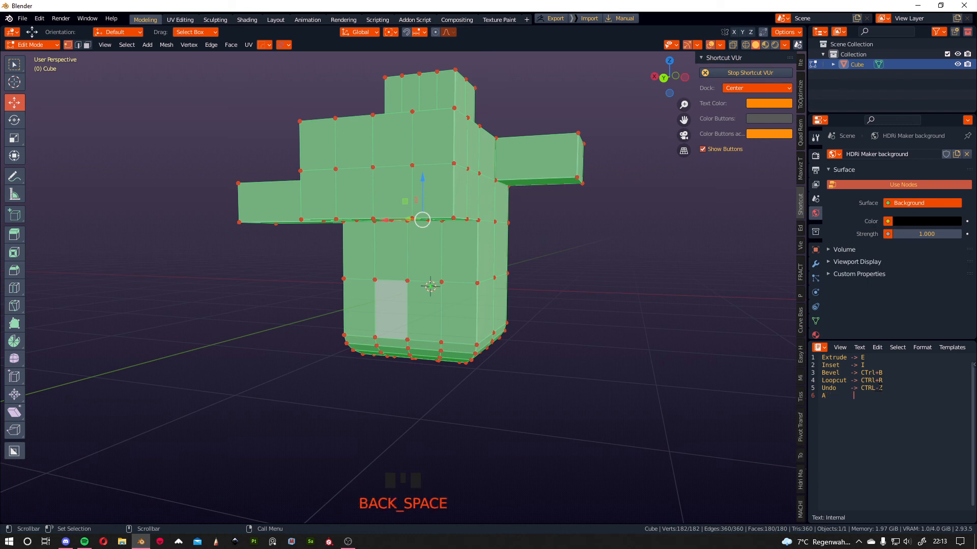
{"action": "type", "text": ">"}
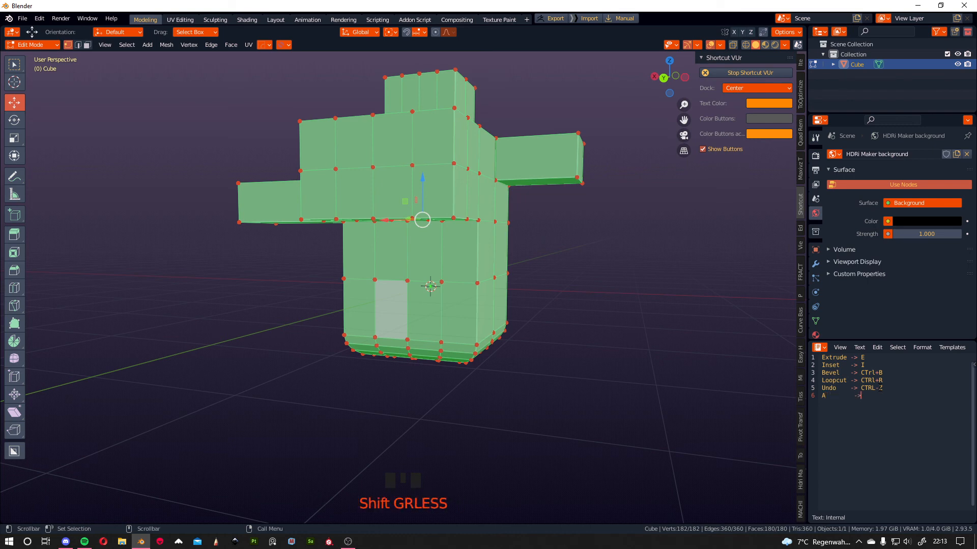
{"action": "key", "text": "BackSpace"}
{"action": "key", "text": "BackSpace"}
{"action": "type", "text": "-> Select"}
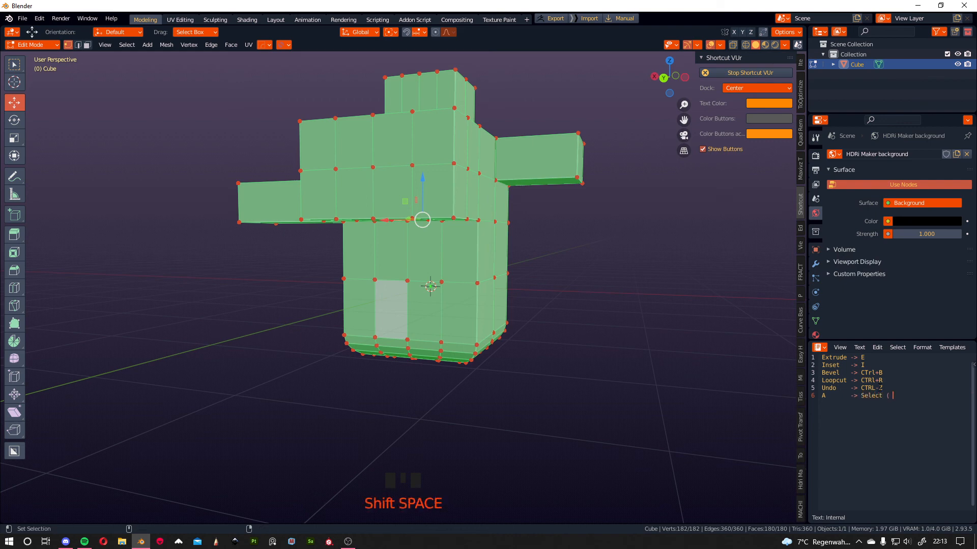
{"action": "key", "text": "BackSpace"}
{"action": "key", "text": "BackSpace"}
{"action": "key", "text": "BackSpace"}
{"action": "key", "text": "BackSpace"}
{"action": "key", "text": "BackSpace"}
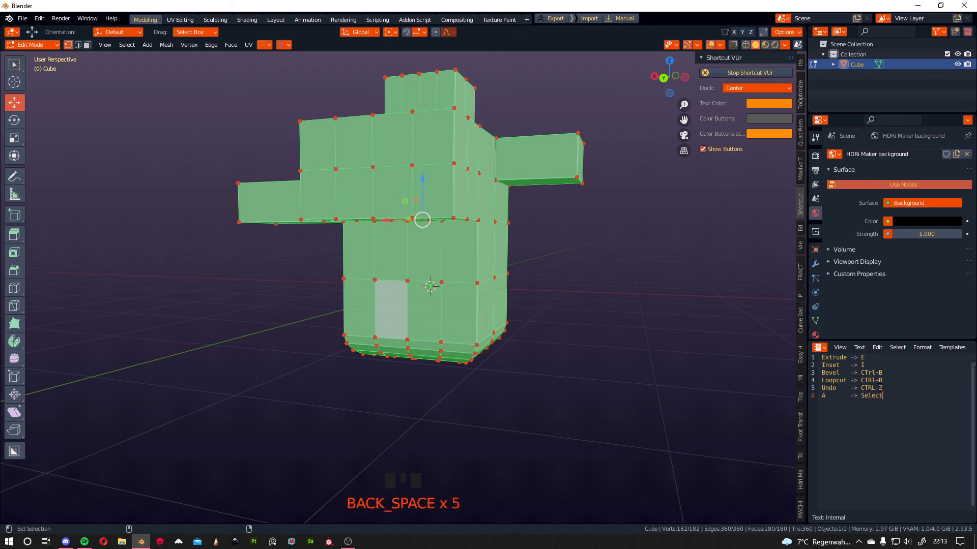
- Complete the A shortcut note as "Select/Deselect Everything" and start a new line below it
{"action": "type", "text": "/De"}
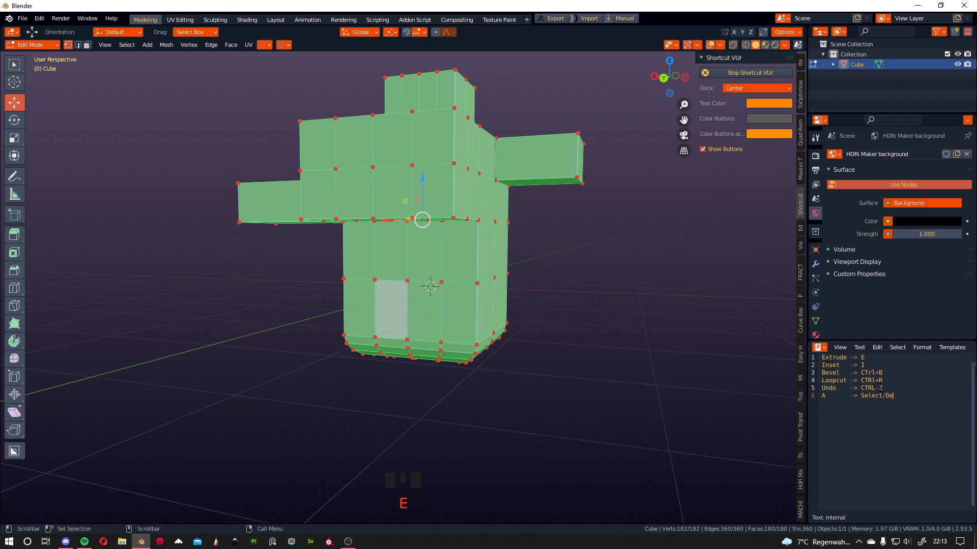
{"action": "key", "text": "BackSpace"}
{"action": "type", "text": "eselect Eerthing"}
{"action": "key", "text": "BackSpace"}
{"action": "key", "text": "BackSpace"}
{"action": "key", "text": "BackSpace"}
{"action": "key", "text": "BackSpace"}
{"action": "key", "text": "BackSpace"}
{"action": "key", "text": "BackSpace"}
{"action": "key", "text": "BackSpace"}
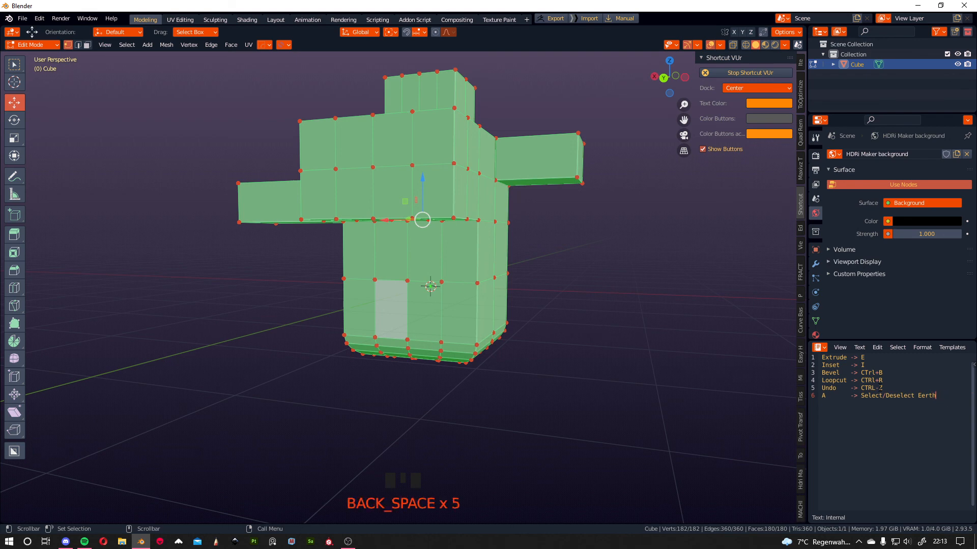
{"action": "type", "text": "ver"}
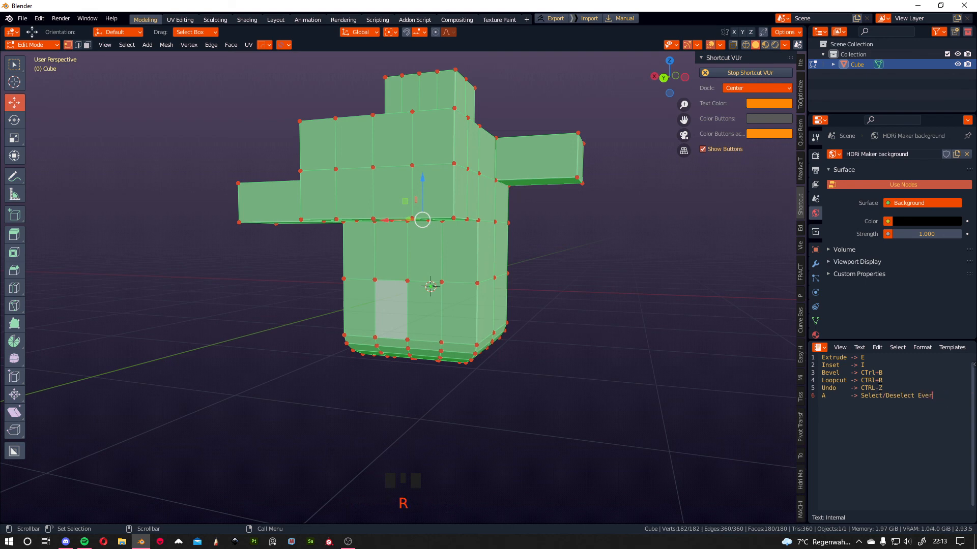
{"action": "type", "text": "ything"}
{"action": "key", "text": "Return"}
{"action": "key", "text": "Return"}
{"action": "key", "text": "Return"}
{"action": "key", "text": "BackSpace"}
{"action": "key", "text": "BackSpace"}
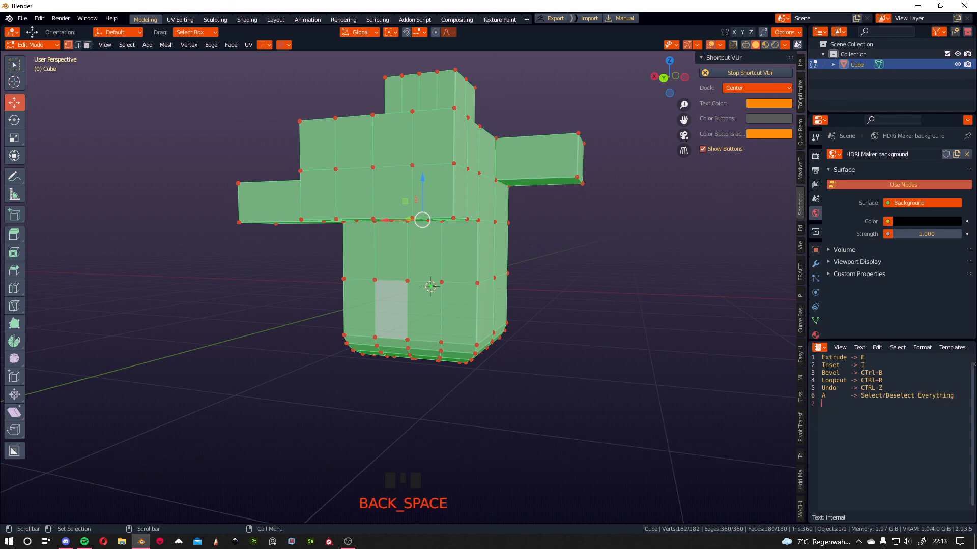
- Return the cube to Object Mode and inspect the merged mesh from several angles
{"action": "key", "text": "Tab"}
{"action": "left_click", "coordinate": [434, 131]}
{"action": "middle_click_drag", "start_coordinate": [631, 311], "coordinate": [502, 314]}
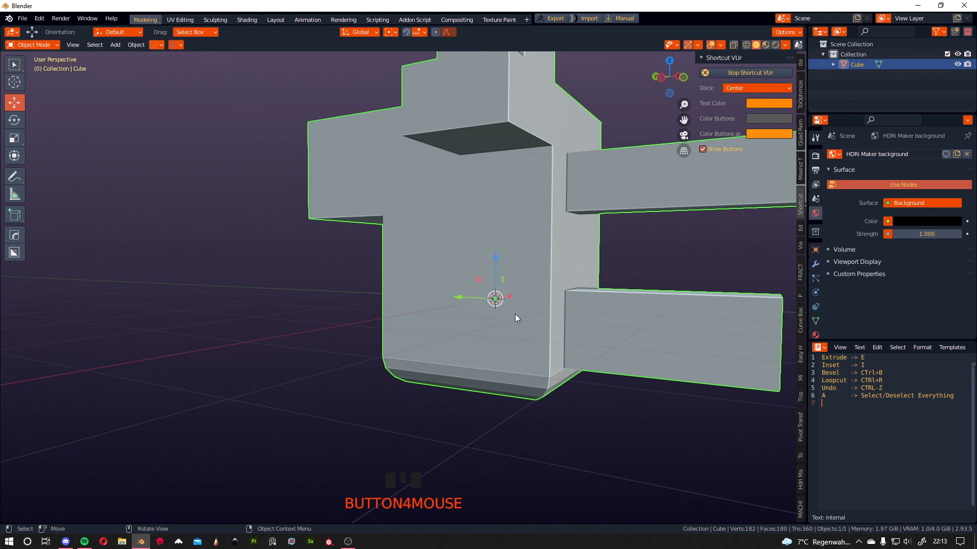
{"action": "scroll", "coordinate": [538, 222], "scroll_direction": "down", "scroll_amount": 3}
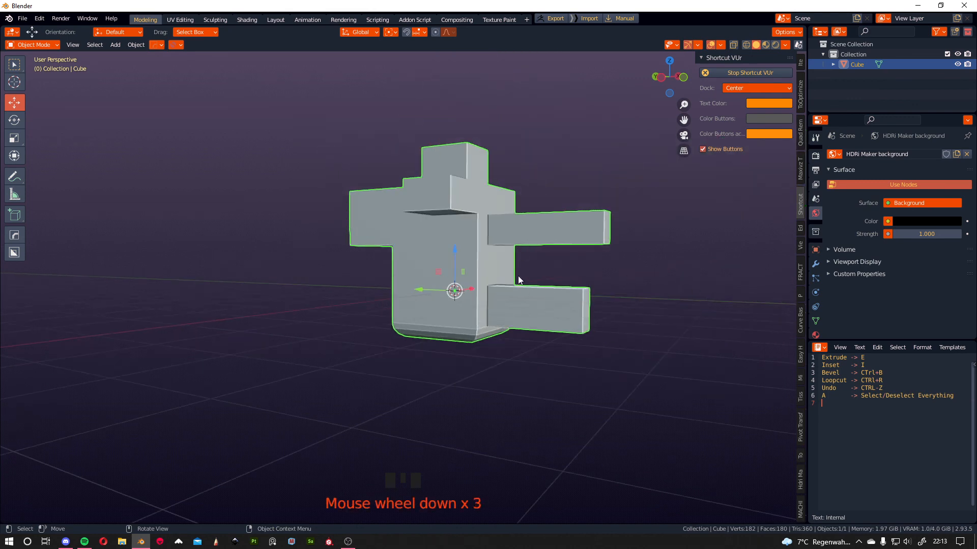
{"action": "middle_click_drag", "start_coordinate": [518, 279], "coordinate": [605, 340]}
{"action": "scroll", "coordinate": [470, 311], "scroll_direction": "up", "scroll_amount": 2}
- Write "M -> Merg Menu -> Distance" on the seventh line of the shortcut notes
{"action": "left_click", "coordinate": [837, 411]}
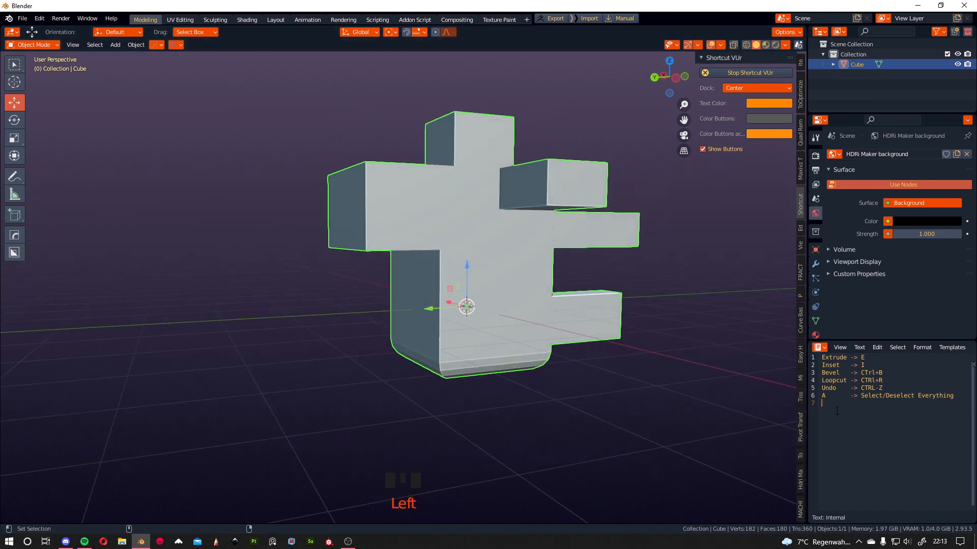
{"action": "type", "text": "M"}
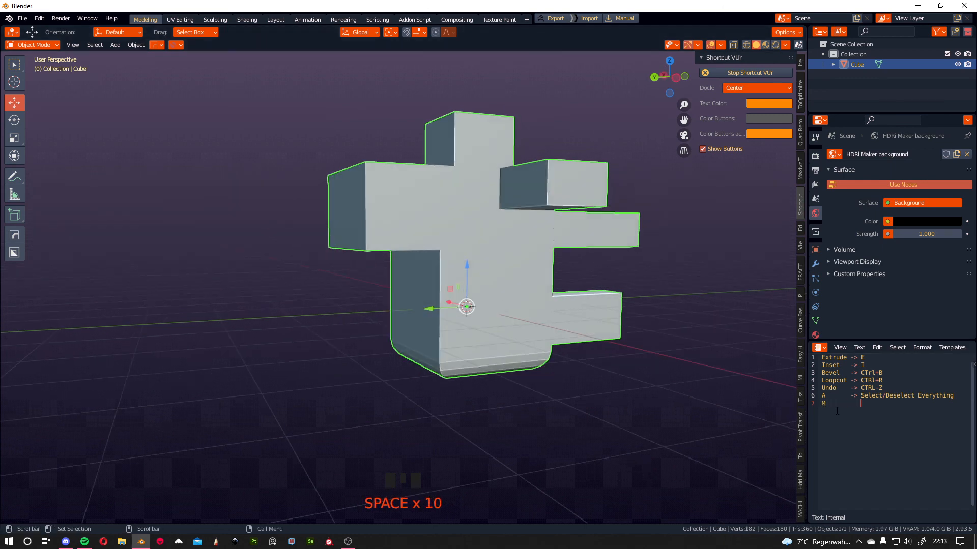
{"action": "key", "text": "BackSpace"}
{"action": "key", "text": "BackSpace"}
{"action": "key", "text": "BackSpace"}
{"action": "key", "text": "BackSpace"}
{"action": "type", "text": "-"}
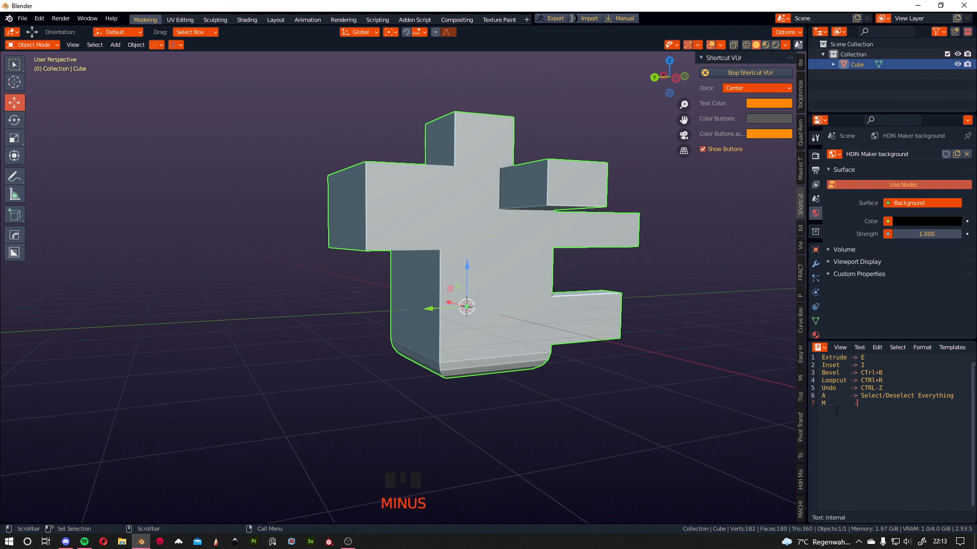
{"action": "key", "text": "BackSpace"}
{"action": "type", "text": "->"}
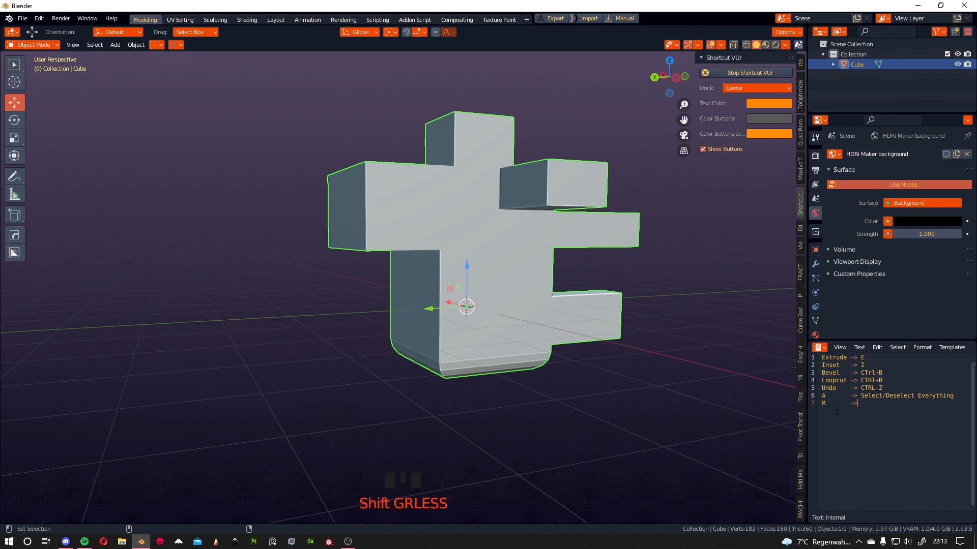
{"action": "type", "text": " Merg Menus"}
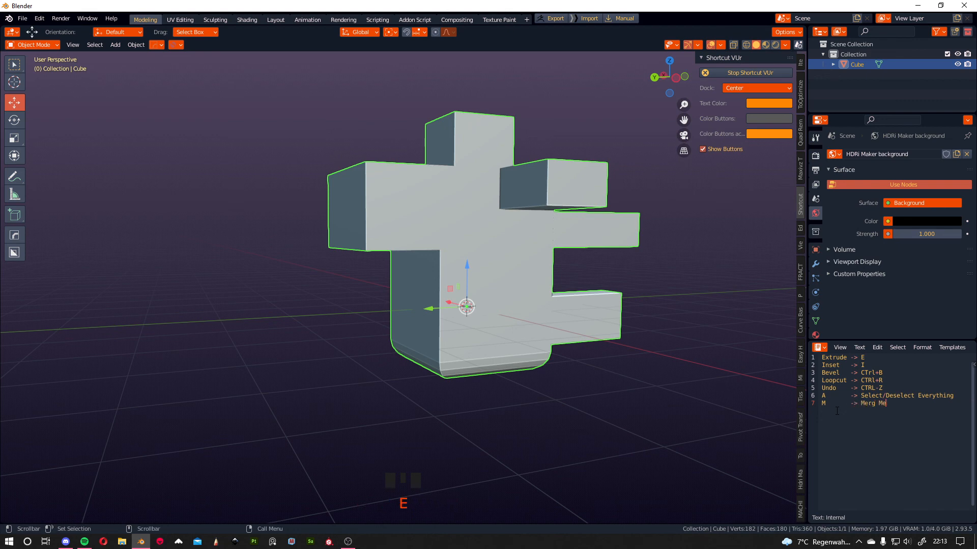
{"action": "key", "text": "BackSpace"}
{"action": "key", "text": "BackSpace"}
{"action": "key", "text": "BackSpace"}
{"action": "type", "text": "u -> Distance"}
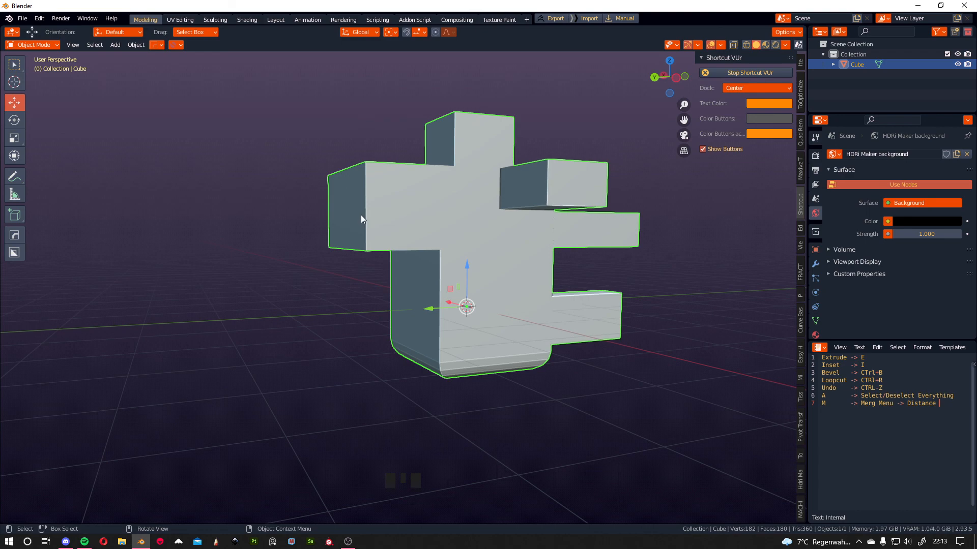
{"action": "middle_click_drag", "start_coordinate": [532, 172], "coordinate": [395, 157]}
{"action": "scroll", "coordinate": [332, 167], "scroll_direction": "down", "scroll_amount": 2}
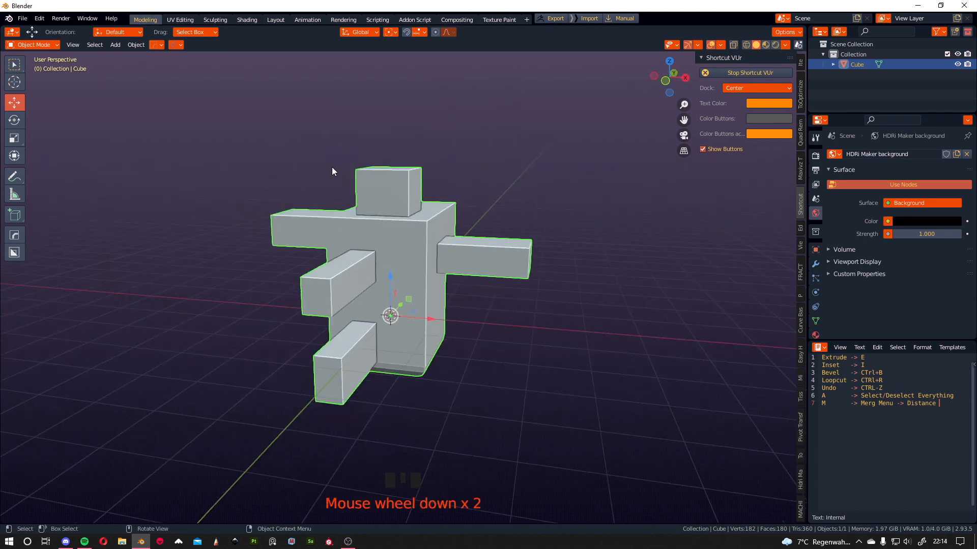
{"action": "middle_click_drag", "start_coordinate": [332, 167], "coordinate": [396, 147]}
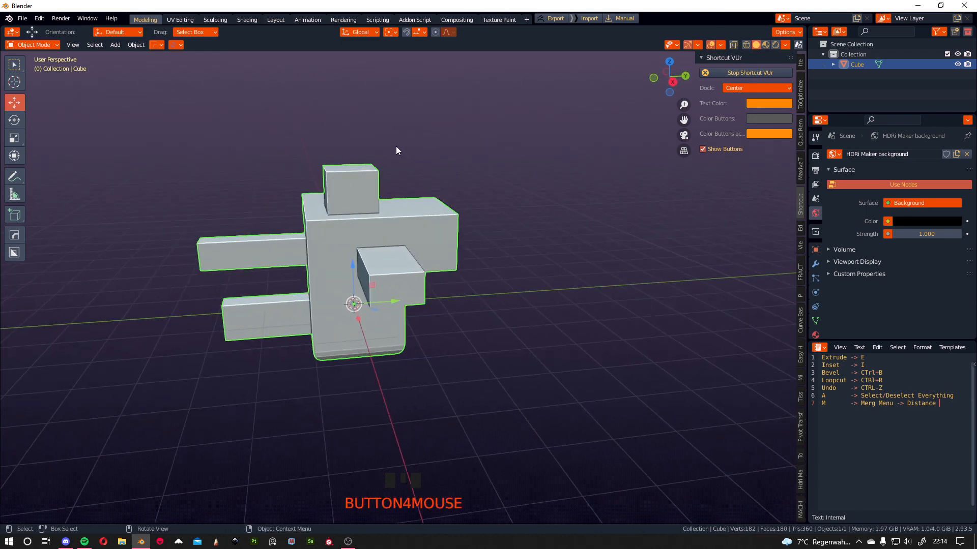